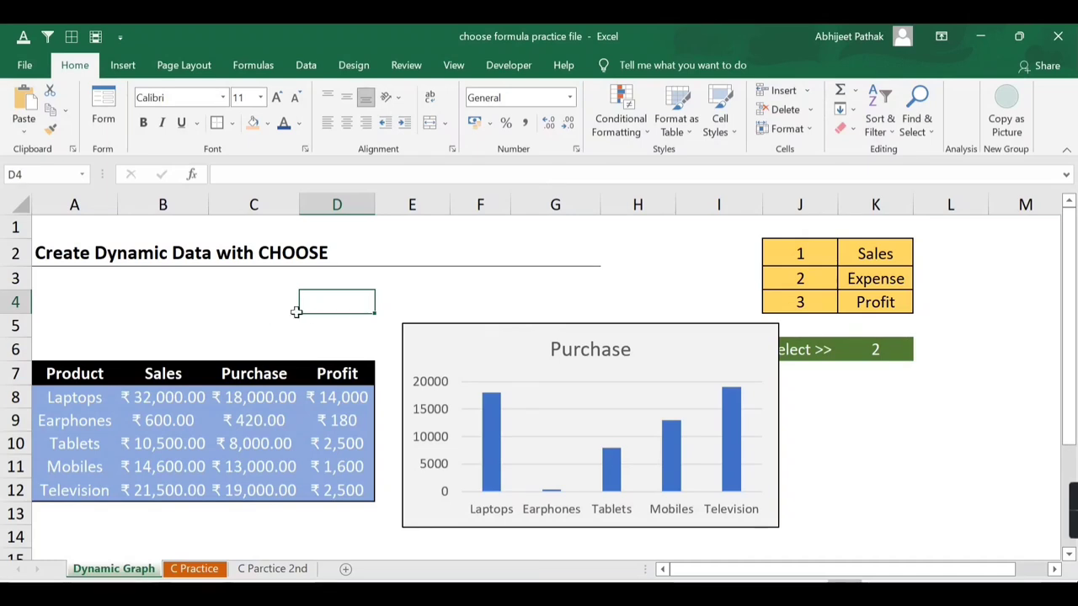
Select the Product, Sales, Purchase and Profit columns of the table
drag(68, 378, 73, 485)
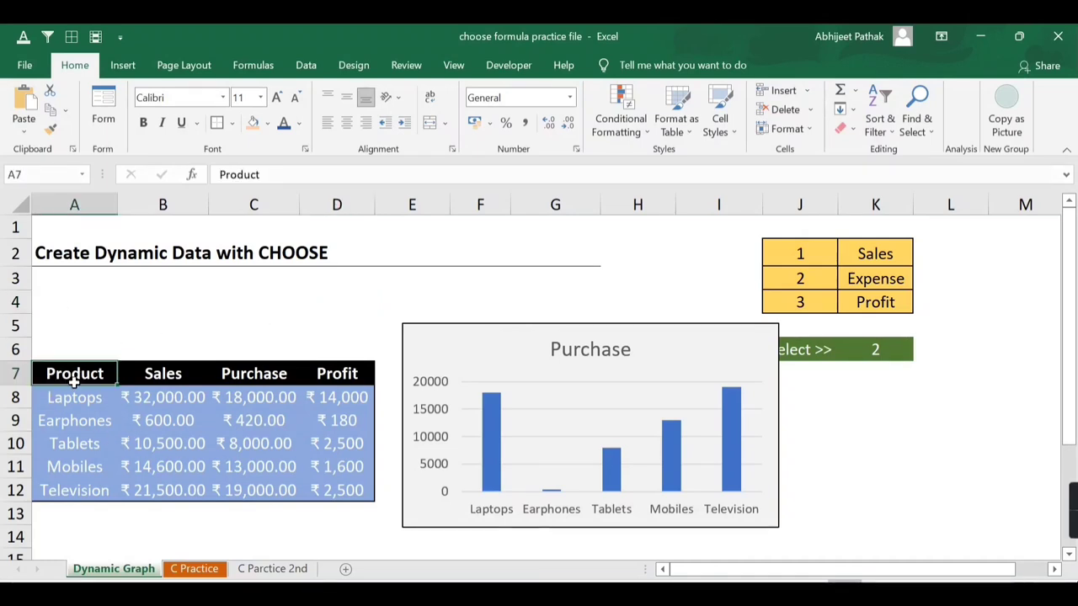
ctrl+drag(147, 372, 160, 487)
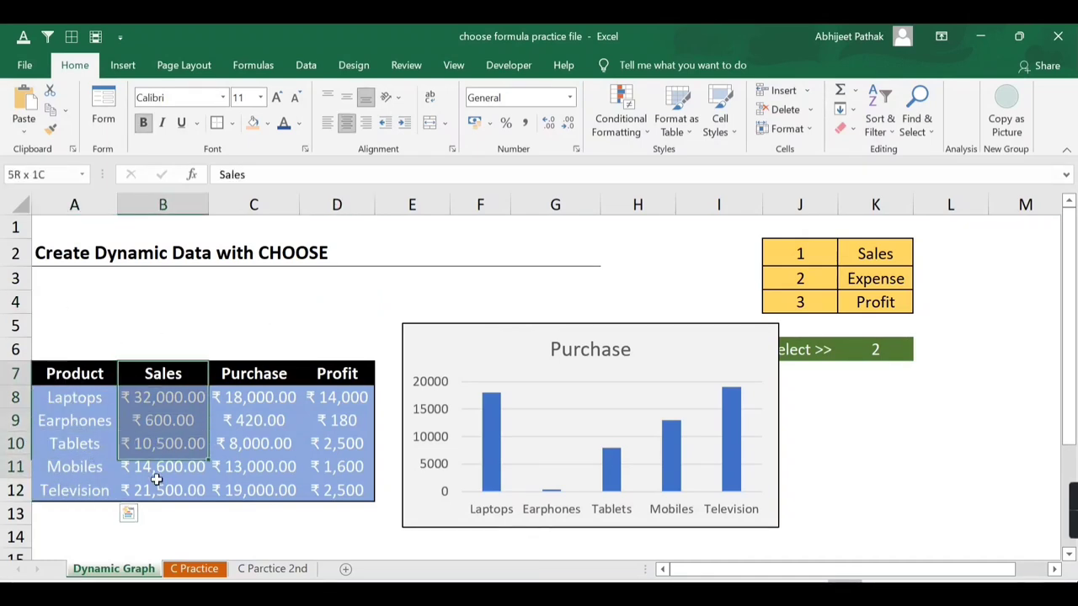
ctrl+drag(250, 371, 258, 483)
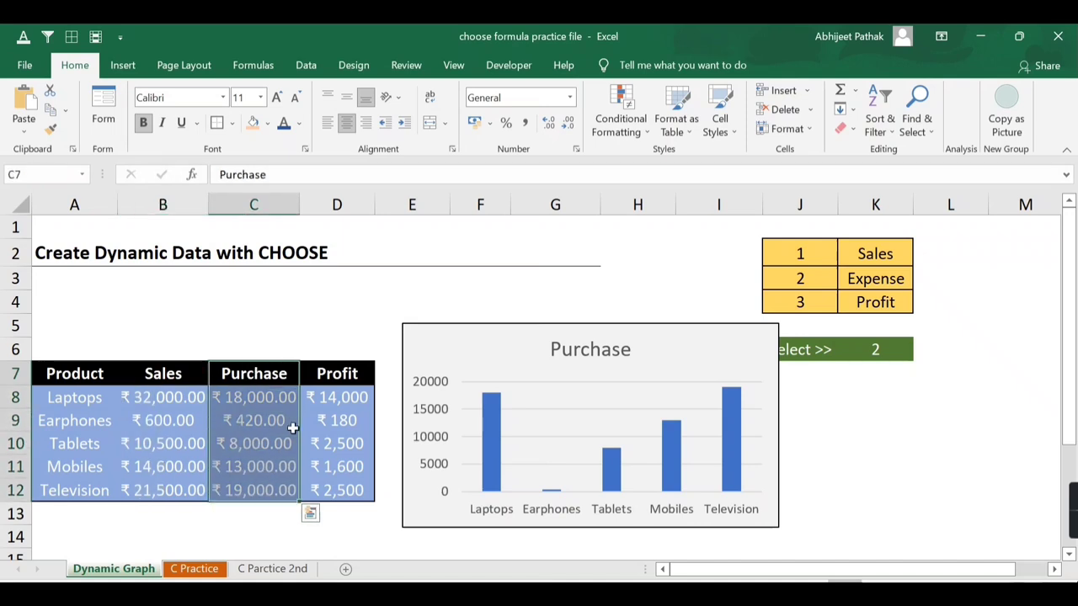
ctrl+drag(331, 372, 337, 503)
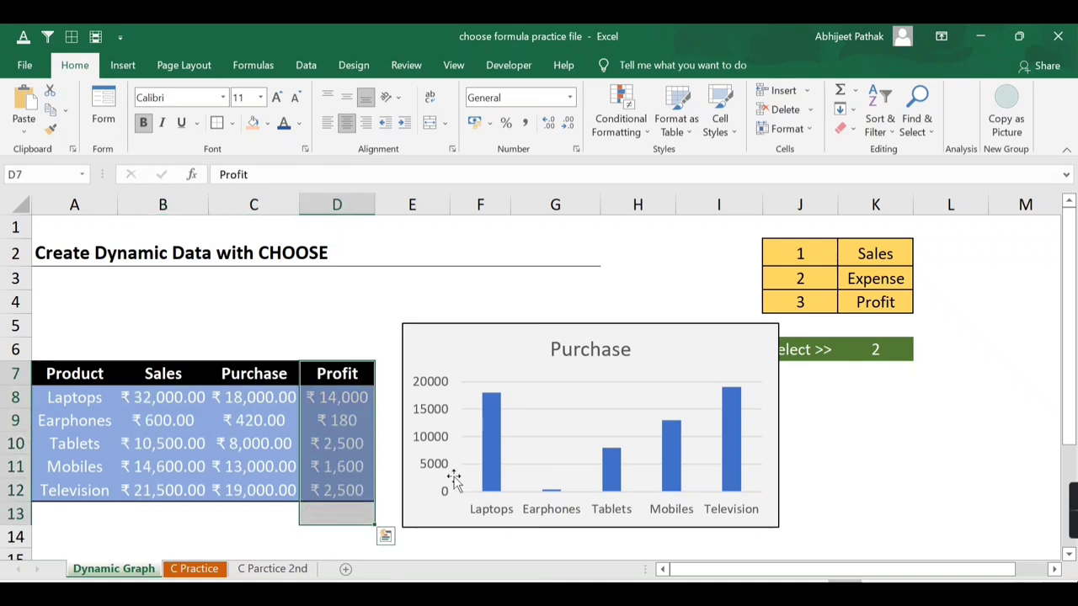
Enter 1 in selector cell K6 so the chart plots Sales
click(879, 350)
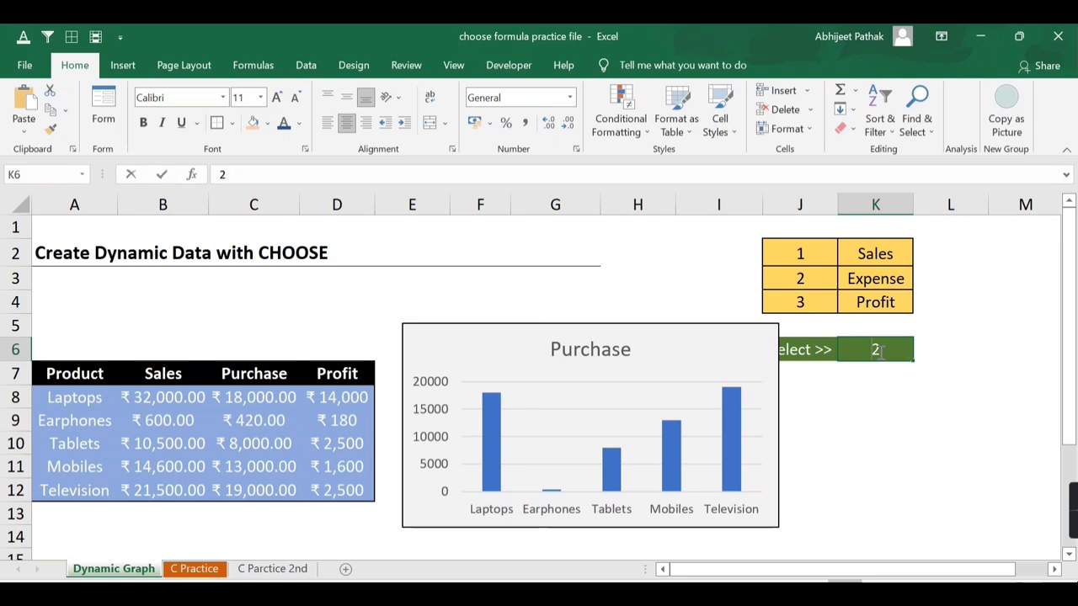
text(1)
key(Return)
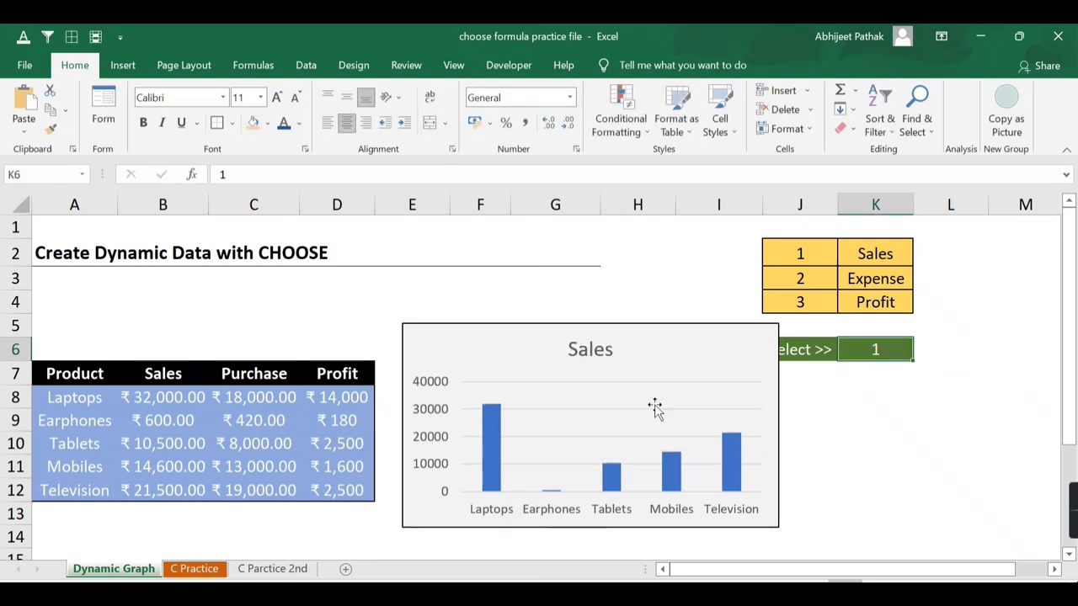
Select the product table and enter 2 in K6 so the chart plots Purchase
drag(79, 373, 310, 507)
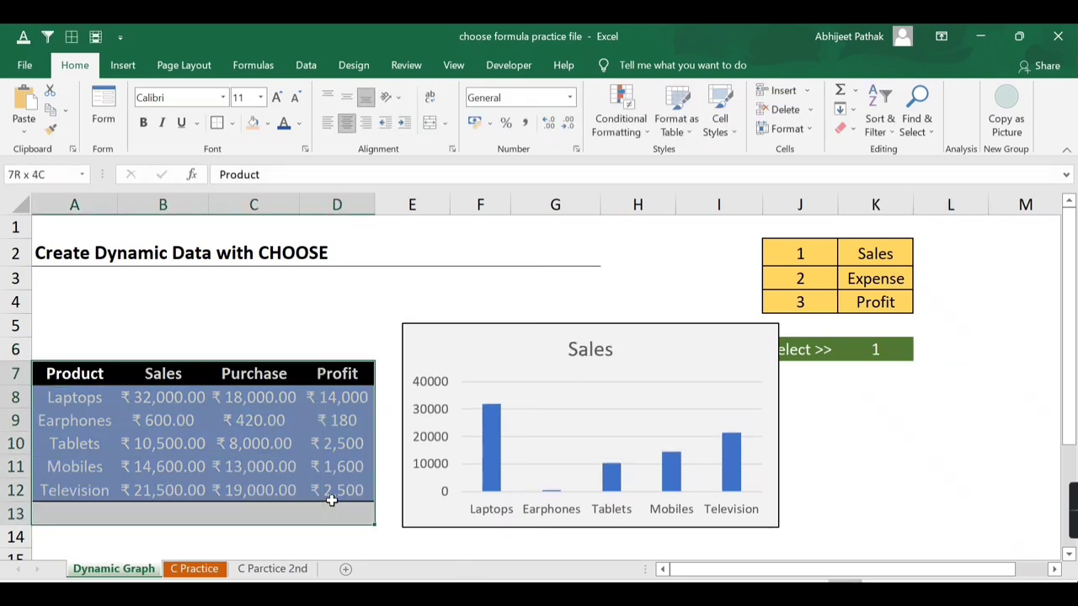
click(884, 350)
text(2)
key(Return)
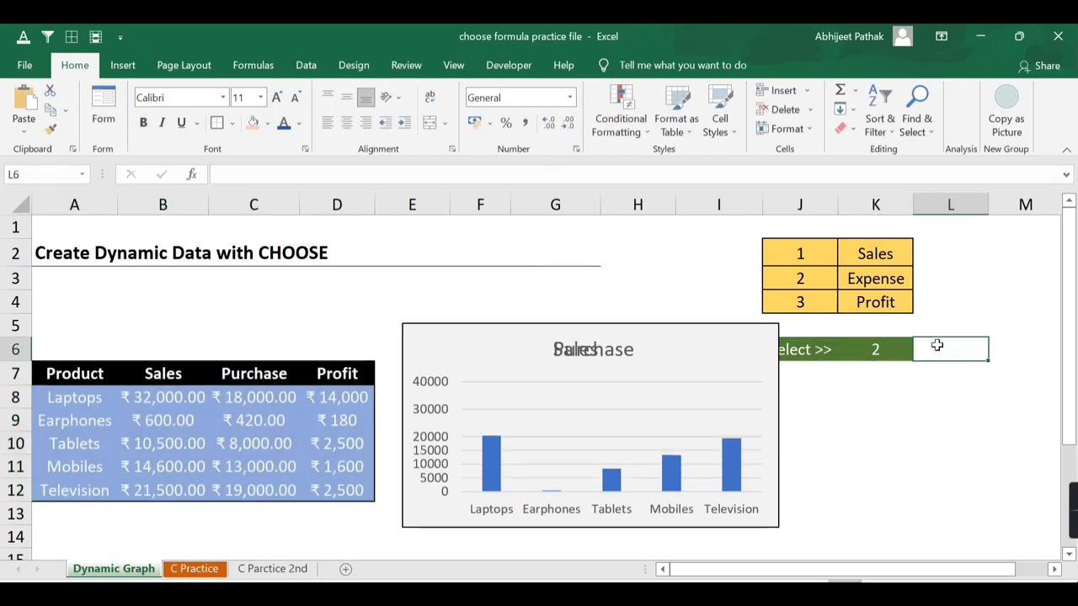
Enter 3 in K6 so the chart switches to Profit
click(872, 349)
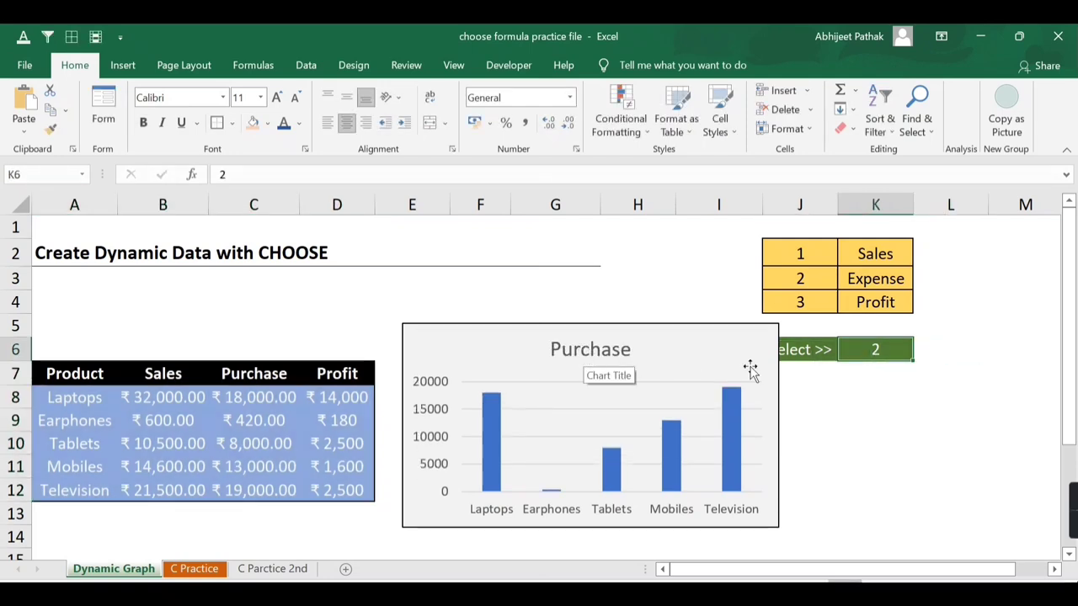
text(3)
click(936, 346)
key(Left)
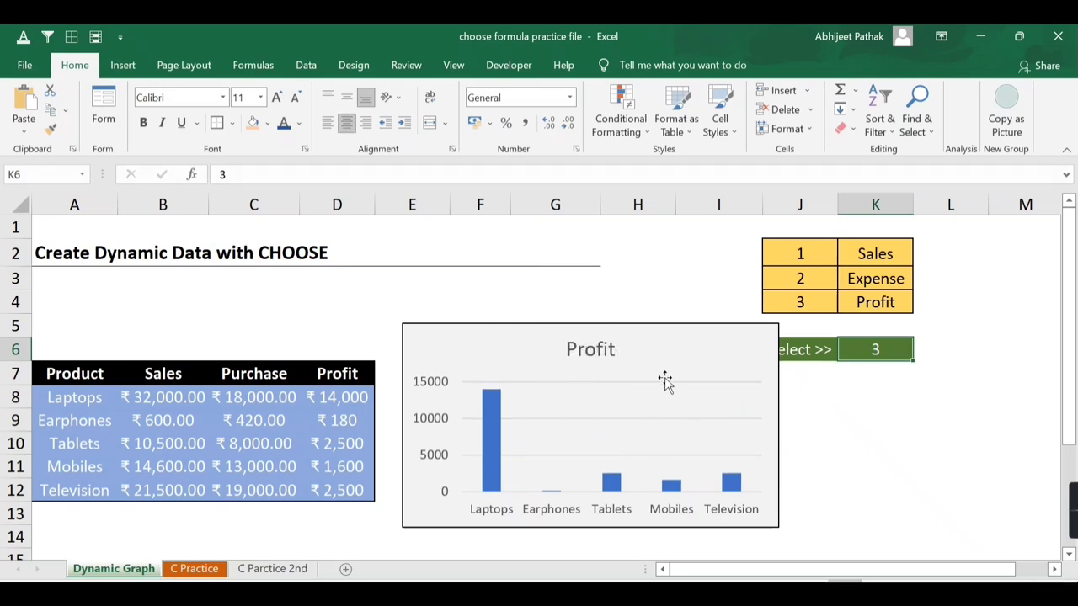
drag(110, 375, 336, 494)
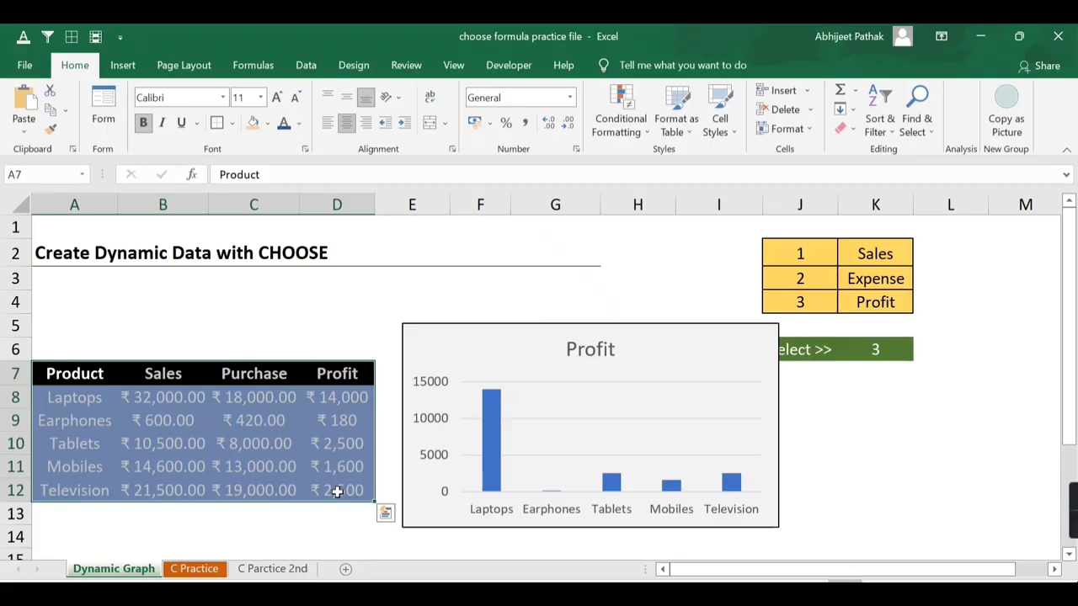
On the C Practice sheet, begin =CHOOSE(1,D2 in cell F2
click(204, 570)
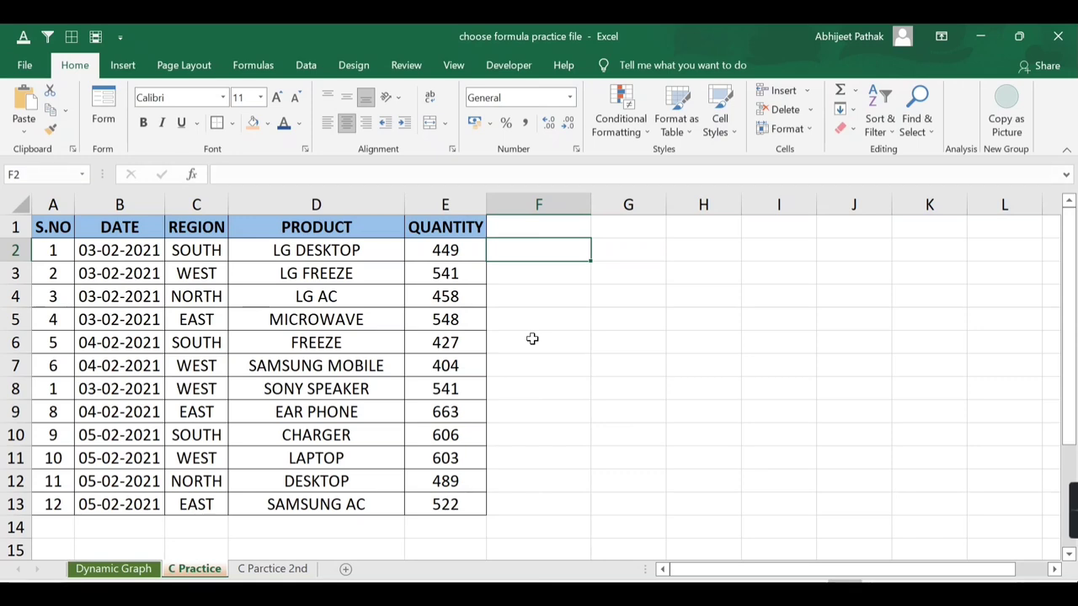
text(=choo)
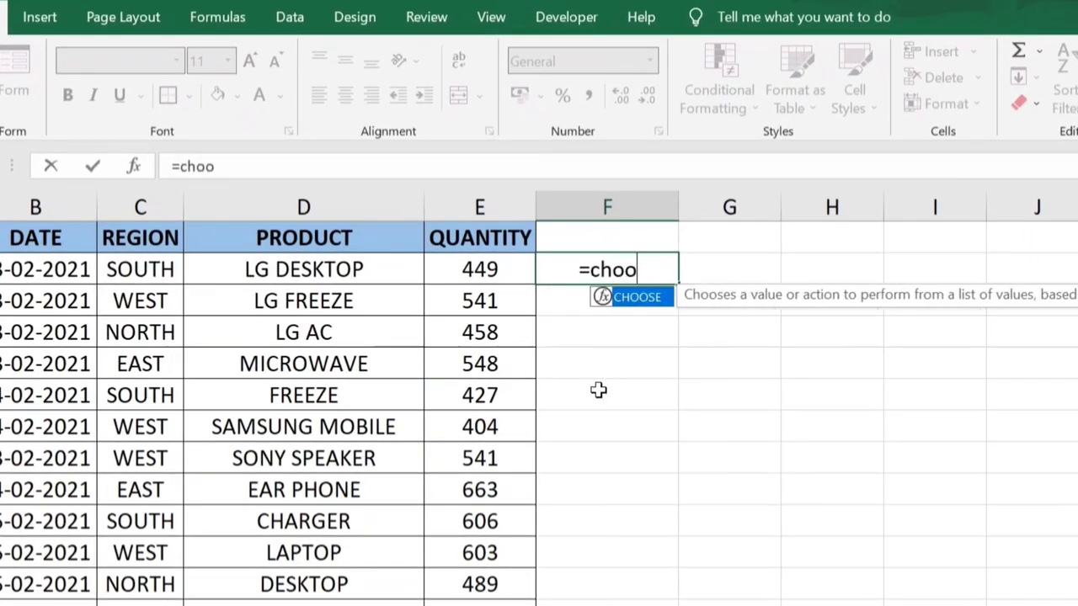
key(Tab)
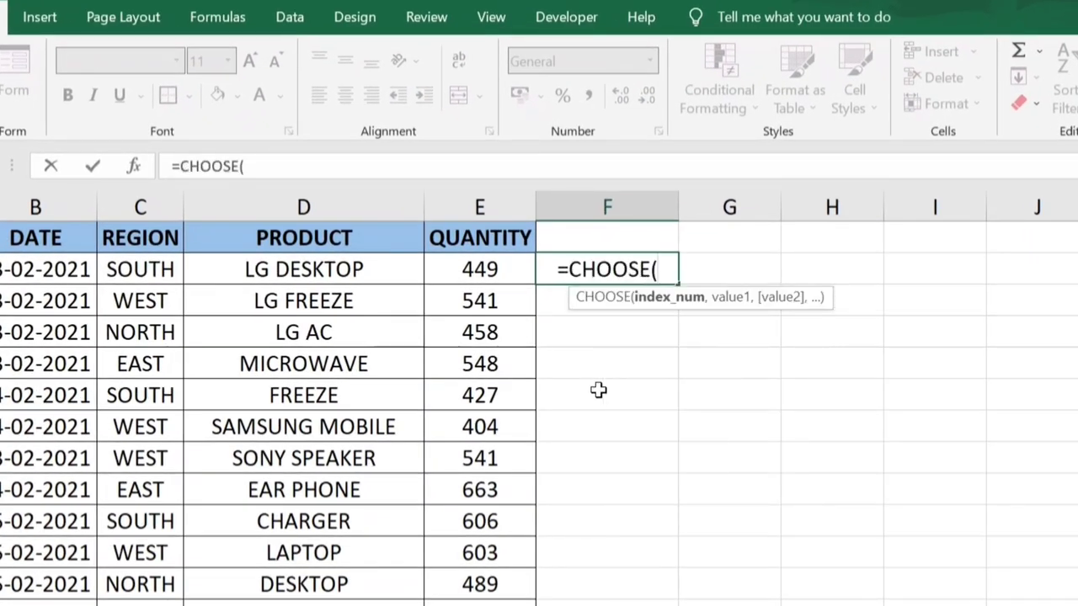
key(Left)
key(BackSpace)
key(BackSpace)
text(1,)
key(Left)
key(Left)
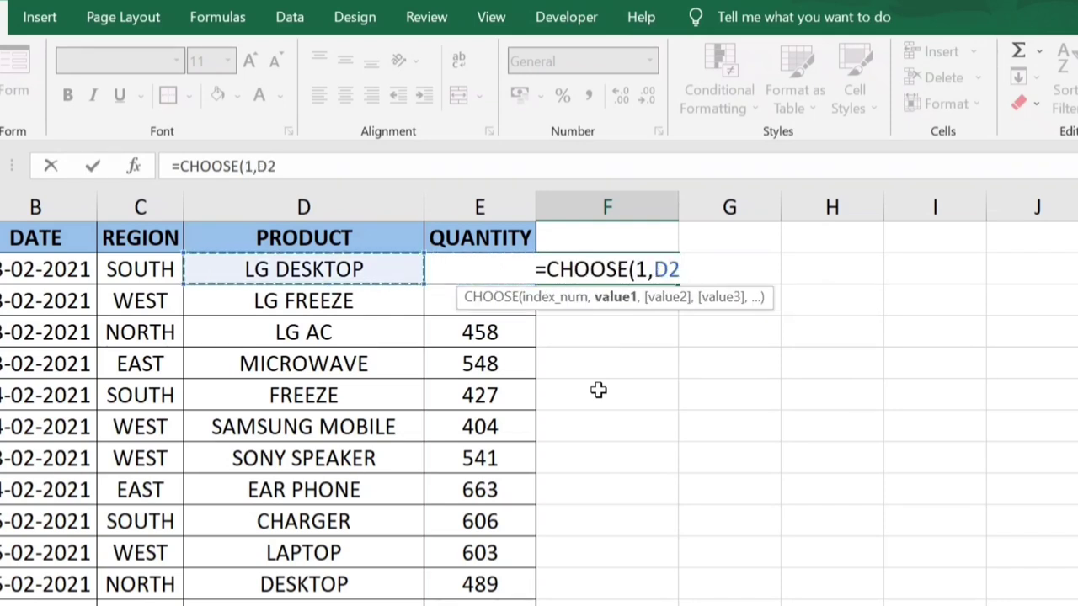
text(,)
Add D3, D4 and D5 as options and enter the CHOOSE formula in F2
key(Left)
key(Left)
key(Down)
text(,)
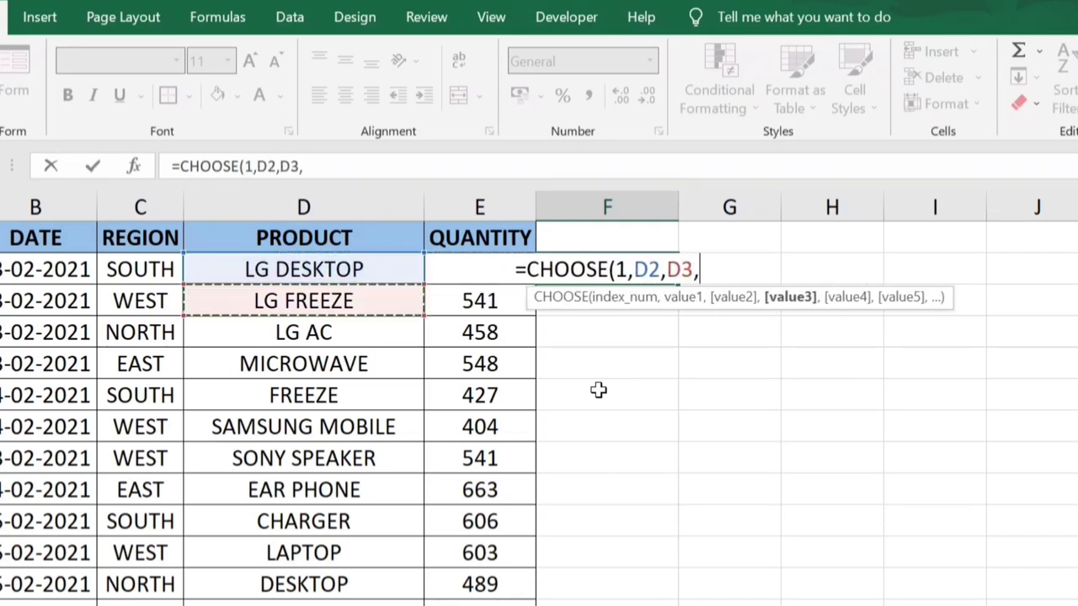
key(Left)
key(Left)
key(Down)
key(Down)
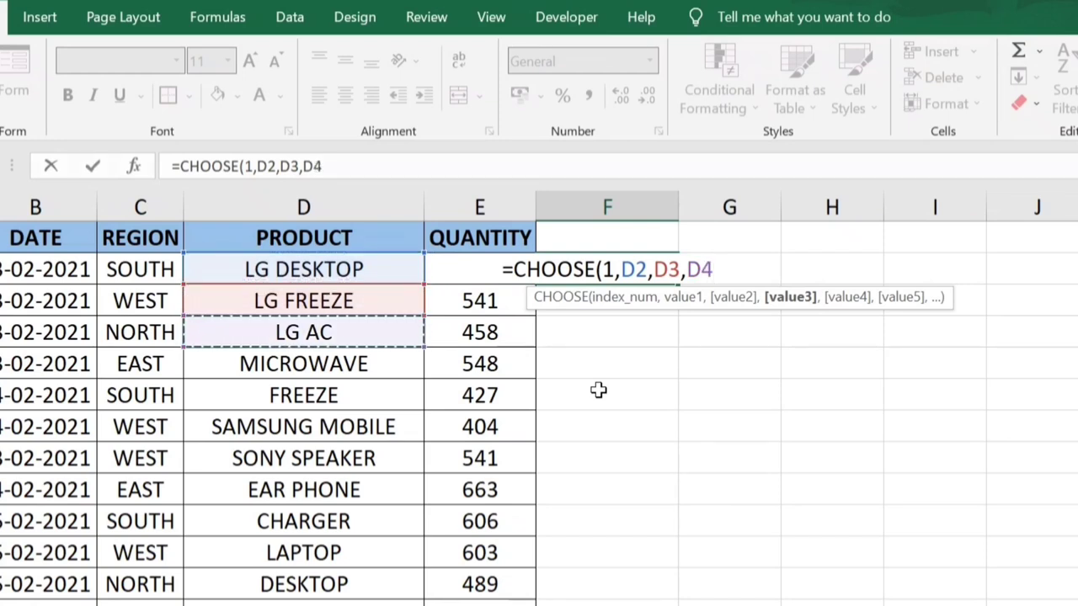
text(,)
key(Left)
key(Left)
key(Down)
key(Down)
key(Down)
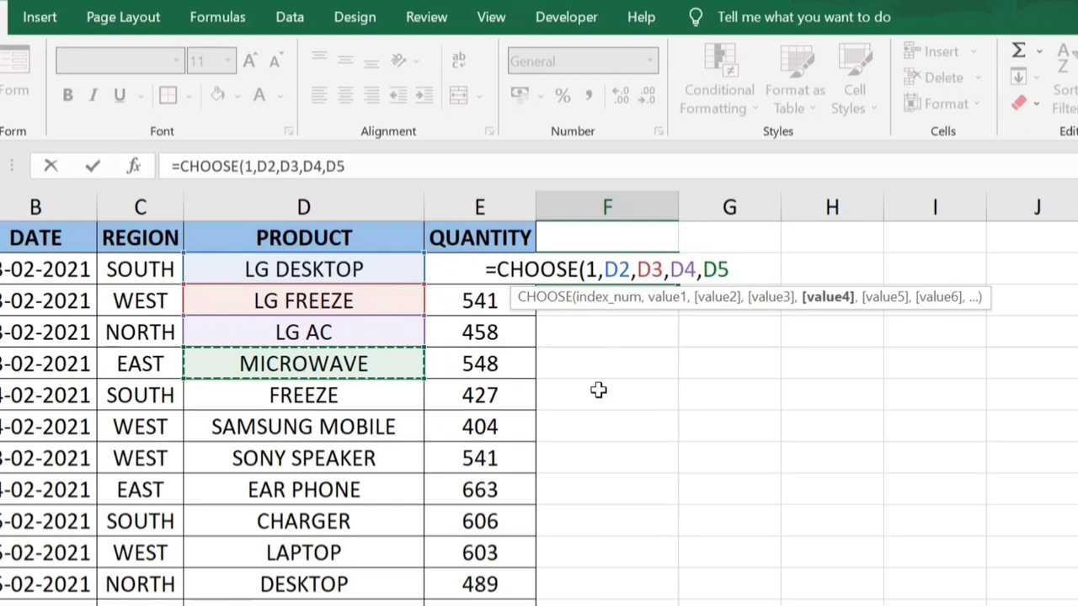
text())
key(Return)
key(Up)
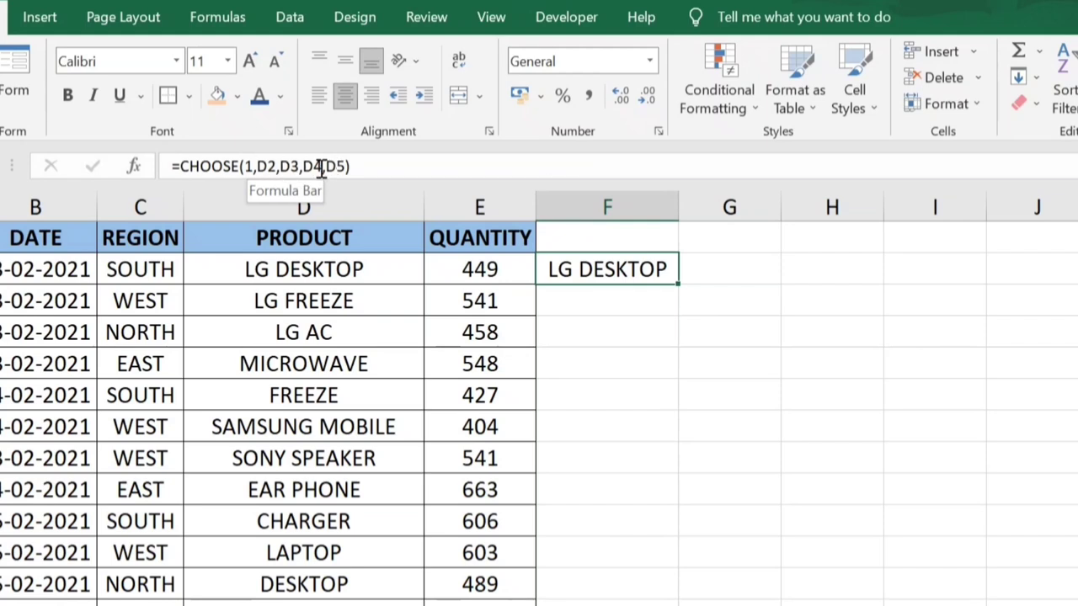
Change the index to 3 so F2 returns LG AC, then clear F2
click(252, 166)
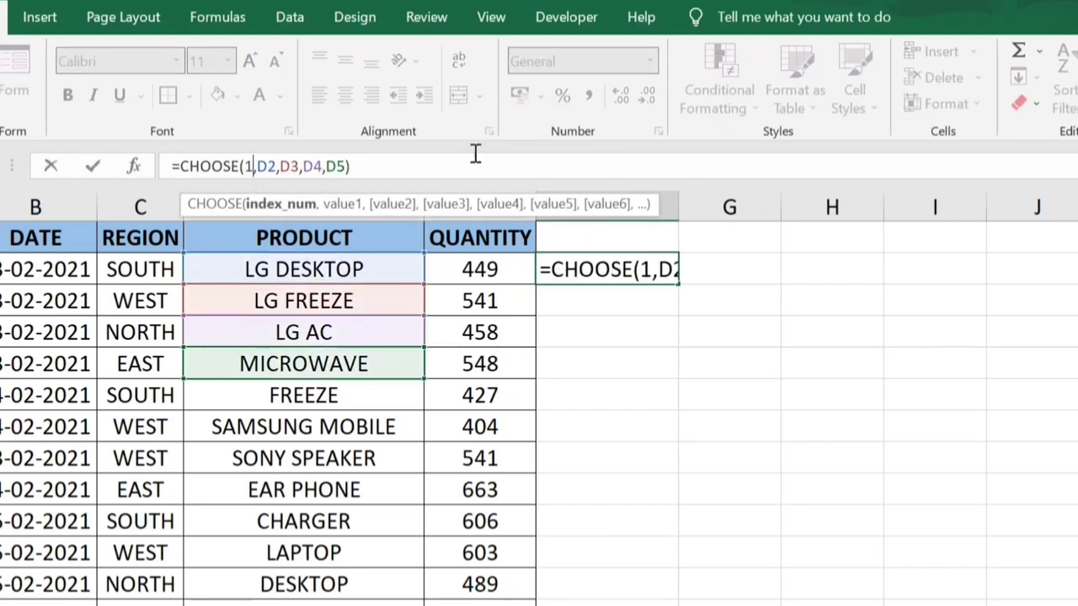
key(BackSpace)
text(3)
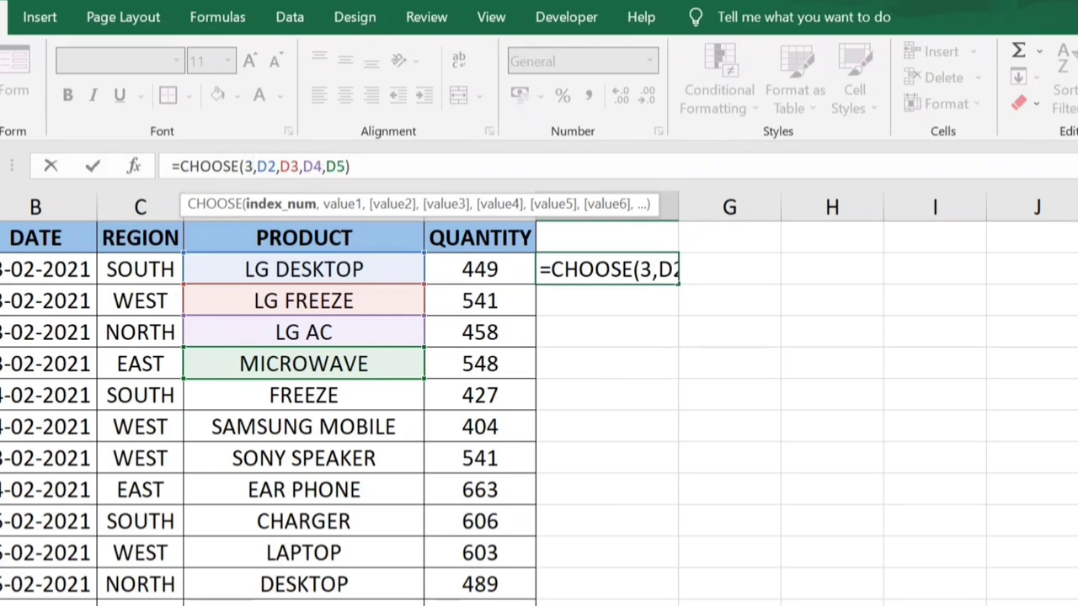
key(Return)
key(Up)
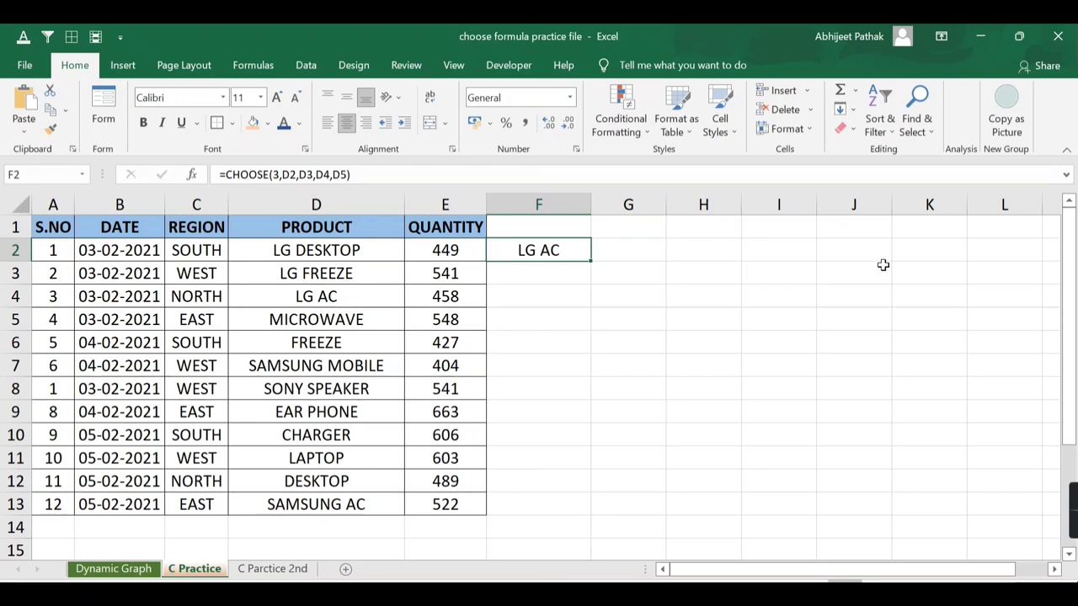
key(Delete)
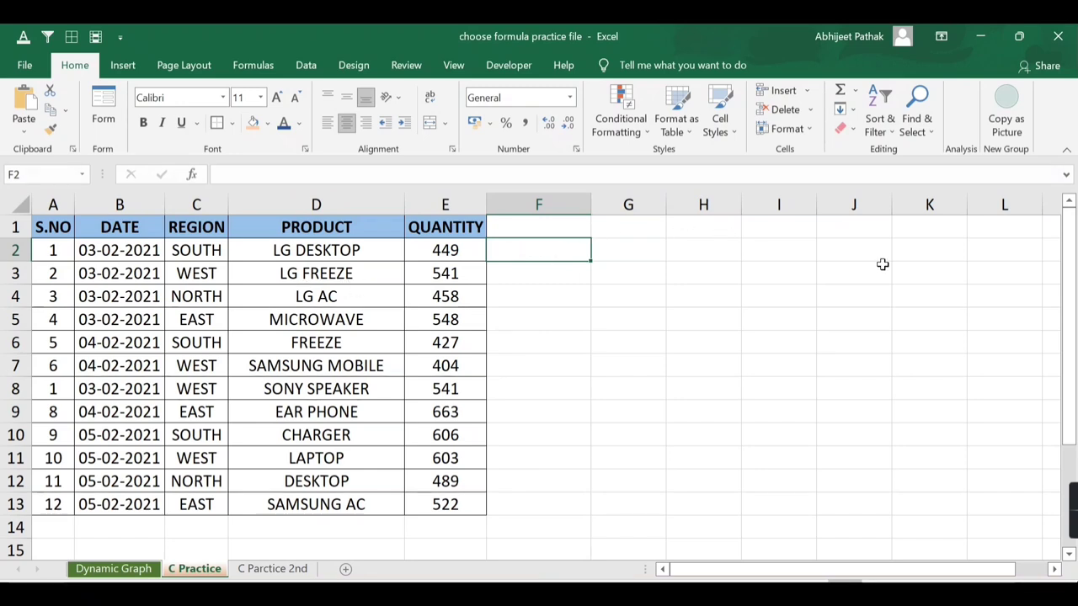
Begin a CHOOSE formula in F2 with index 1 and D7 as the first option
text(=choo)
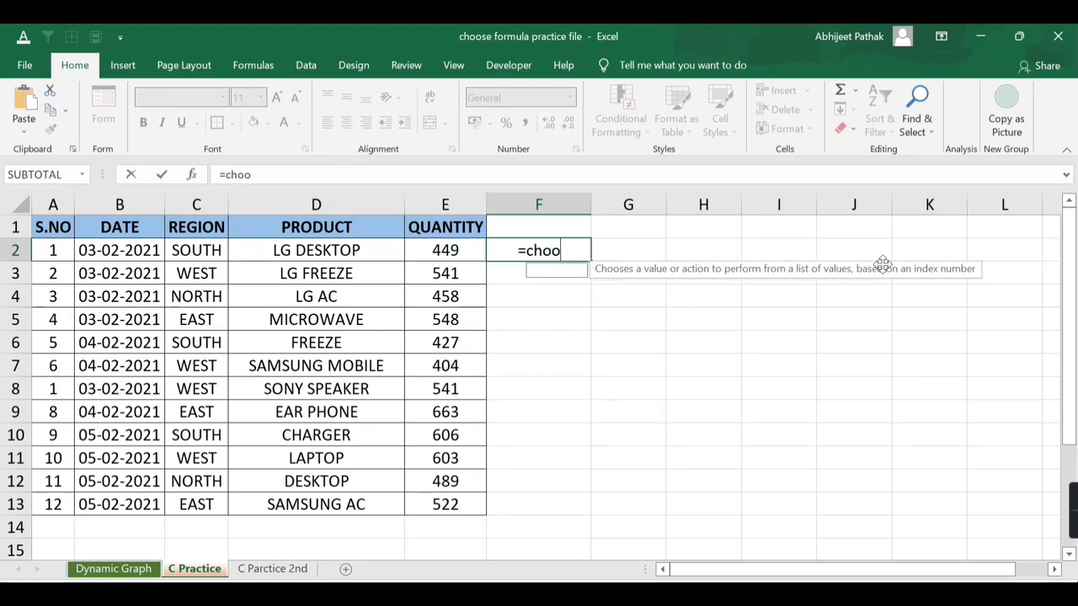
key(Tab)
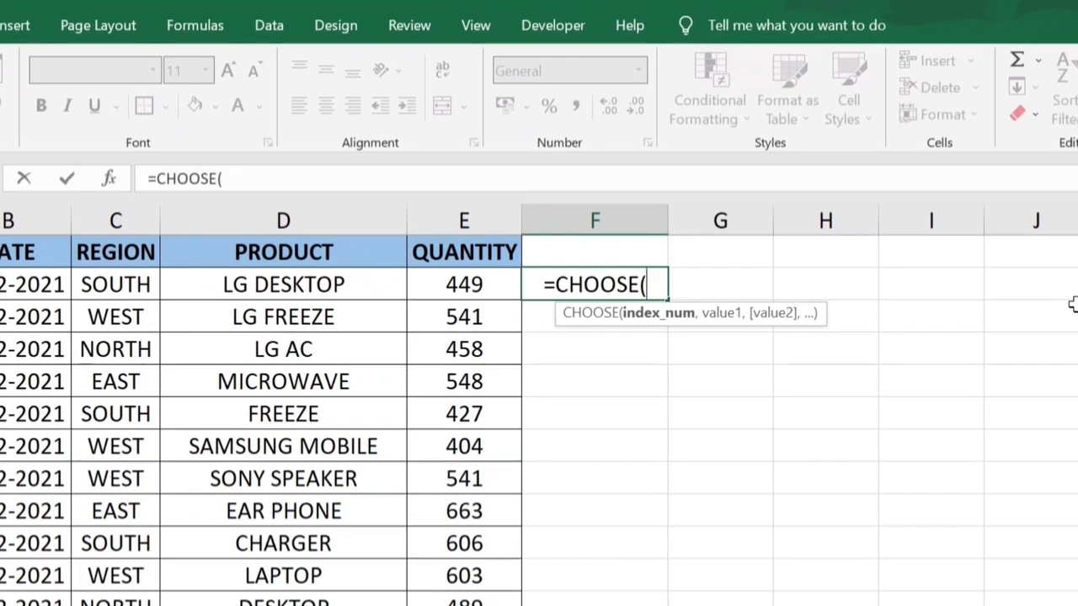
text(1,)
key(Left)
key(Left)
key(Left)
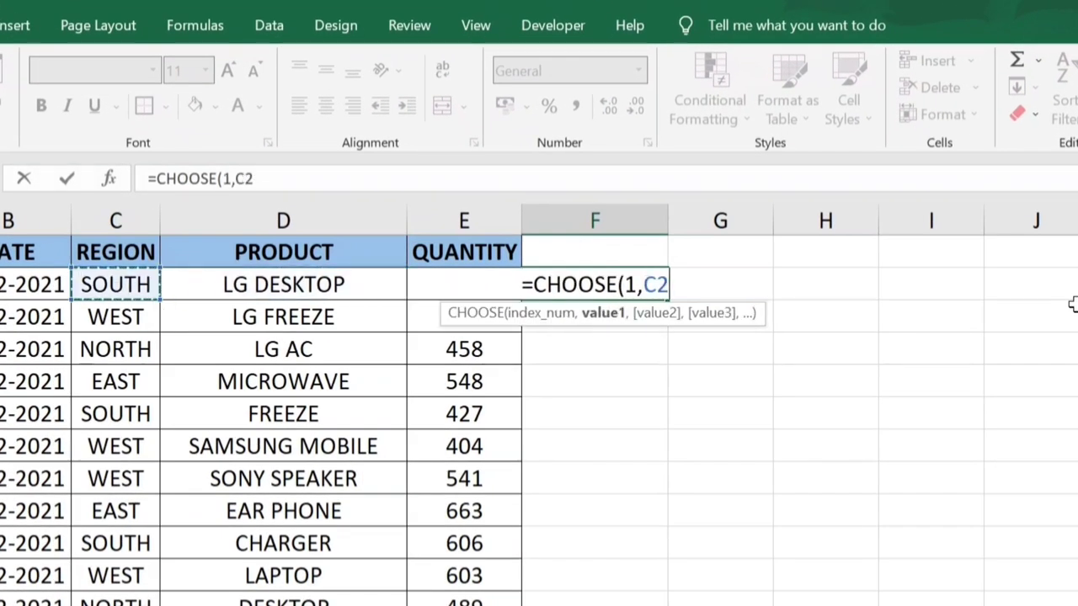
key(Down)
key(Down)
key(Down)
key(Right)
key(Down)
Add D10 and D3 as the next options of the CHOOSE formula
text(,)
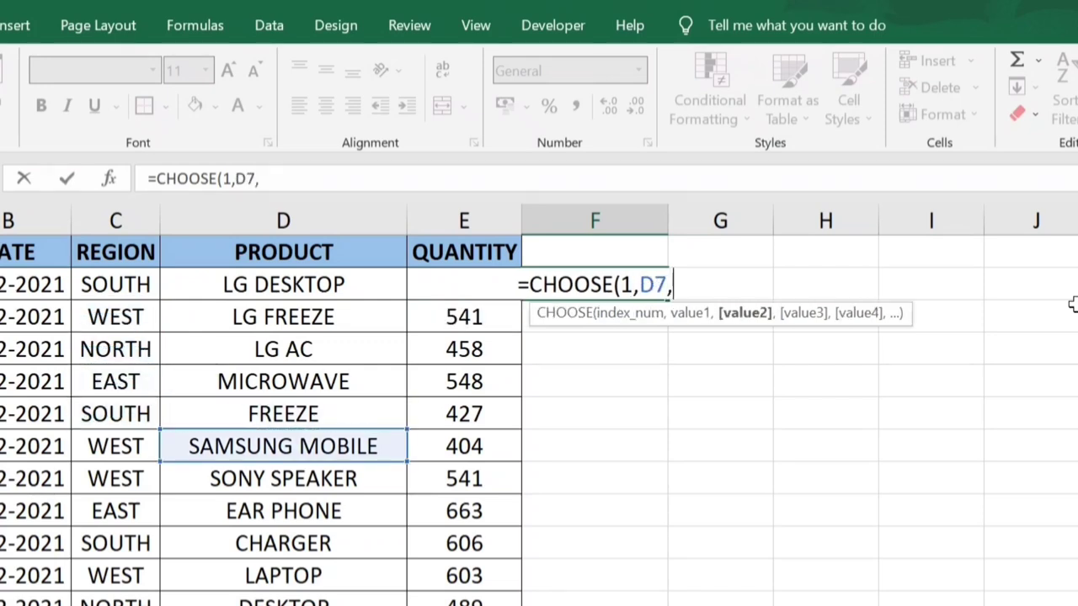
key(Left)
key(Down)
key(Down)
key(Down)
key(Down)
key(Down)
key(Down)
key(Down)
key(Left)
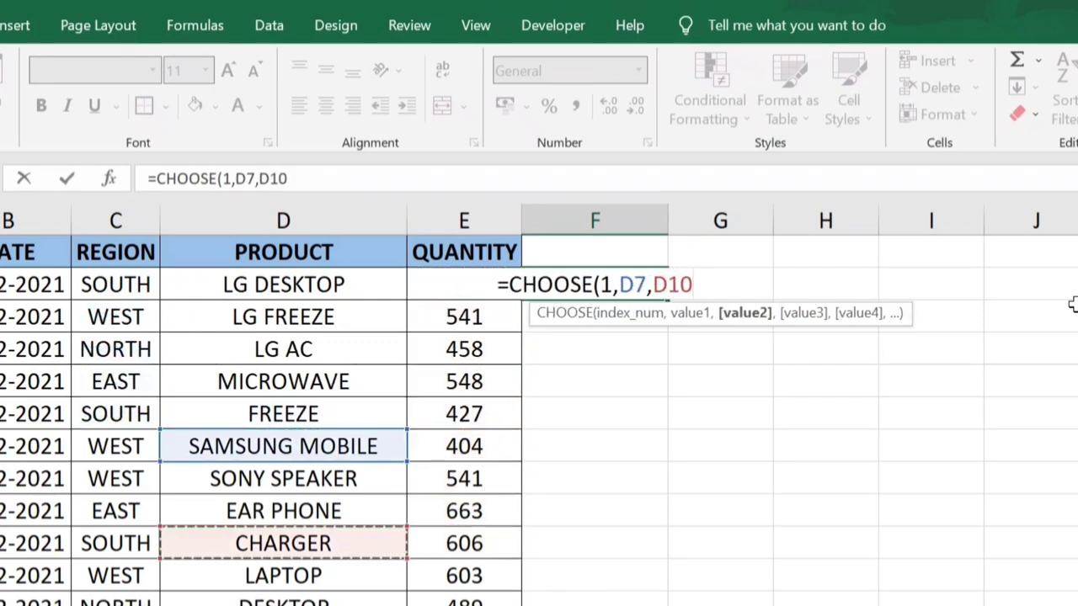
text(,)
key(Left)
key(Down)
key(Down)
key(Down)
key(Down)
key(Down)
key(Left)
key(Left)
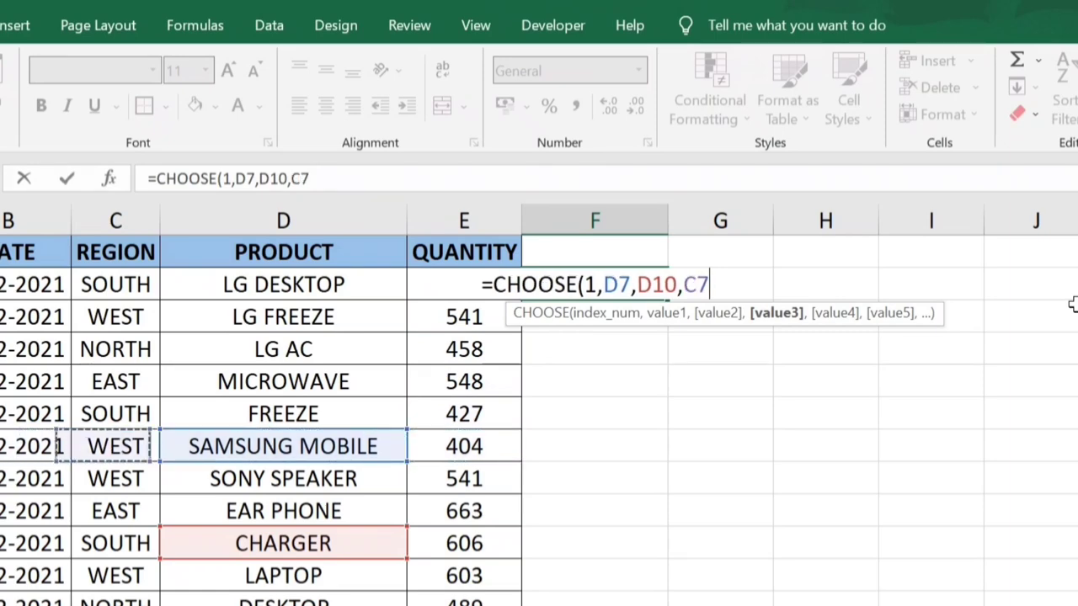
key(Right)
key(Right)
key(Up)
key(Up)
key(Up)
key(Up)
Add D13 as the fourth option and enter =CHOOSE(1,D7,D10,D3,D13), returning SAMSUNG MOBILE
key(Left)
text(,)
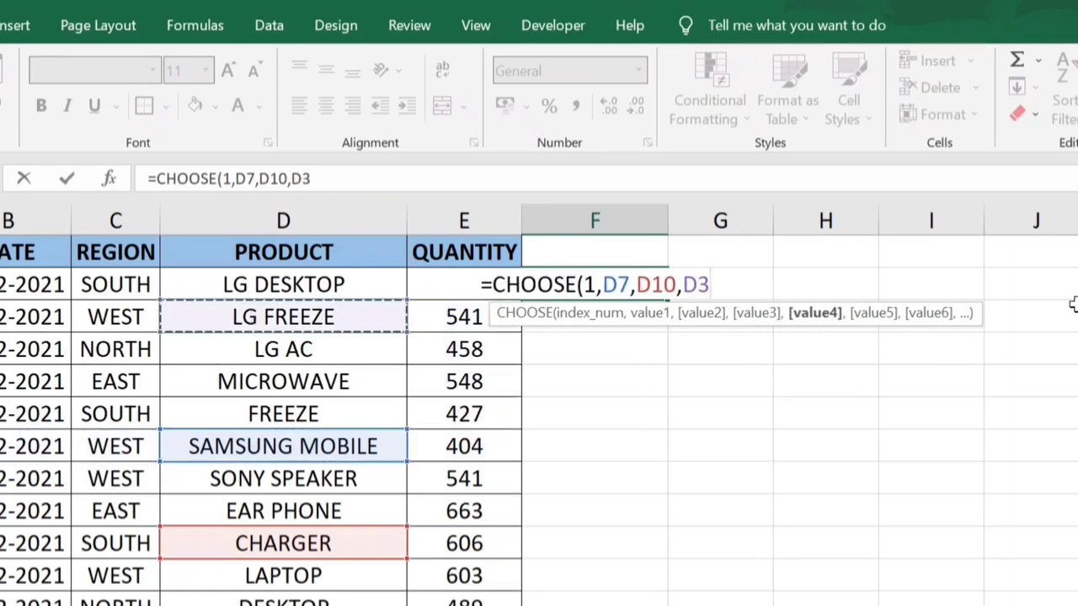
key(Left)
key(Down)
key(Down)
key(Down)
key(Down)
key(Down)
key(Down)
key(Left)
key(Down)
key(Down)
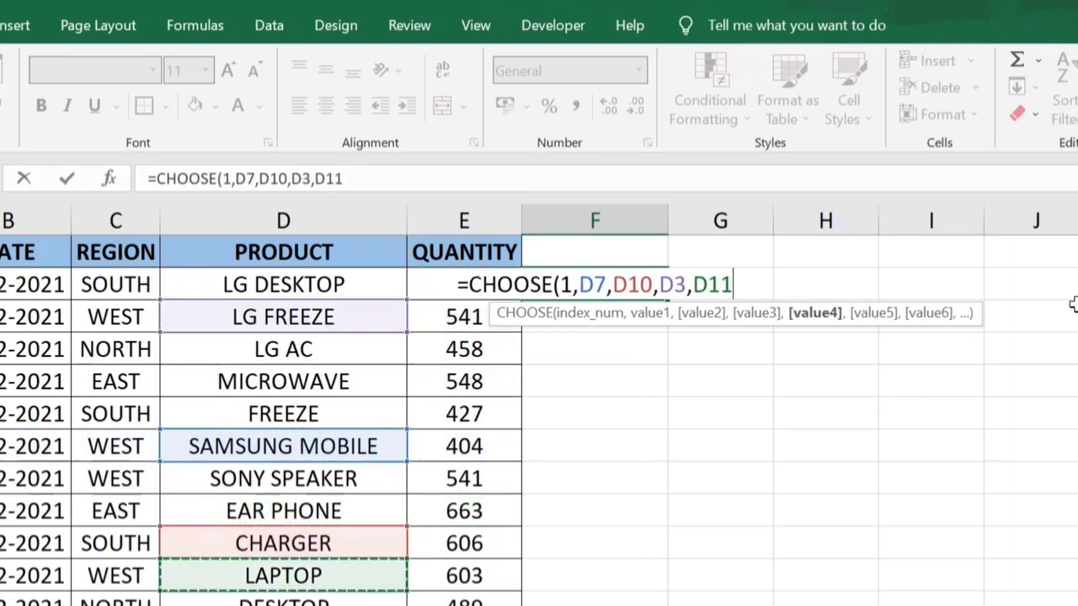
key(Down)
key(Down)
text())
key(Return)
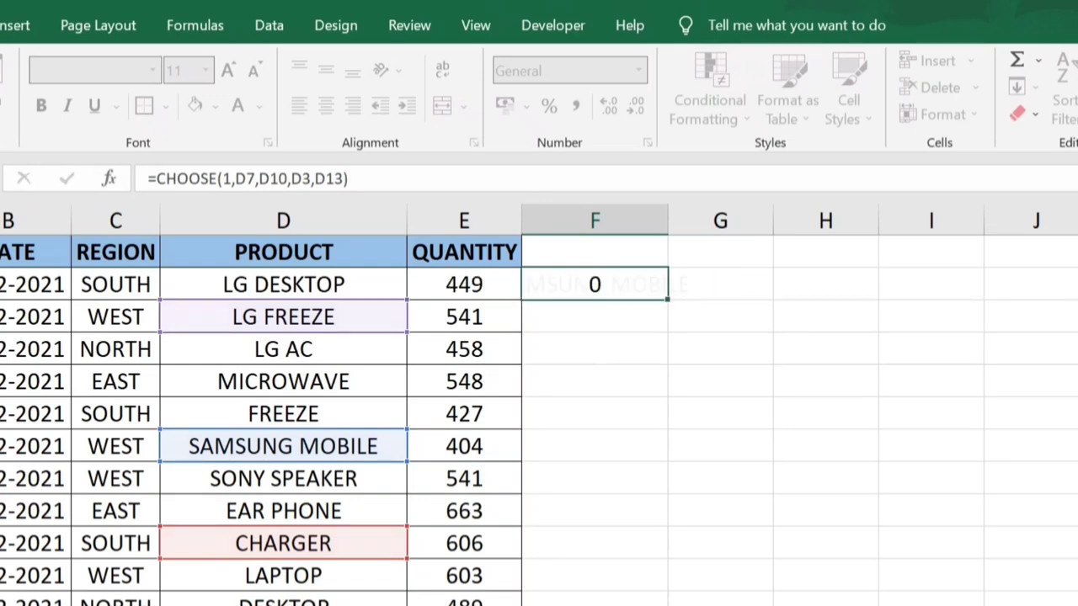
click(632, 286)
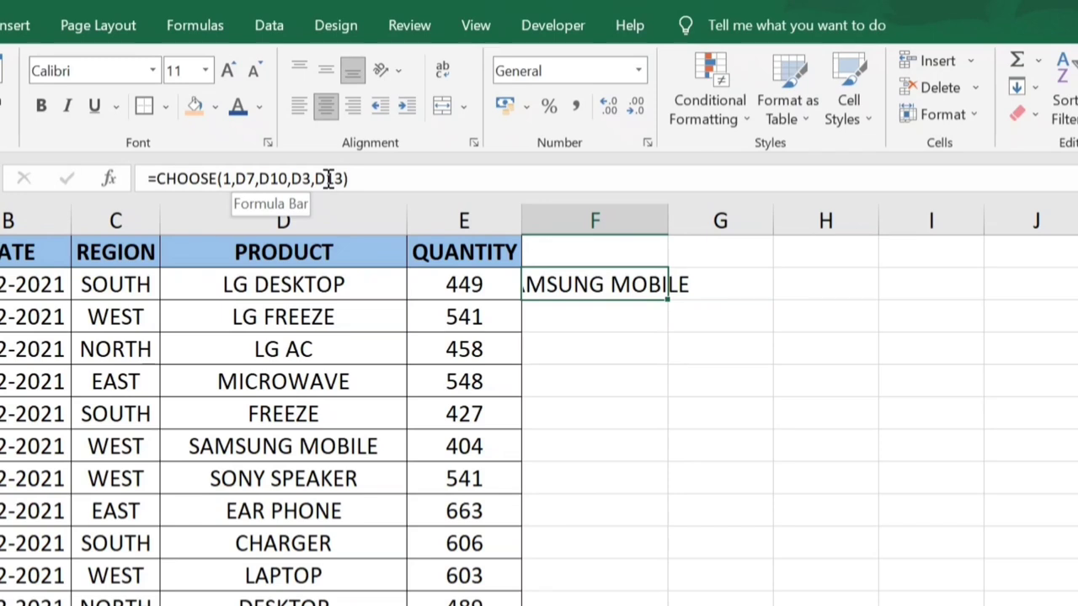
Change F2's CHOOSE index from 1 to 3 so it returns LG FREEZE
click(233, 177)
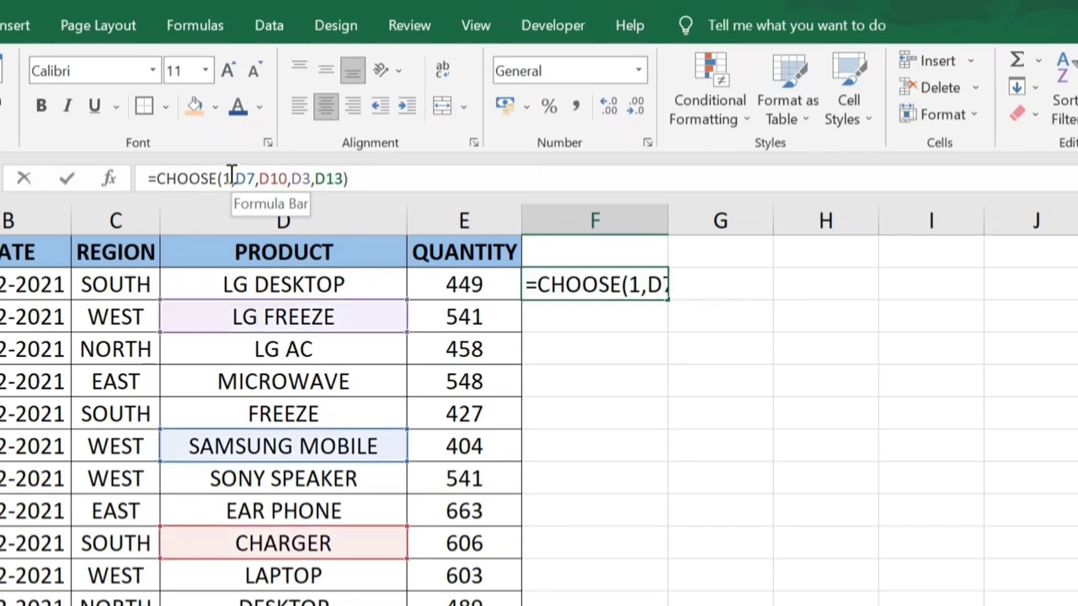
key(BackSpace)
text(3)
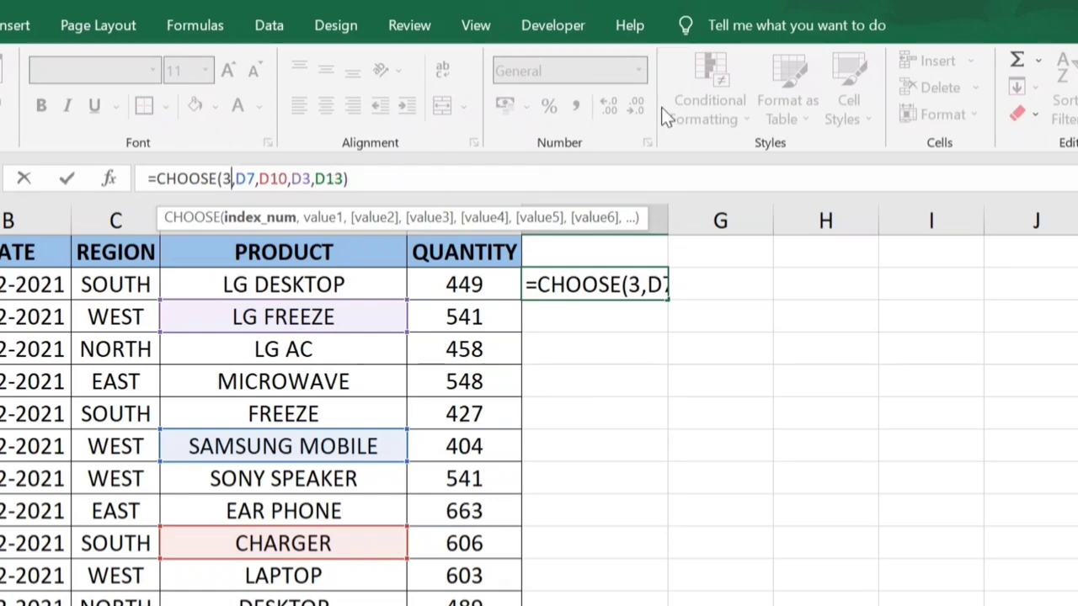
key(ctrl+Return)
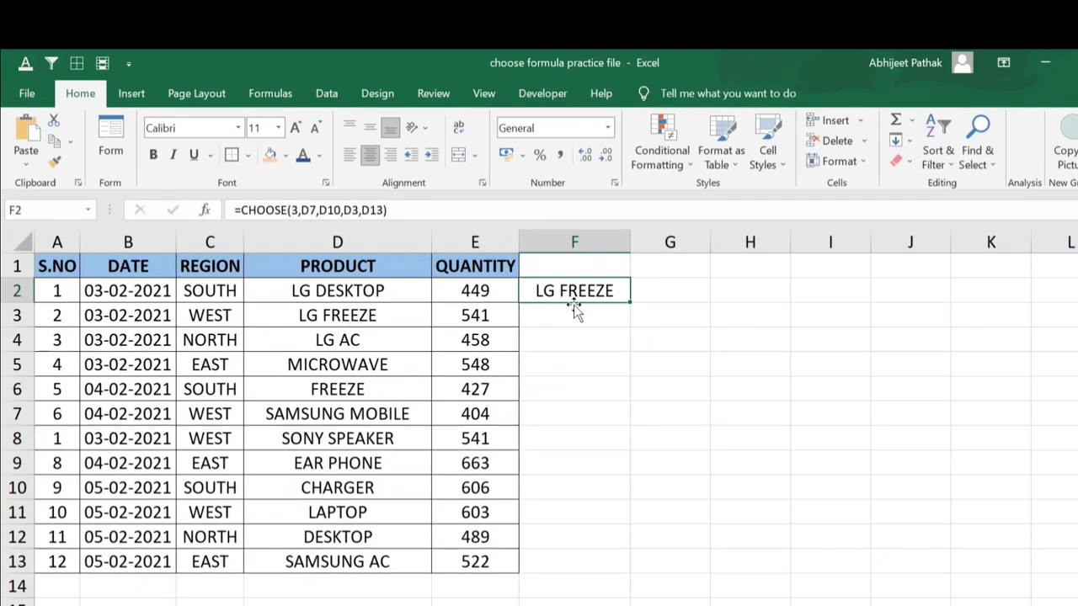
Change the index from 3 to 4 so F2 returns SAMSUNG AC
click(297, 210)
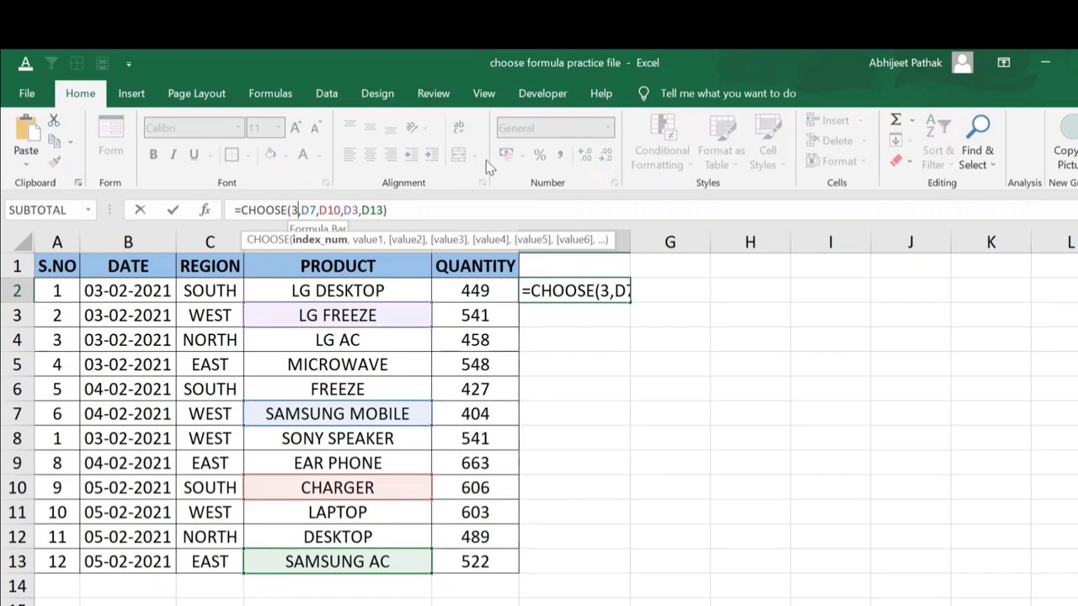
key(BackSpace)
text(4)
key(ctrl+Return)
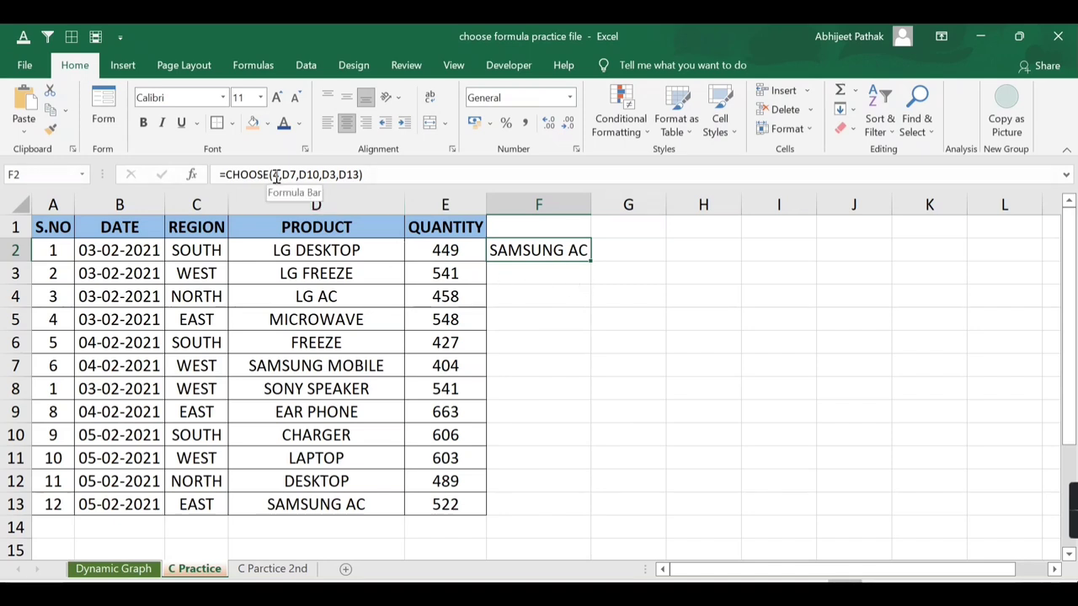
Clear F2 and begin a new =CHOOSE(2,D2 formula in it
key(Delete)
text(=)
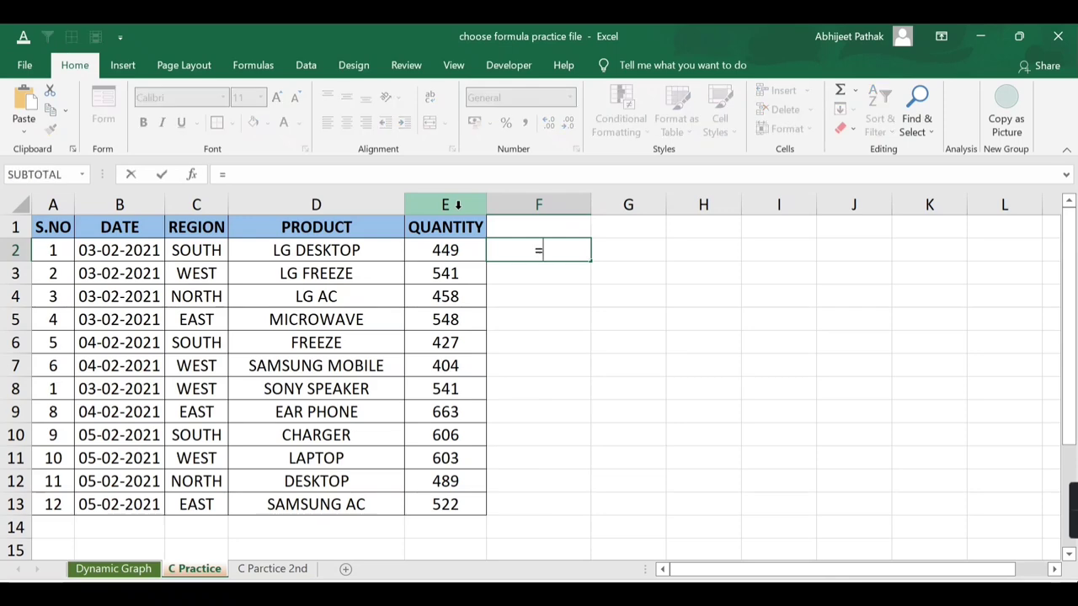
text(choose)
key(Tab)
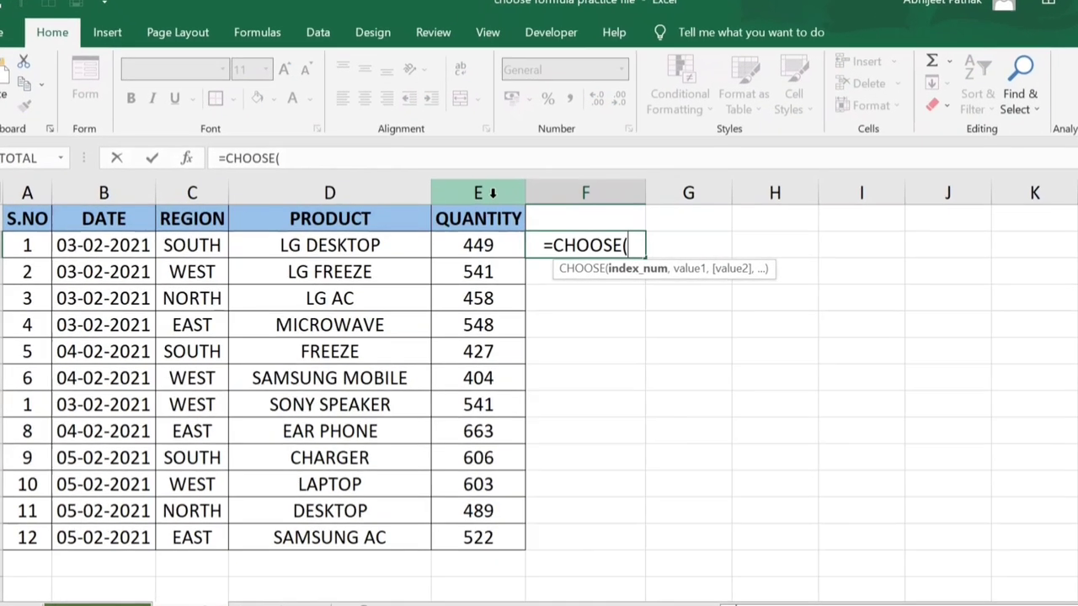
text(2,)
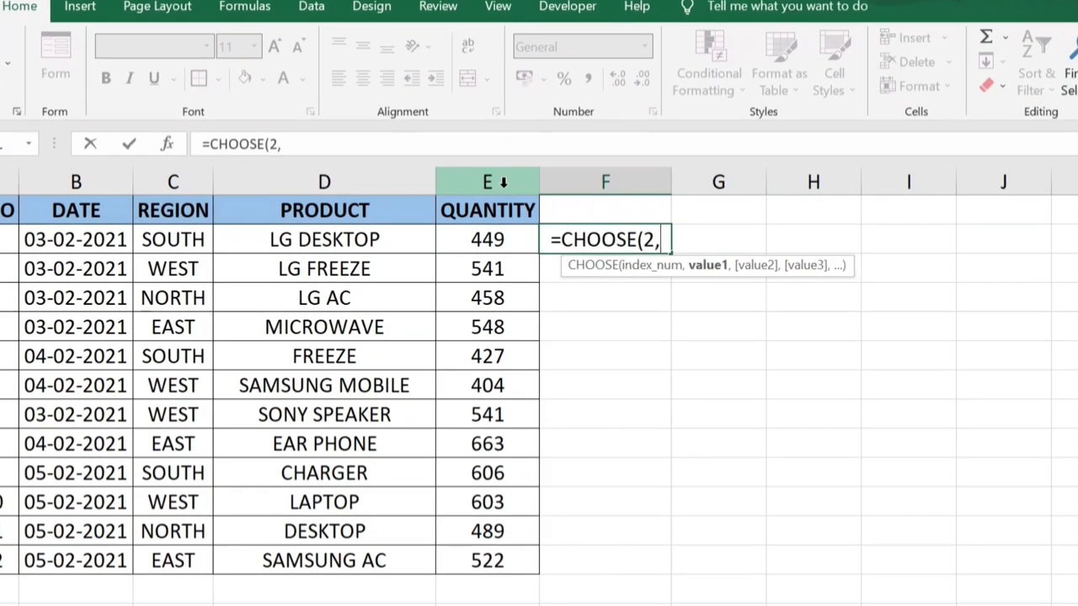
key(Left)
key(Left)
text(,)
Add D5 and D8 as options, enter the formula showing MICROWAVE, then delete index 2
key(Left)
key(Left)
key(Down)
key(Down)
key(Down)
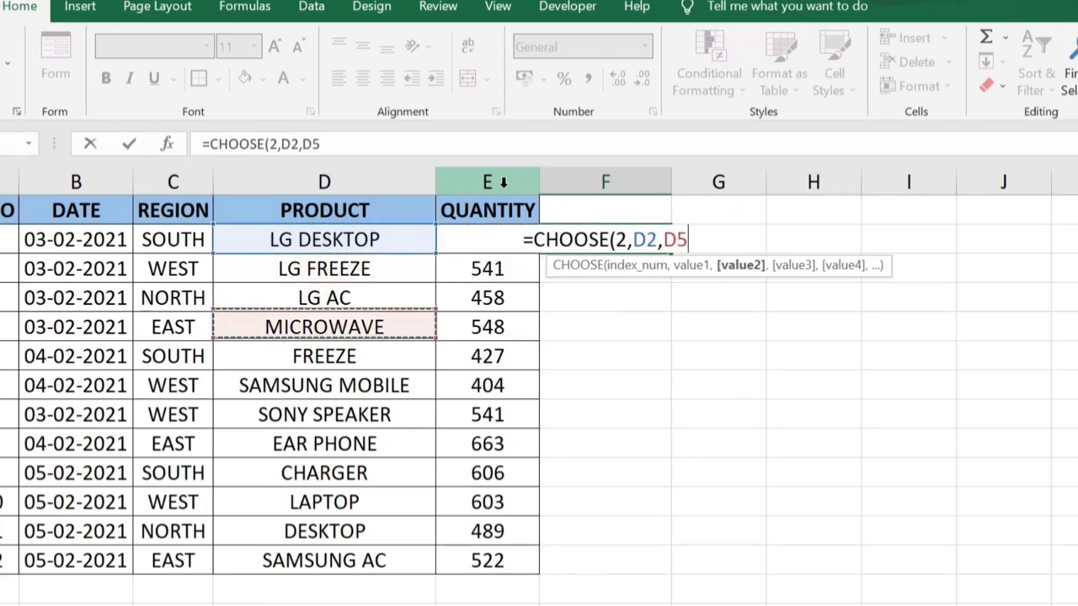
text(,)
key(Left)
key(Left)
key(Down)
key(Down)
key(Down)
key(Down)
key(Down)
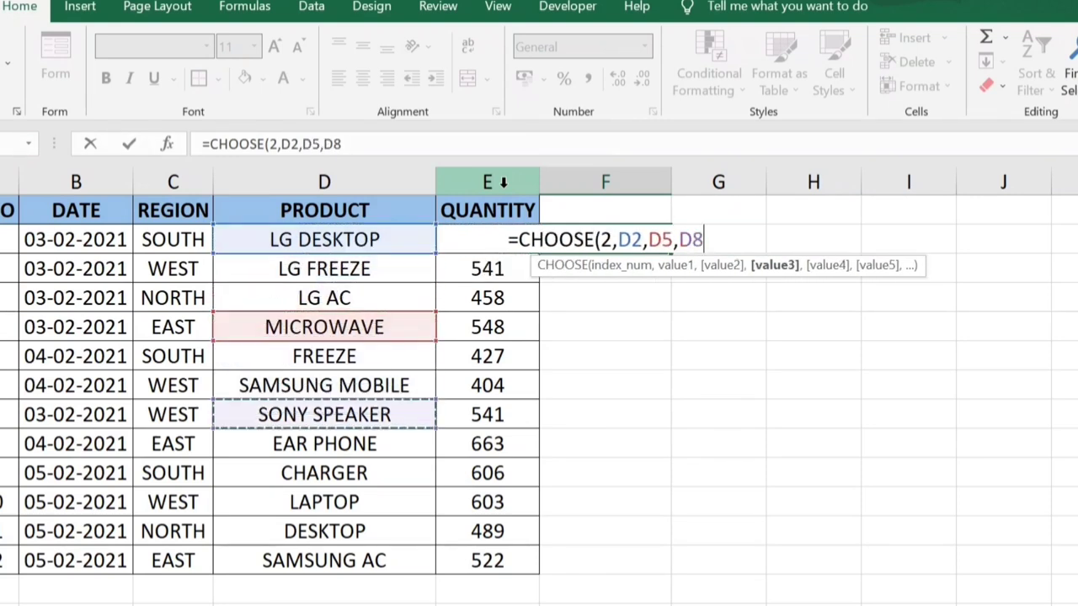
text())
key(Return)
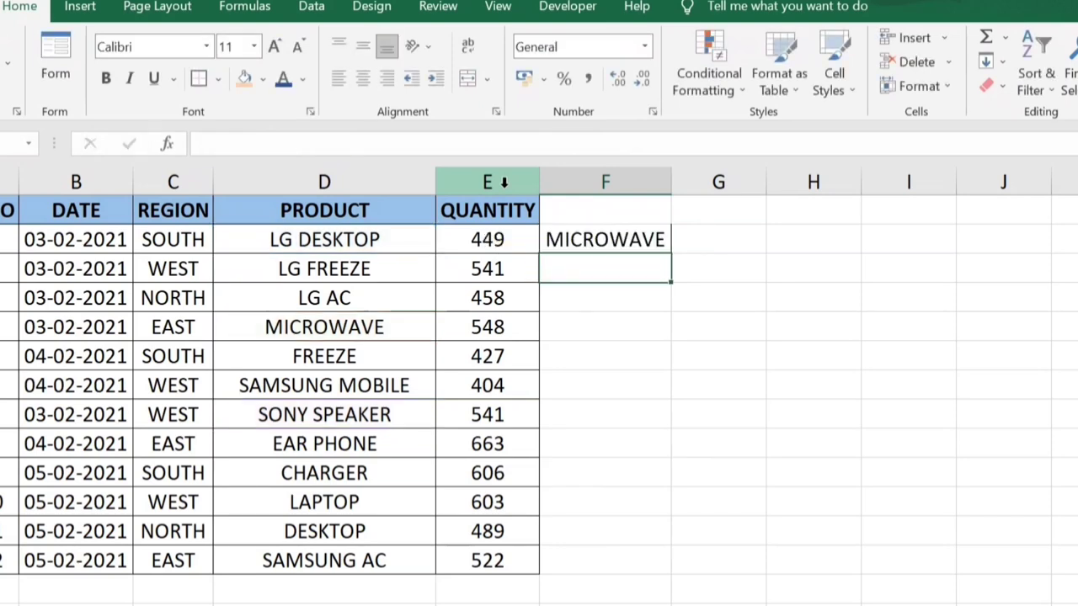
key(Up)
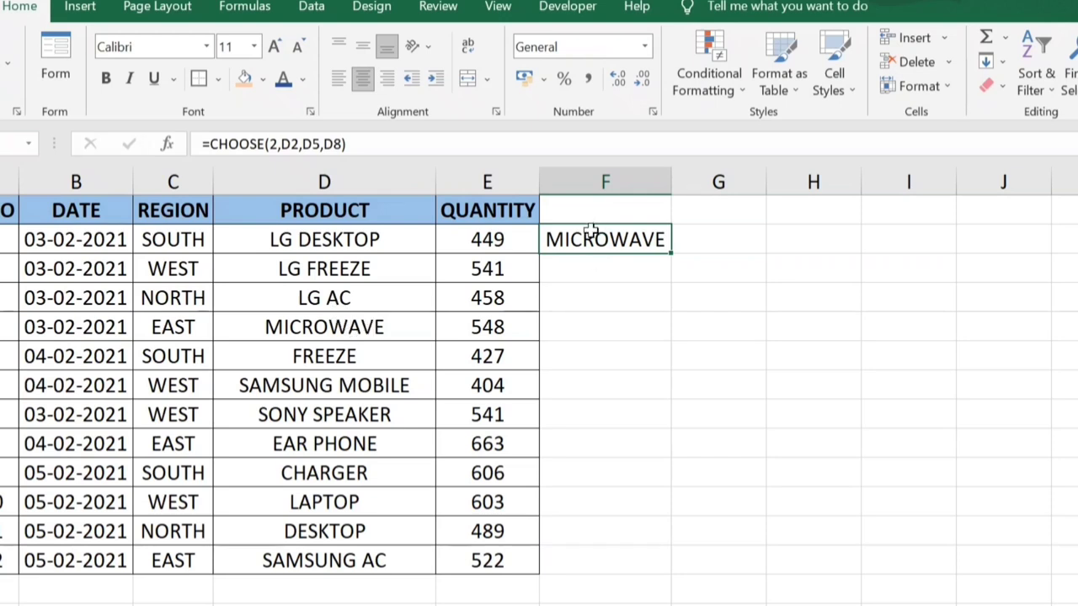
click(278, 144)
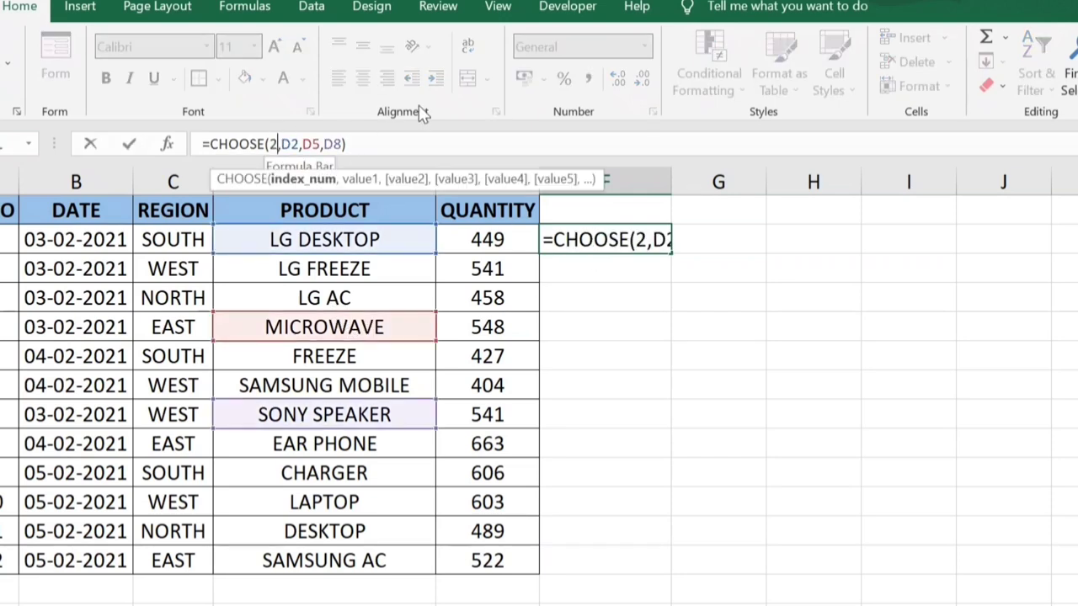
key(BackSpace)
Set the index to 4, giving #VALUE!, then add D10 so F2 returns CHARGER
text(4)
key(ctrl+Return)
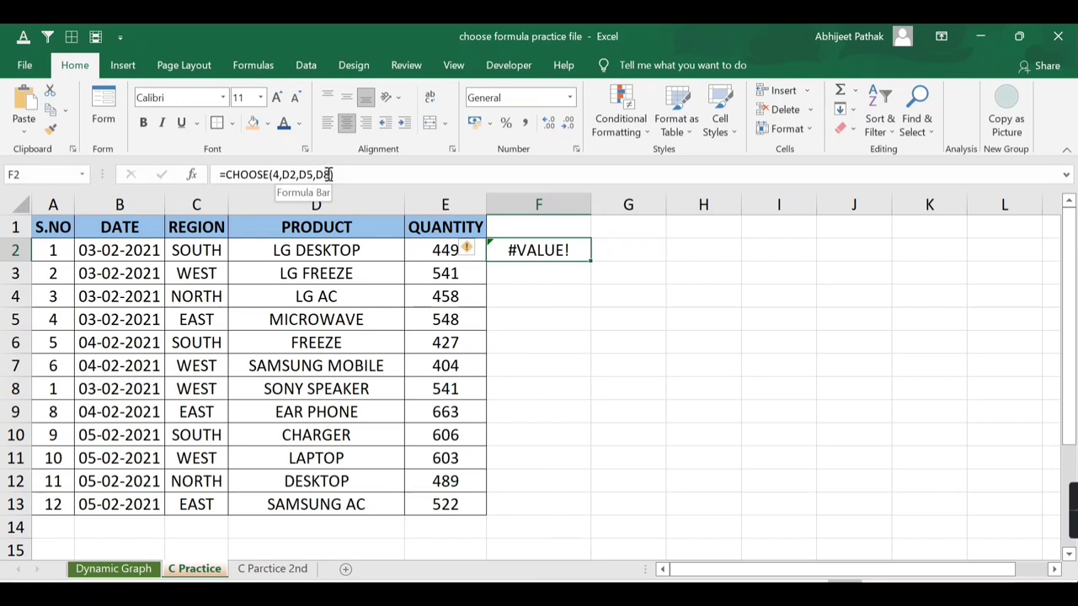
click(334, 175)
text(,)
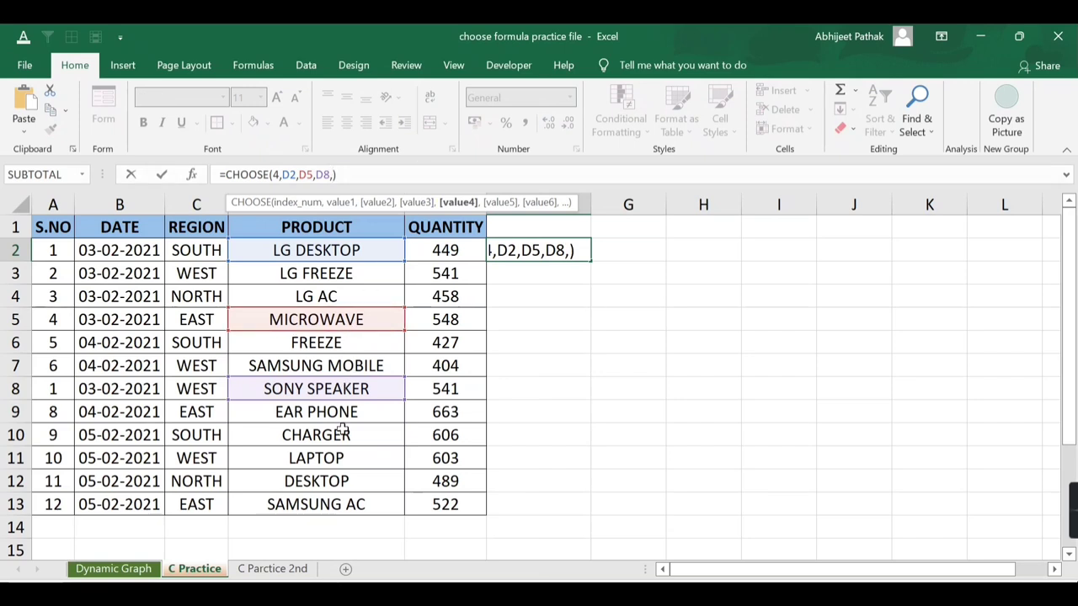
click(342, 433)
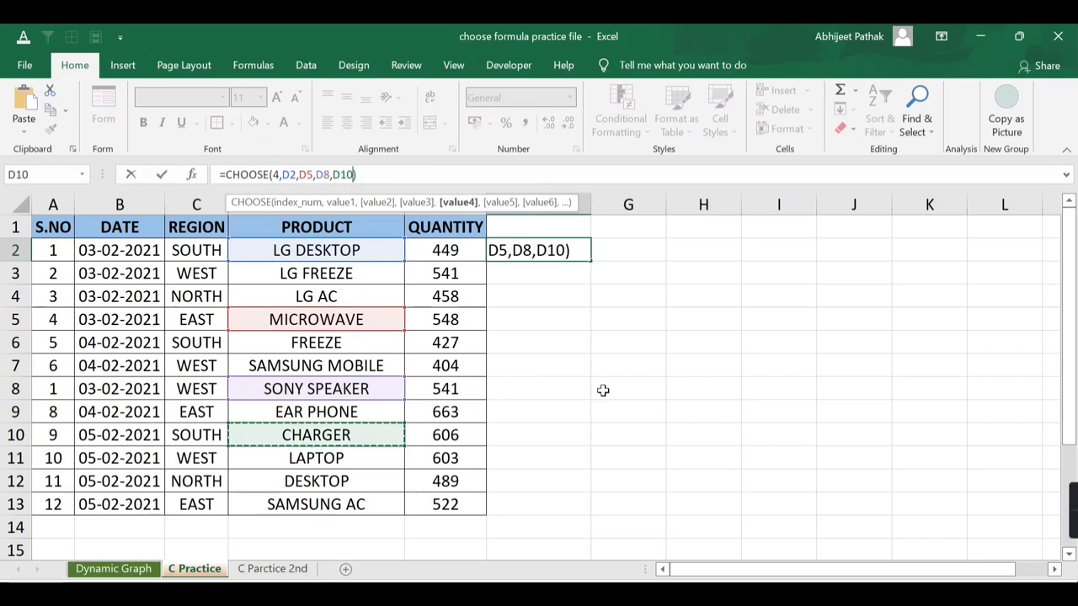
key(Return)
key(Up)
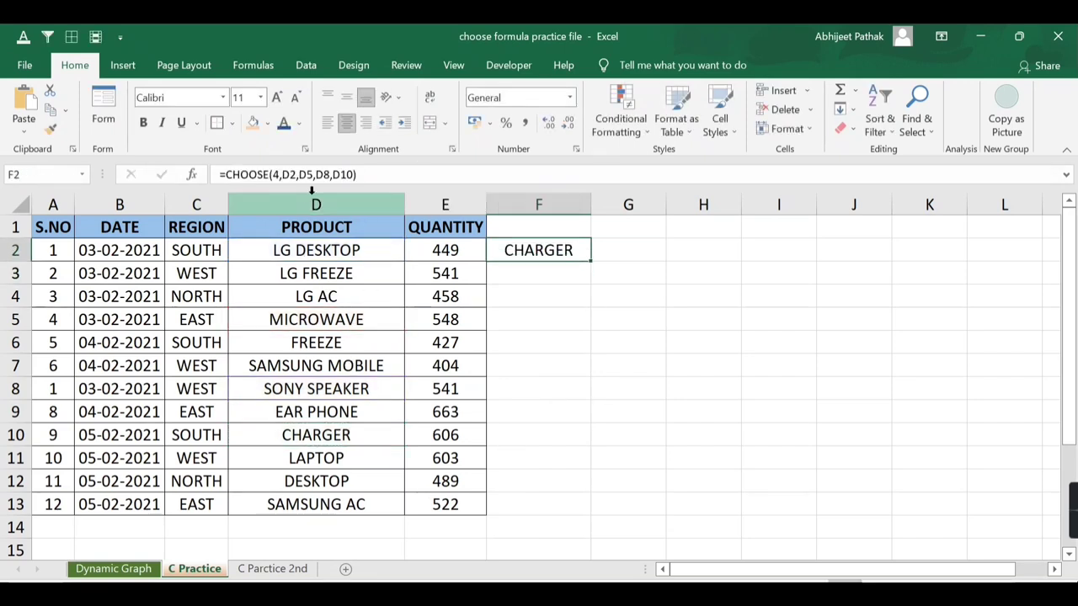
Change the index to 5, which returns #VALUE!
click(275, 175)
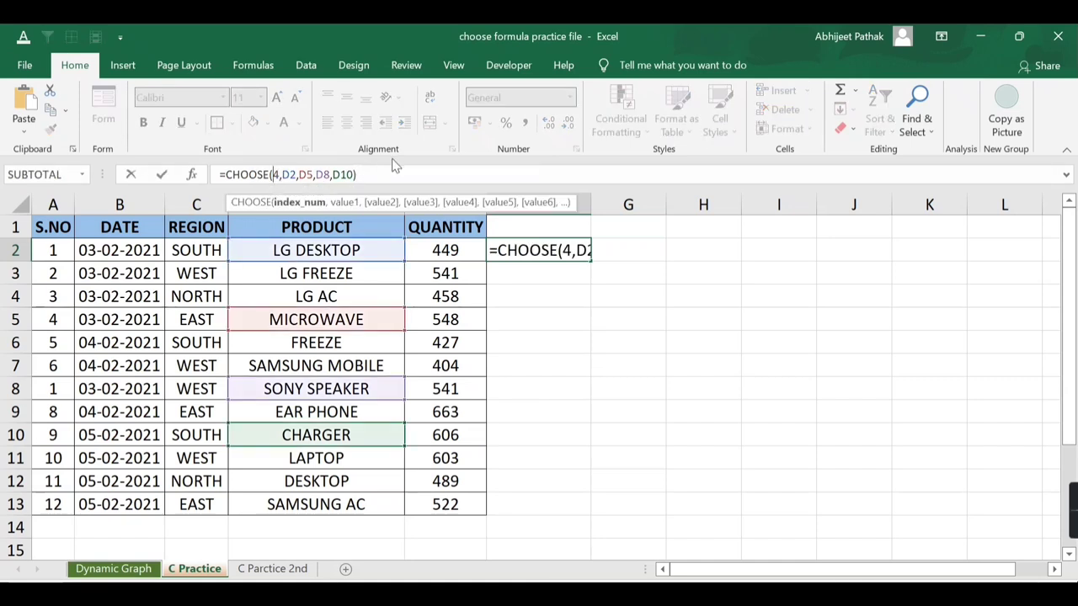
key(BackSpace)
text(5)
key(Return)
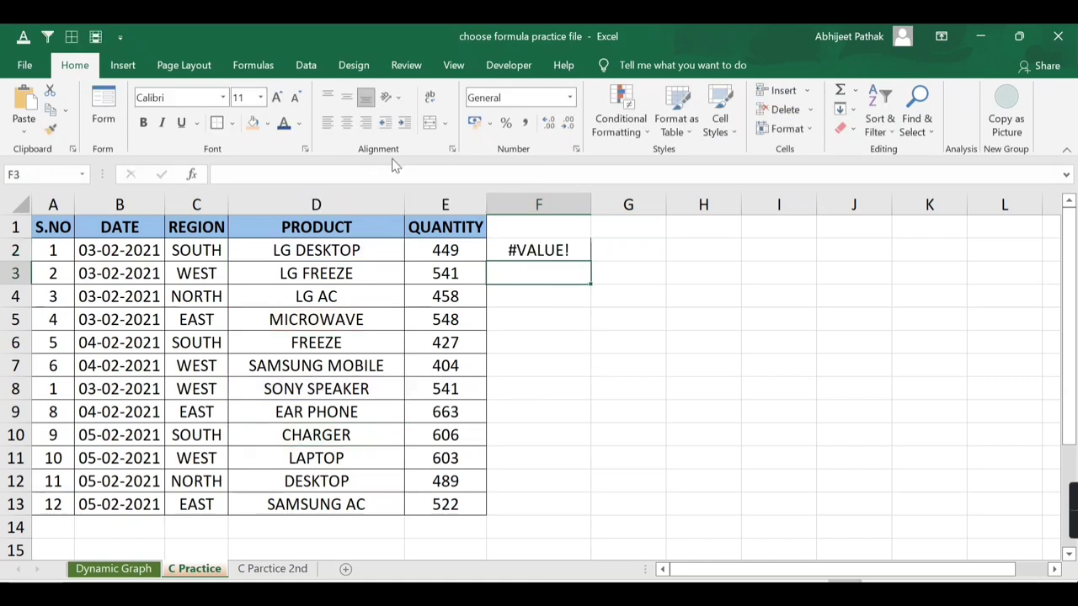
key(Up)
Clear F2 and start a CHOOSE formula in G2 indexed by F2, with D3 and D6 as options
key(Delete)
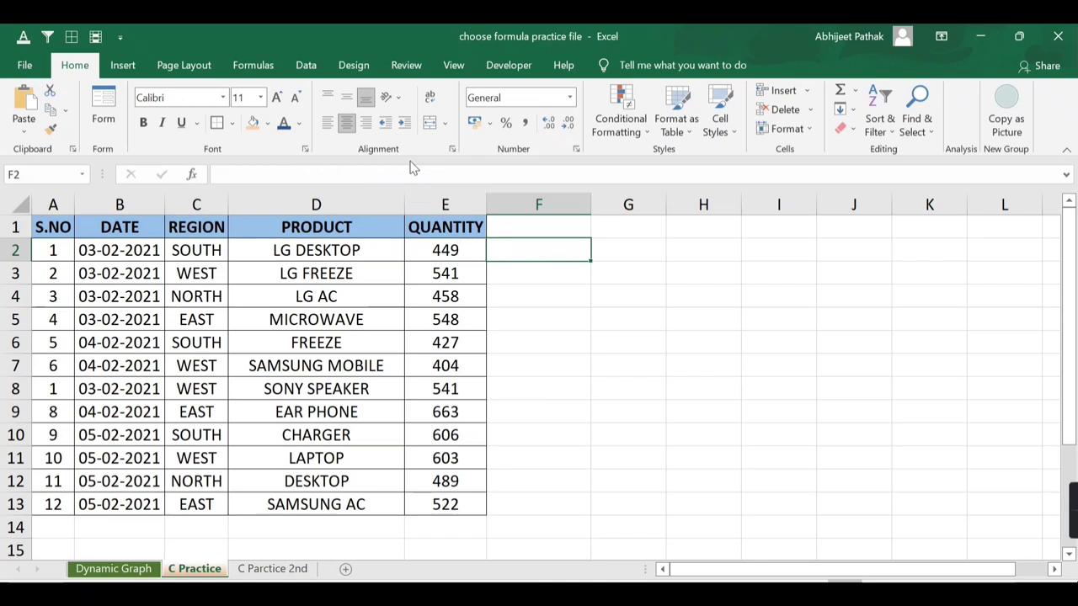
key(Right)
text(=choose)
key(Tab)
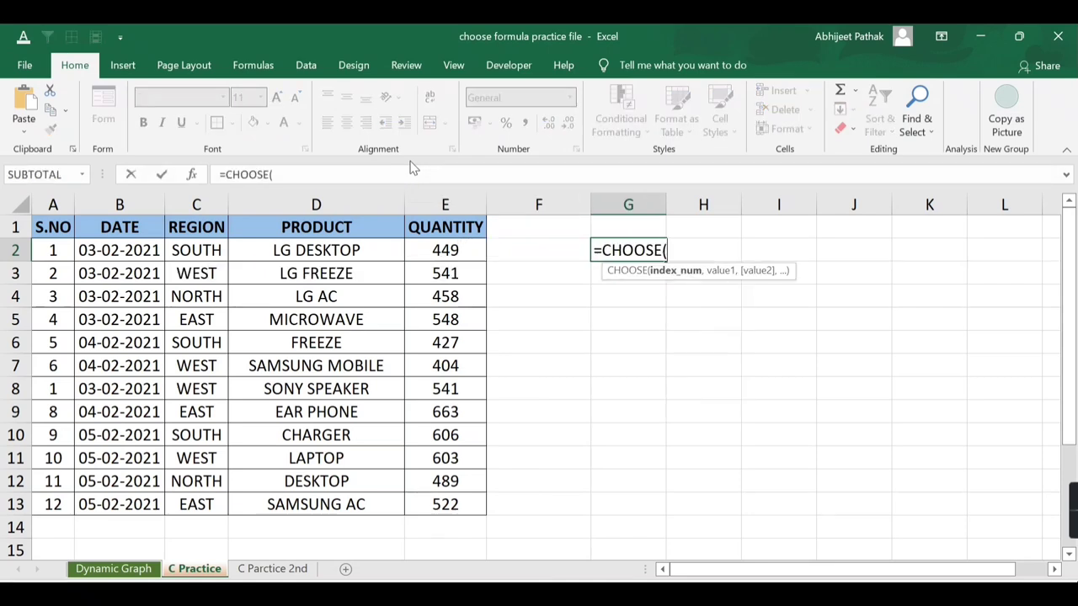
key(Left)
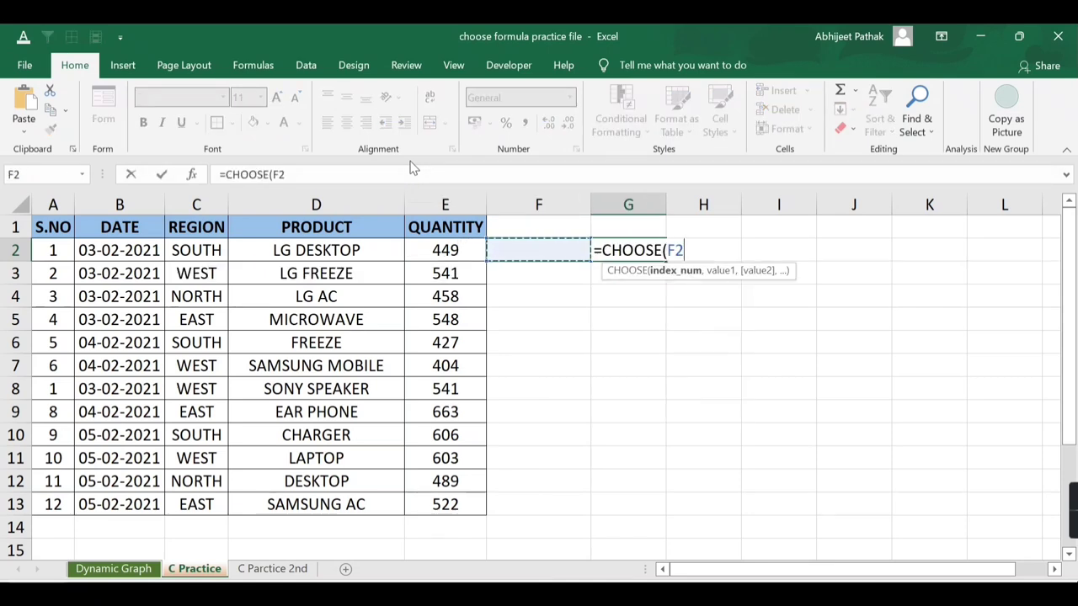
text(,)
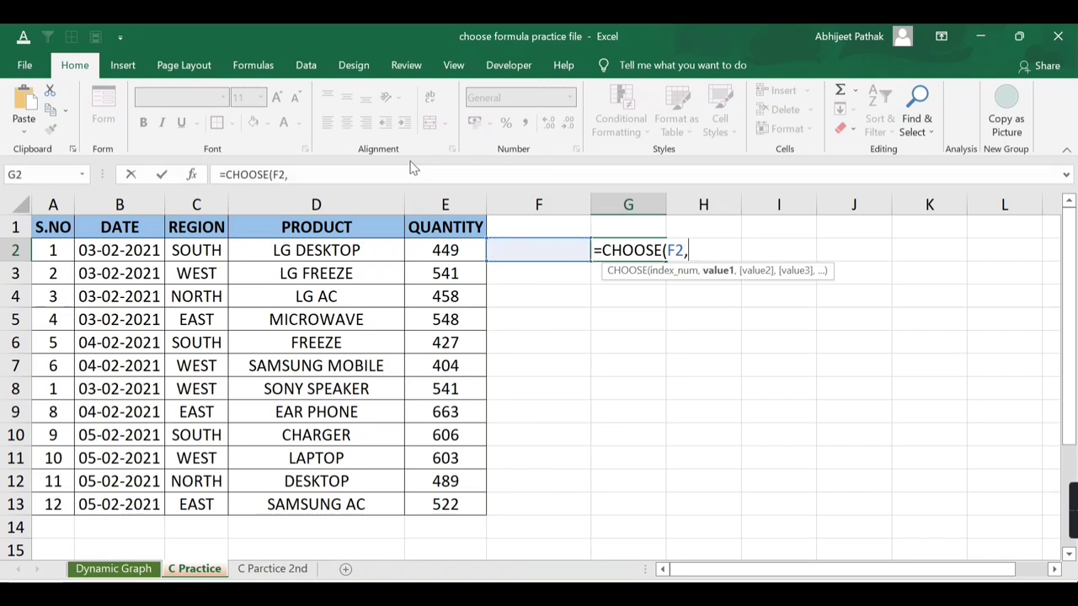
key(Left)
key(Left)
key(Down)
key(Left)
text(,)
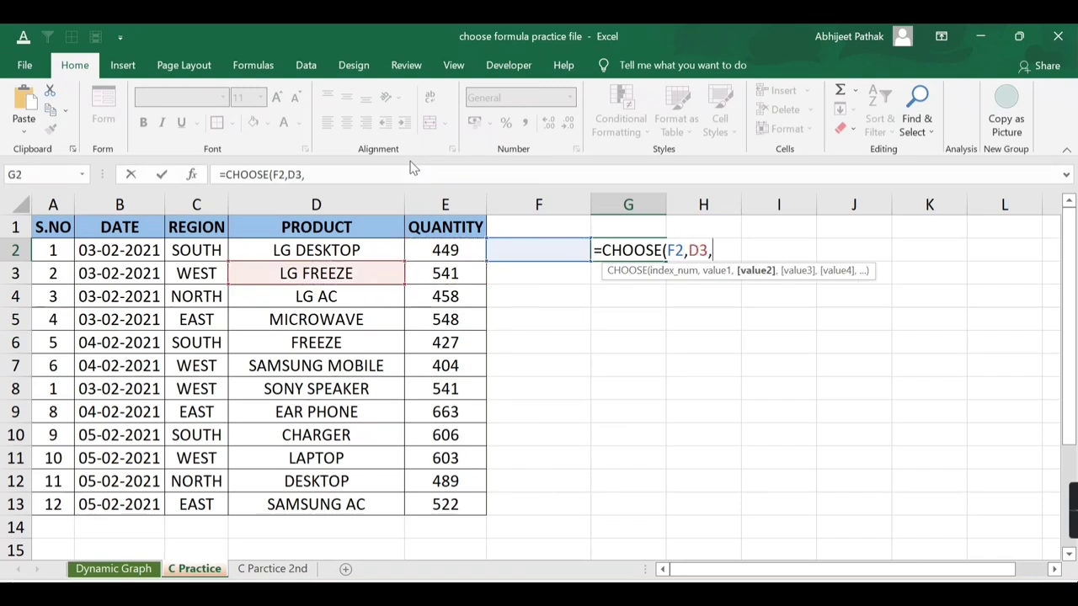
key(Left)
key(Left)
key(Down)
key(Left)
key(Down)
key(Down)
key(Down)
Add D8 and D11 and enter =CHOOSE(F2,D3,D6,D8,D11) in G2
text(,)
key(Left)
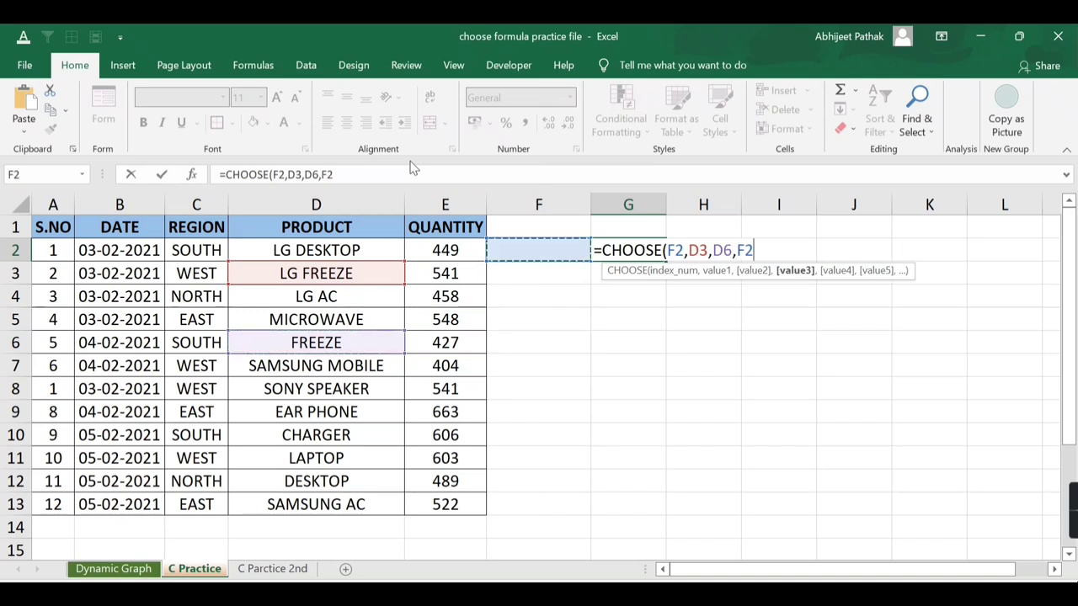
key(Left)
key(Down)
key(Down)
key(Down)
key(Down)
key(Down)
key(Down)
key(Left)
text(,)
key(Left)
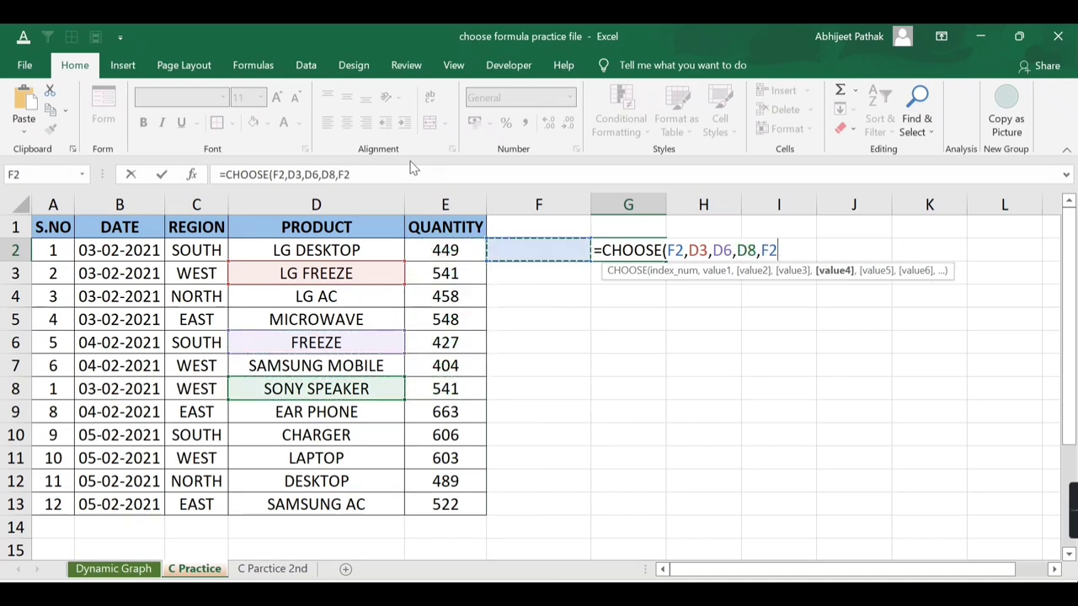
key(Left)
key(Down)
key(Down)
key(Down)
key(Down)
key(Left)
key(Left)
key(Right)
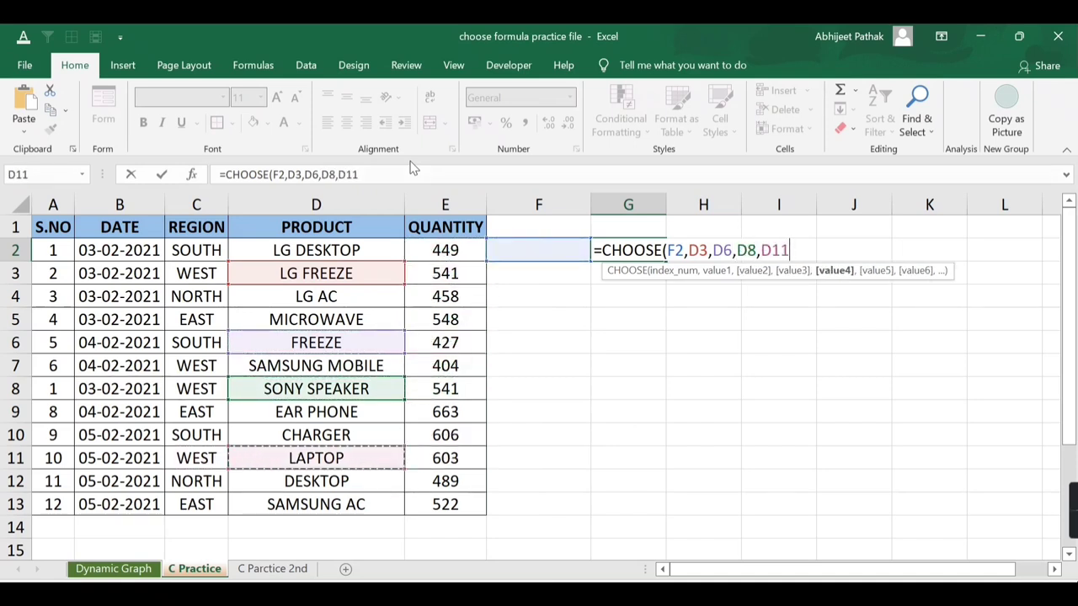
key(Return)
Test the formula by entering 1, 2 and 3 in F2, ending on SONY SPEAKER
key(Up)
key(Left)
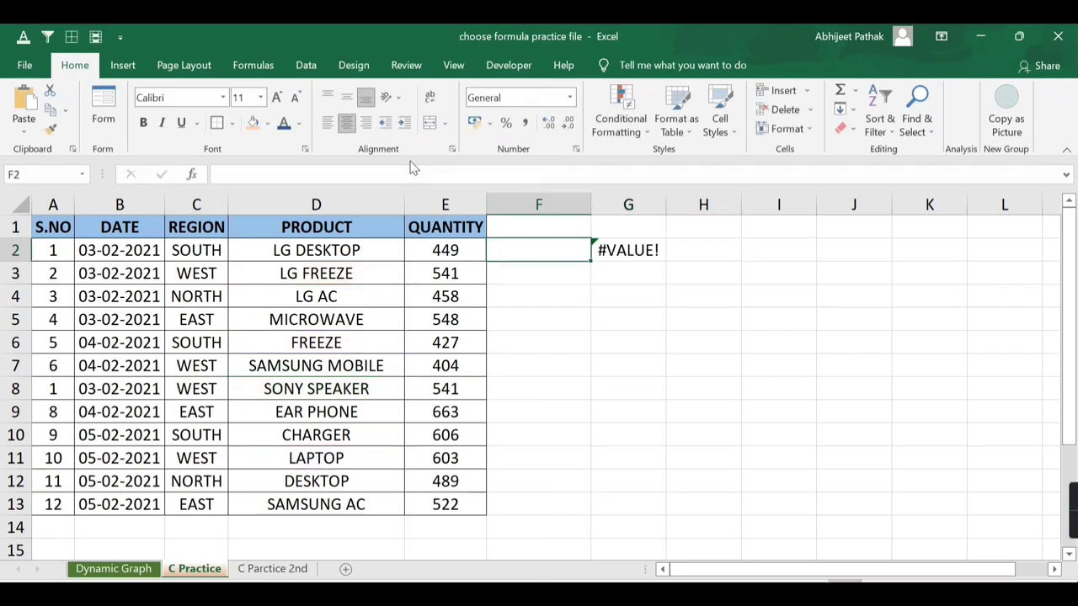
text(1)
key(Tab)
key(Left)
text(2)
key(Return)
key(Up)
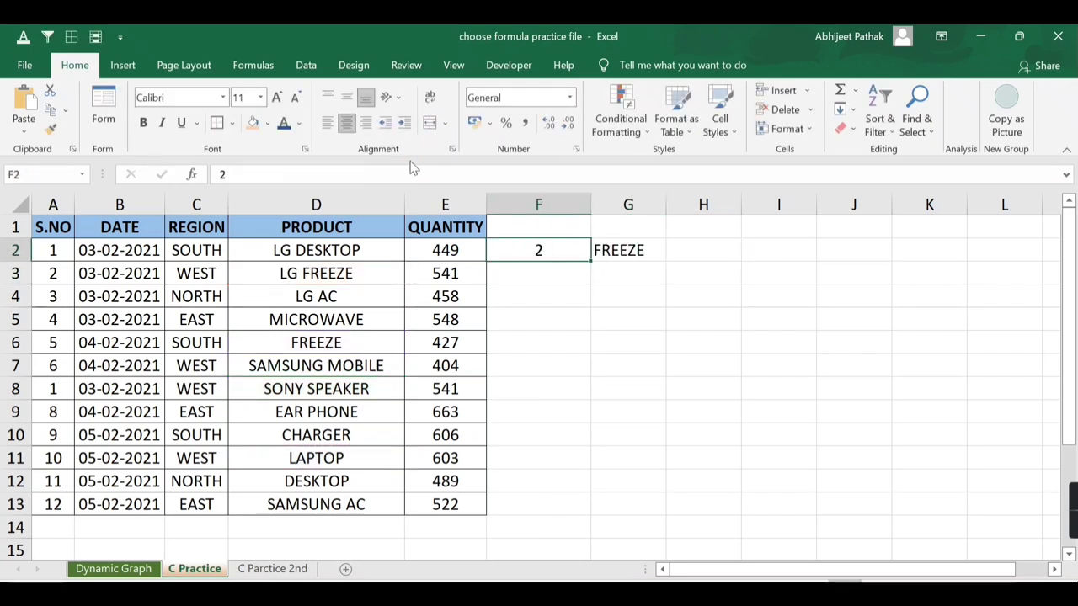
text(3)
key(Tab)
key(Left)
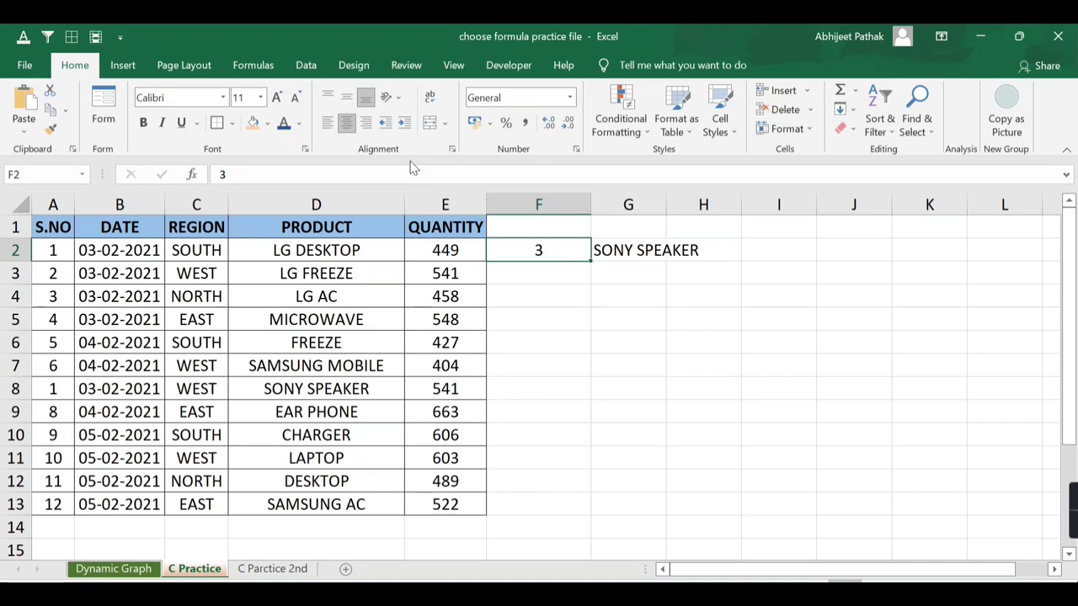
Clear F2:G2, then select columns A through E (S.NO, DATE, REGION, PRODUCT, QUANTITY)
drag(544, 250, 627, 249)
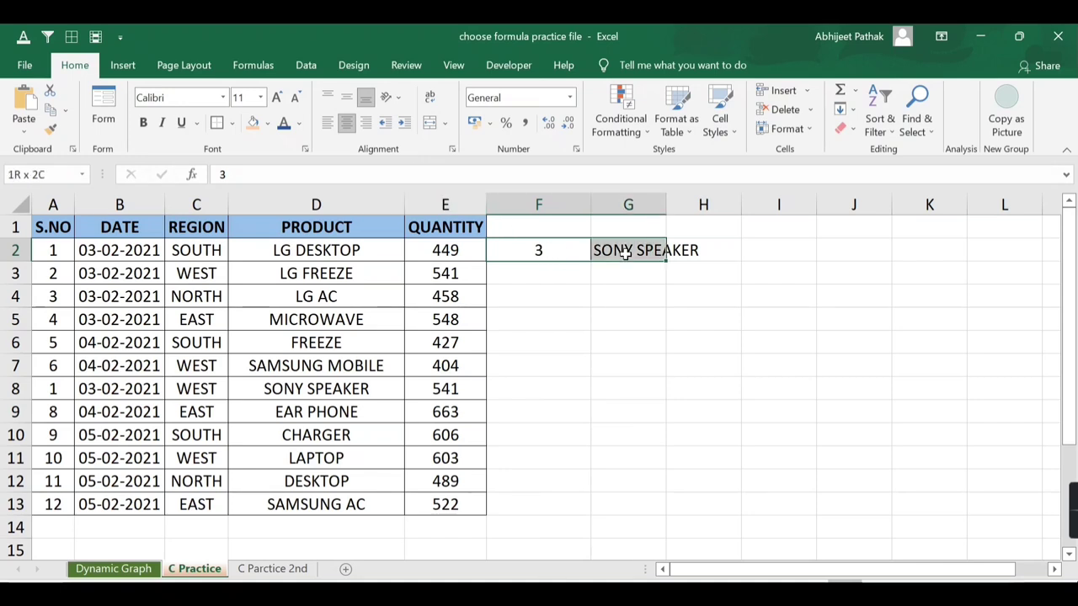
key(Delete)
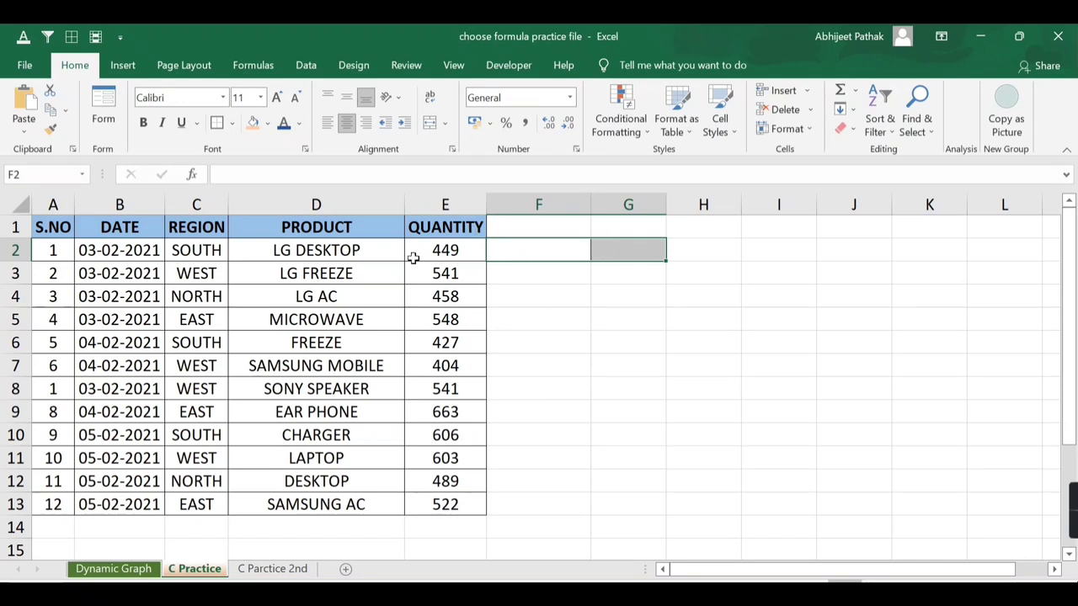
click(66, 205)
click(115, 206)
click(197, 203)
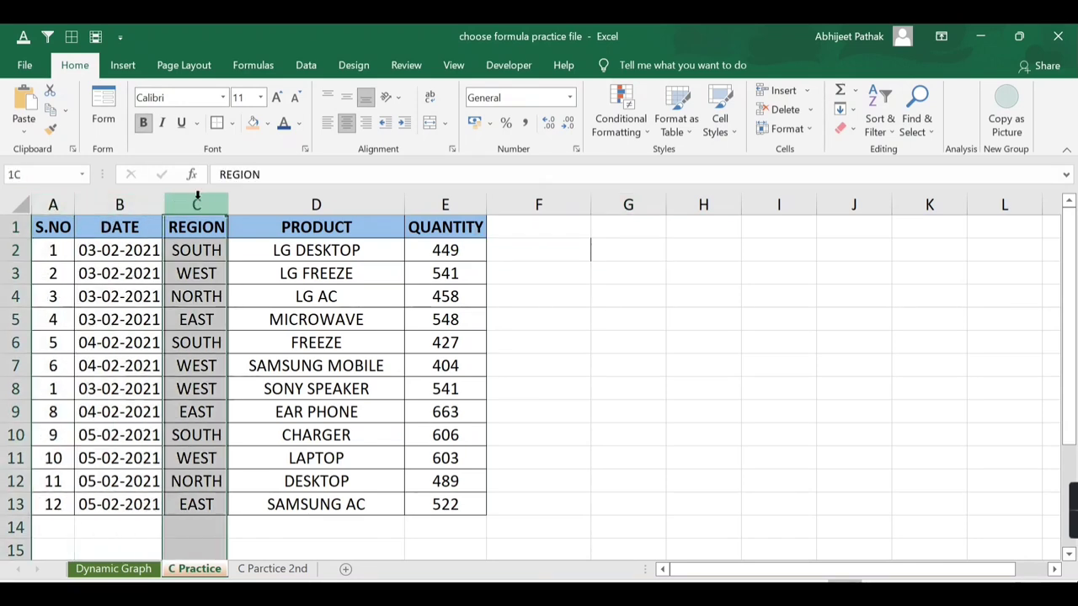
click(292, 205)
click(447, 202)
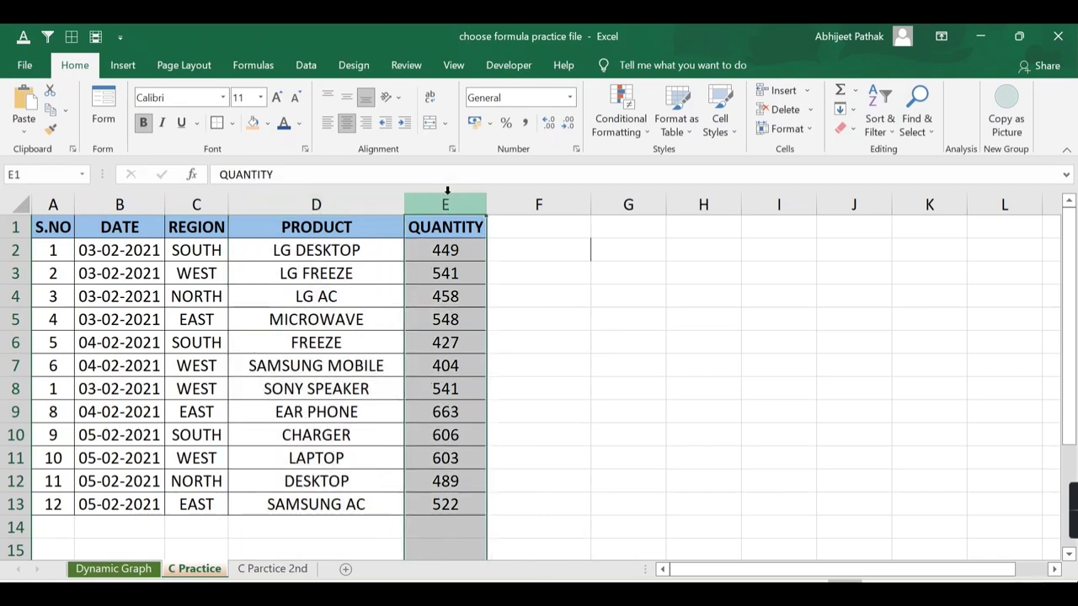
Select G1:K13 as the five-column output range for the rearranged table
click(602, 248)
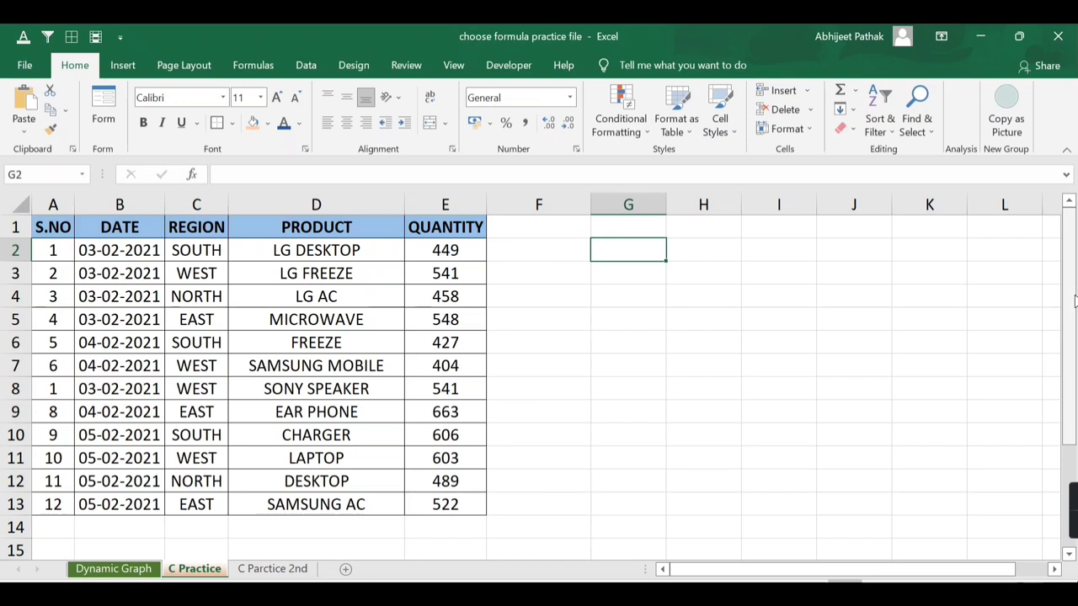
key(Home)
key(Up)
key(Right)
key(Right)
key(Right)
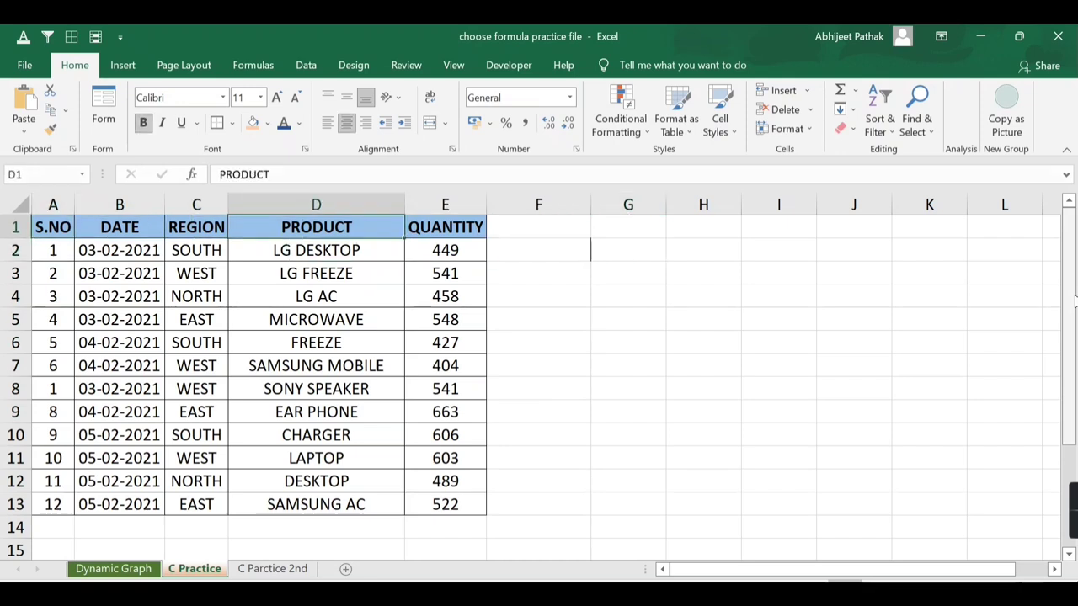
key(Right)
key(Right)
key(Right)
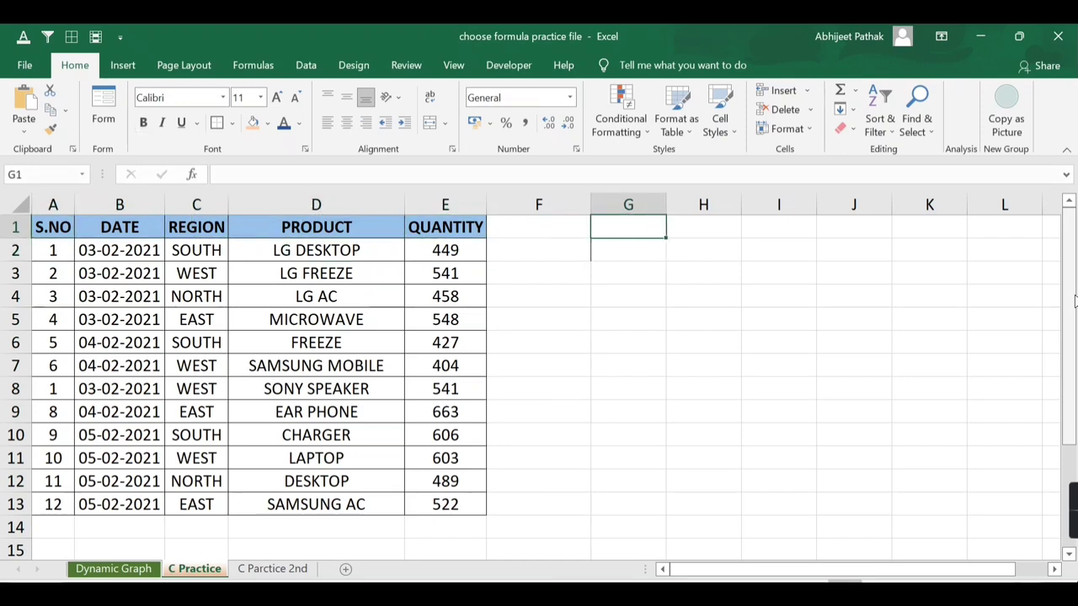
key(shift+Right)
key(shift+Right)
key(shift+Right)
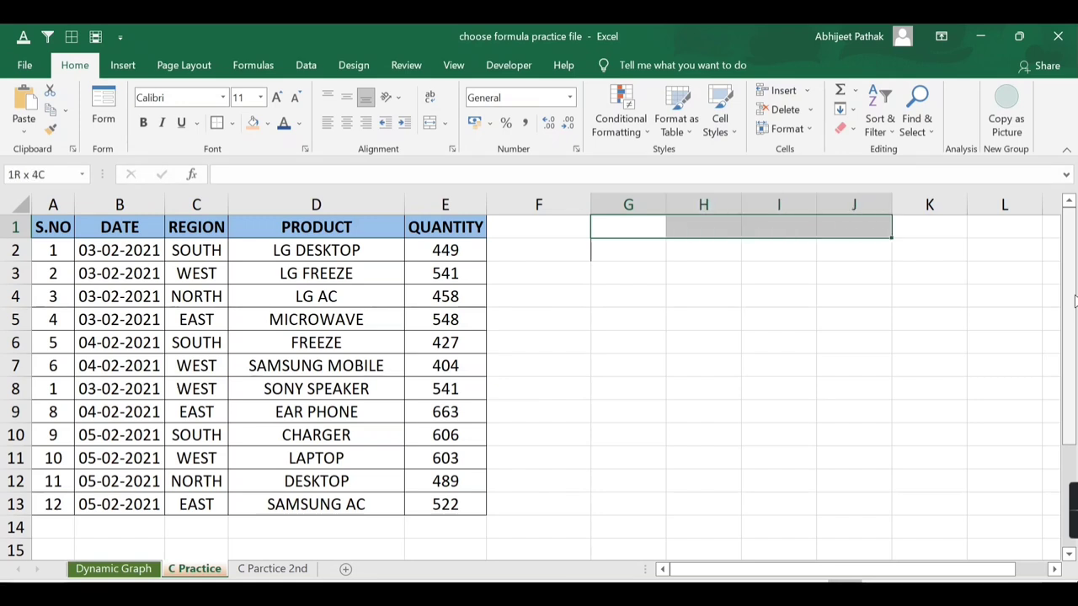
key(shift+Right)
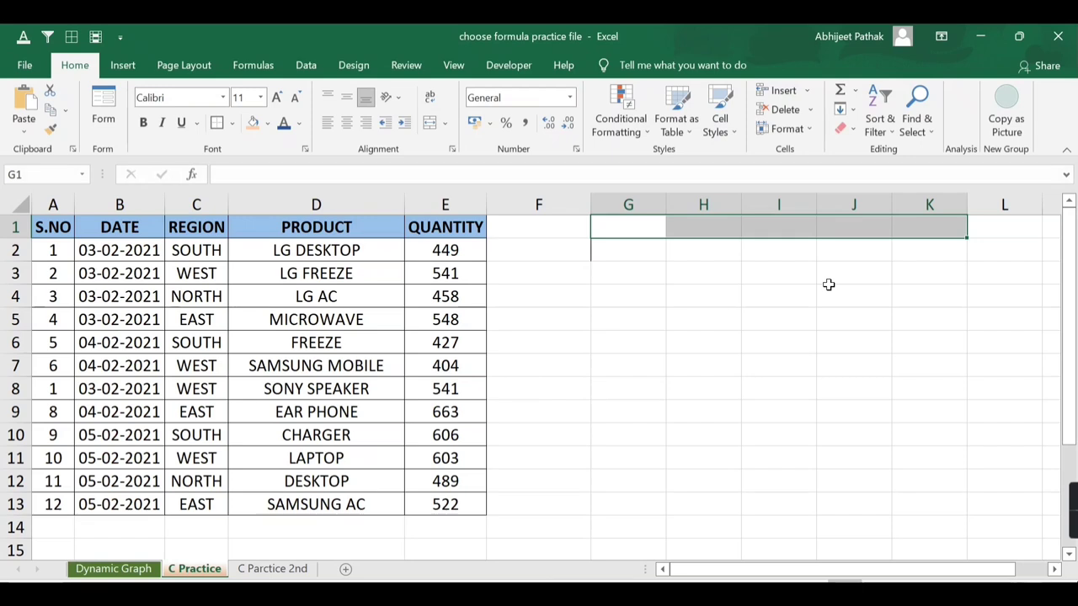
drag(650, 235, 922, 228)
key(shift+Down)
key(shift+Down)
key(shift+Down)
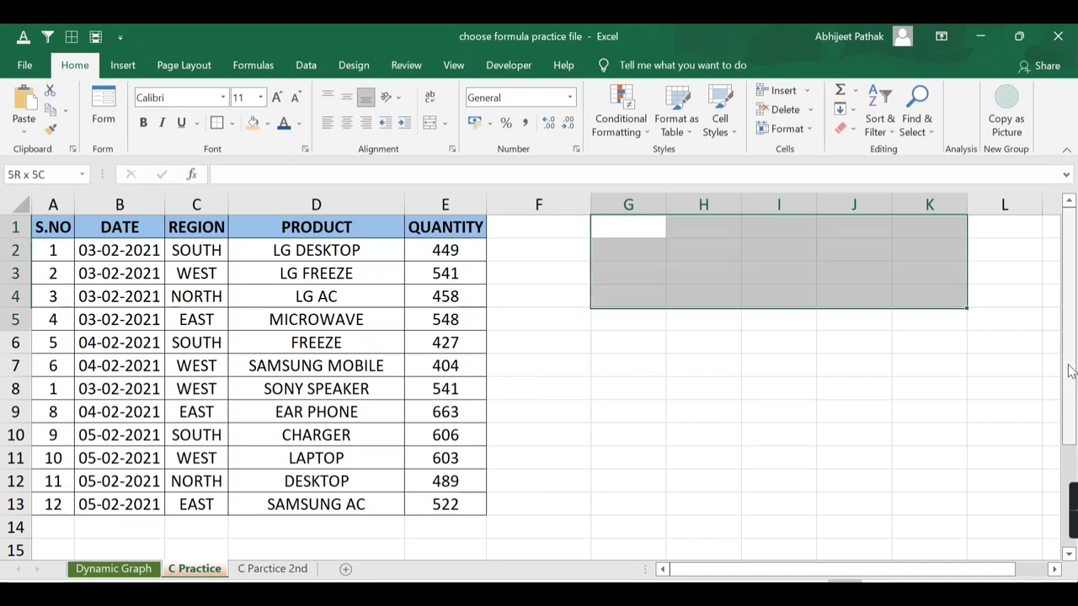
key(shift+Down)
key(shift+Down)
key(shift+Down)
key(shift+Down)
key(shift+Down)
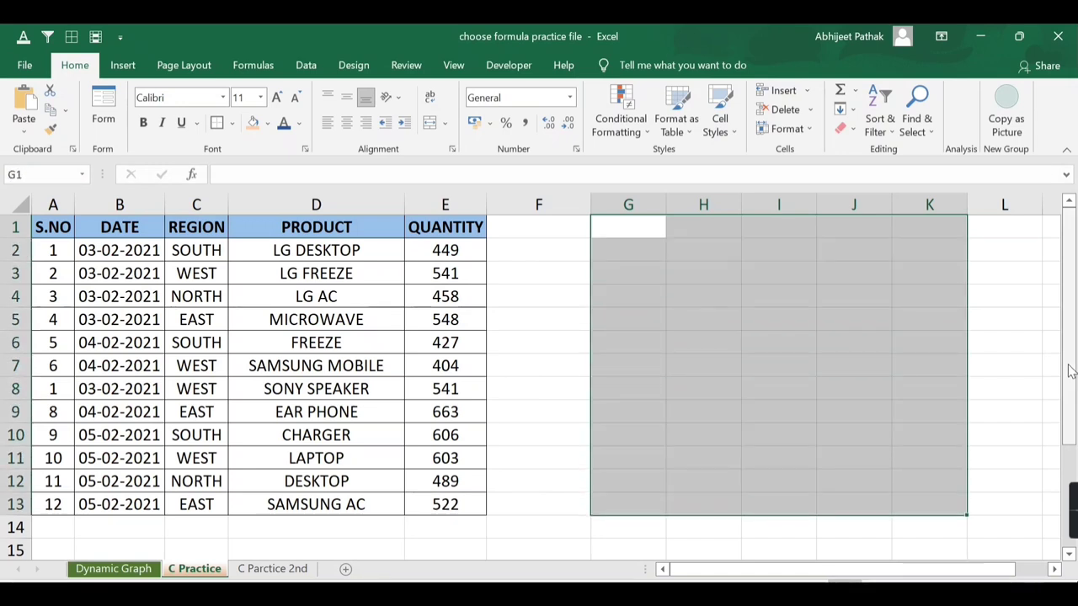
In G1, type =CHOOSE({1,2,3,4,5},D:D,C:C,E:E,B:B,A:A) to reorder the columns
text(=choos)
key(Tab)
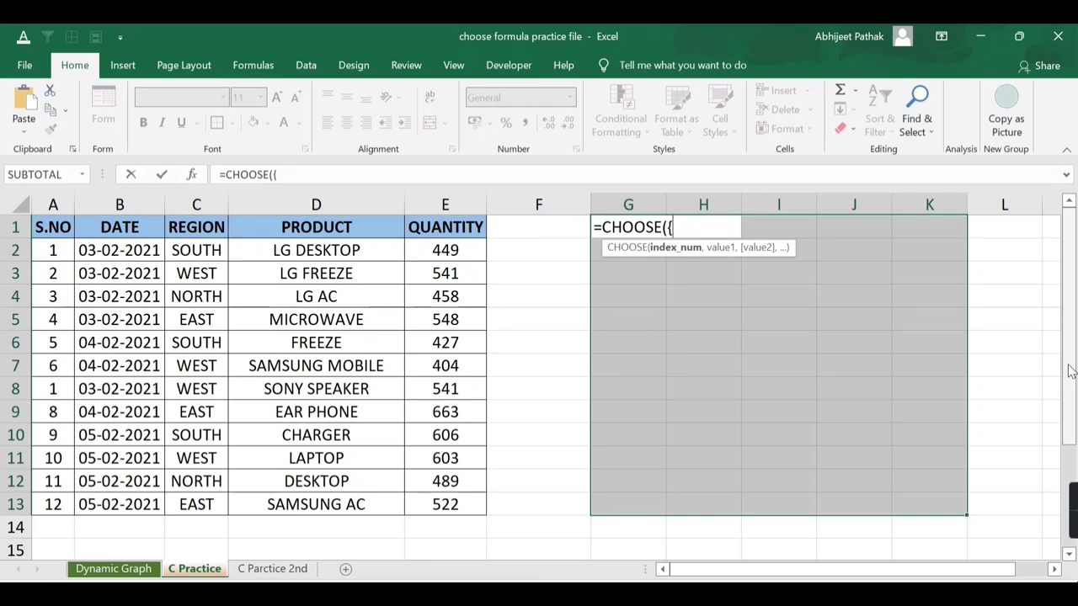
text(1)
text(,2,3,4,5)
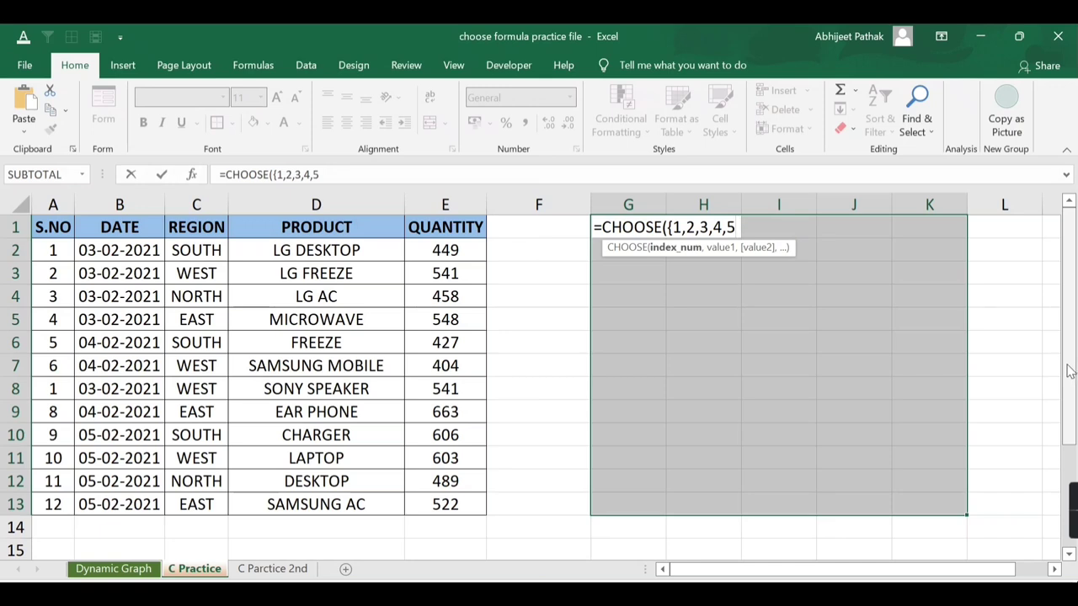
text(})
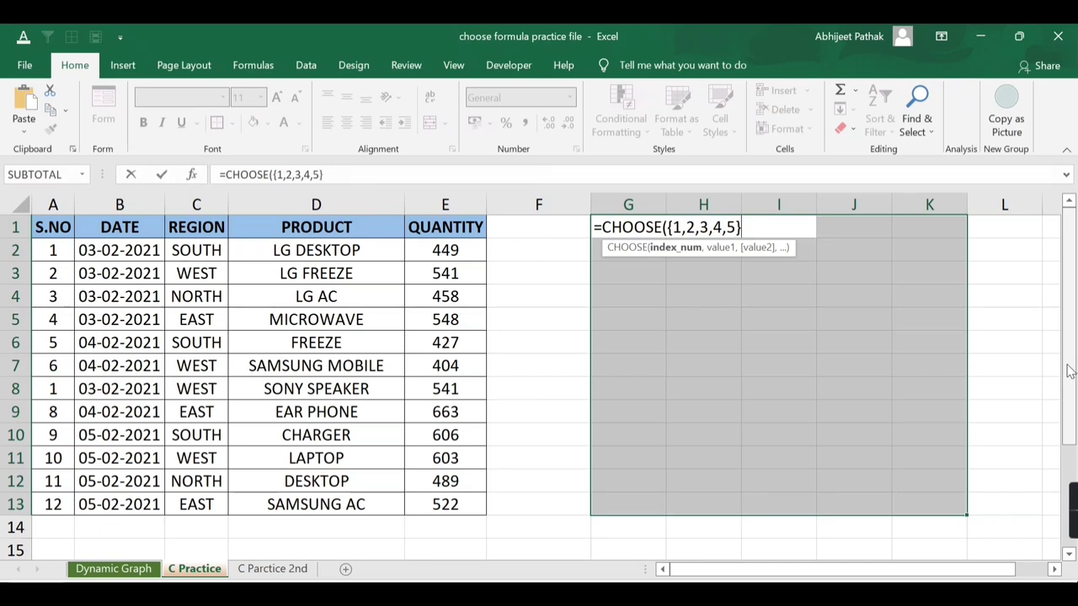
text(,)
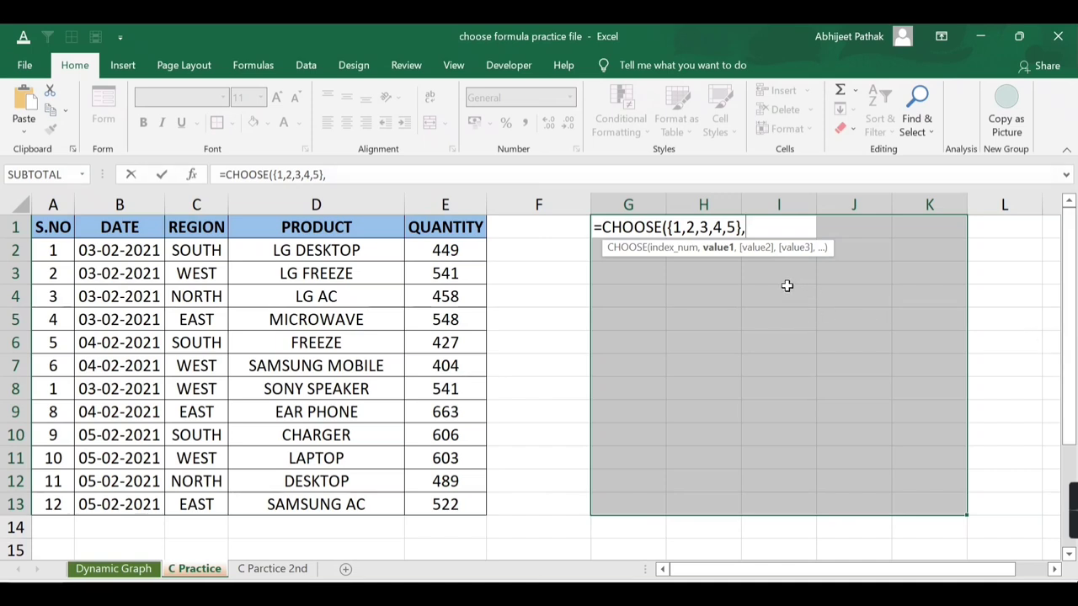
click(330, 208)
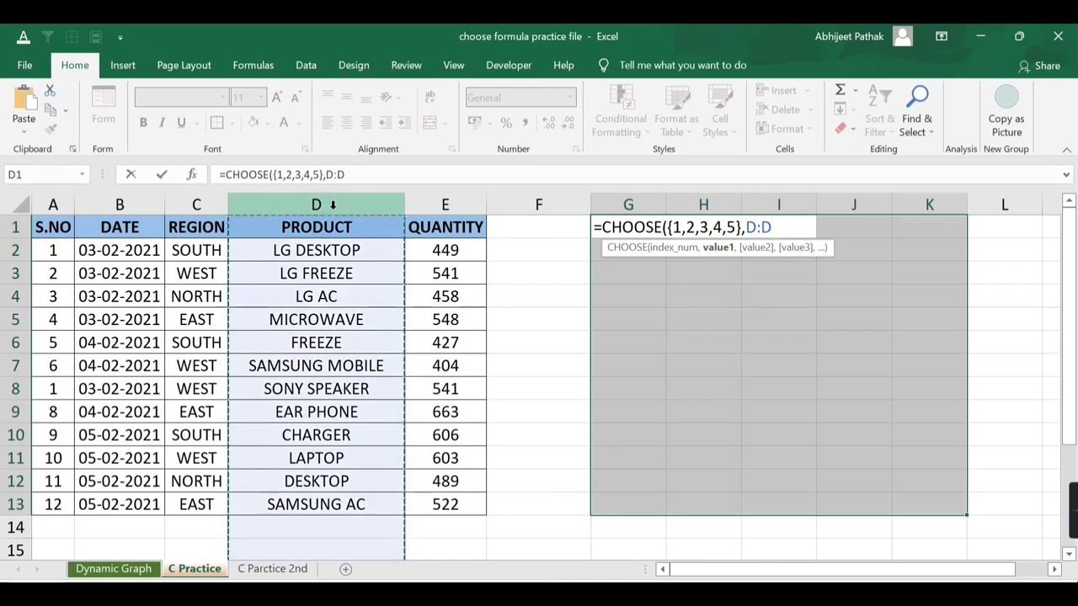
text(,)
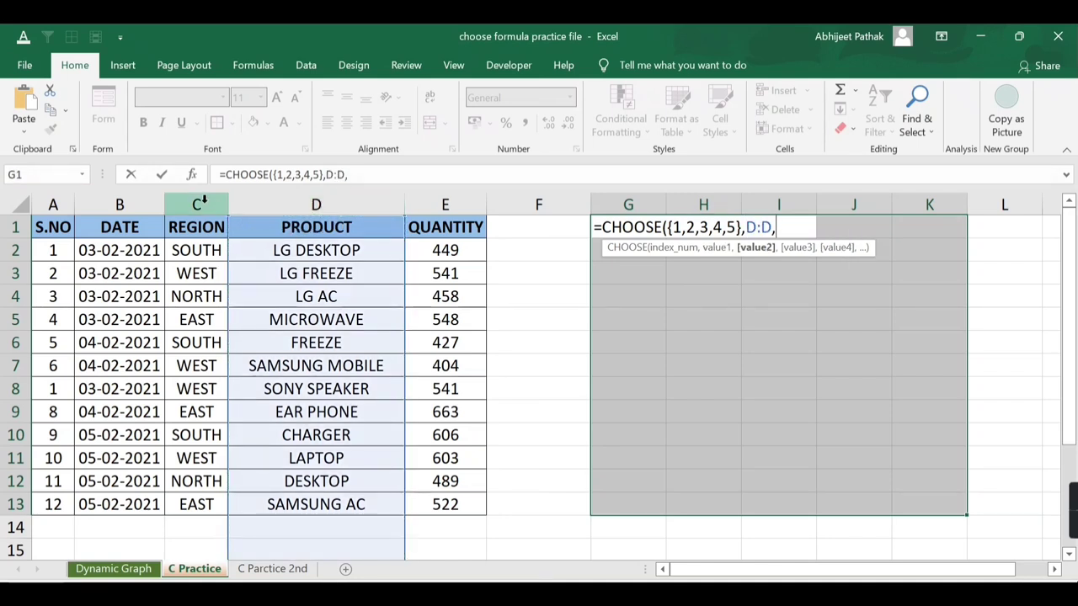
click(200, 204)
text(,)
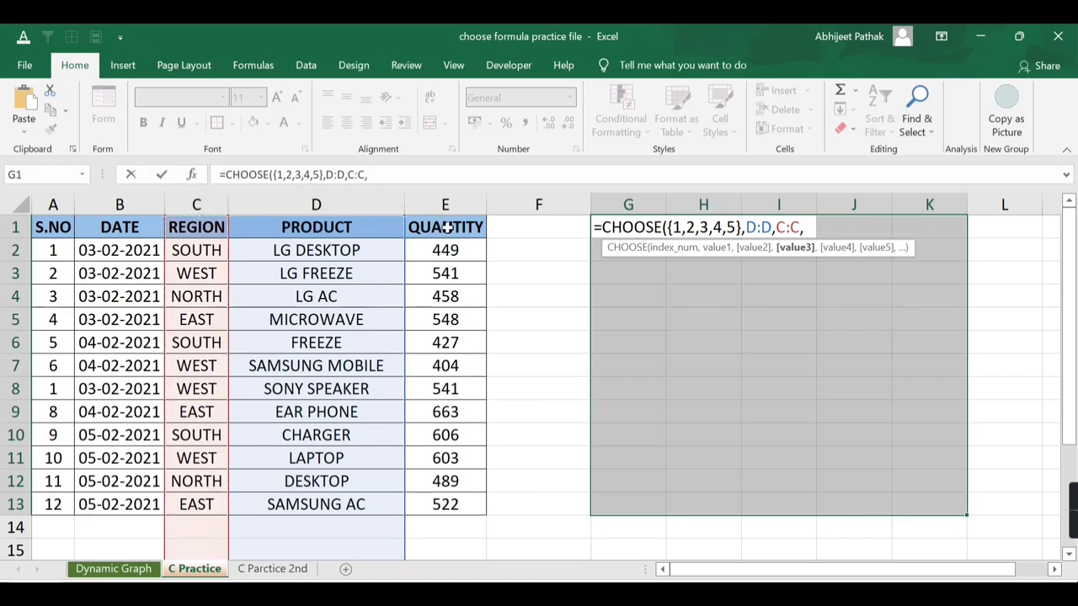
click(449, 205)
text(,)
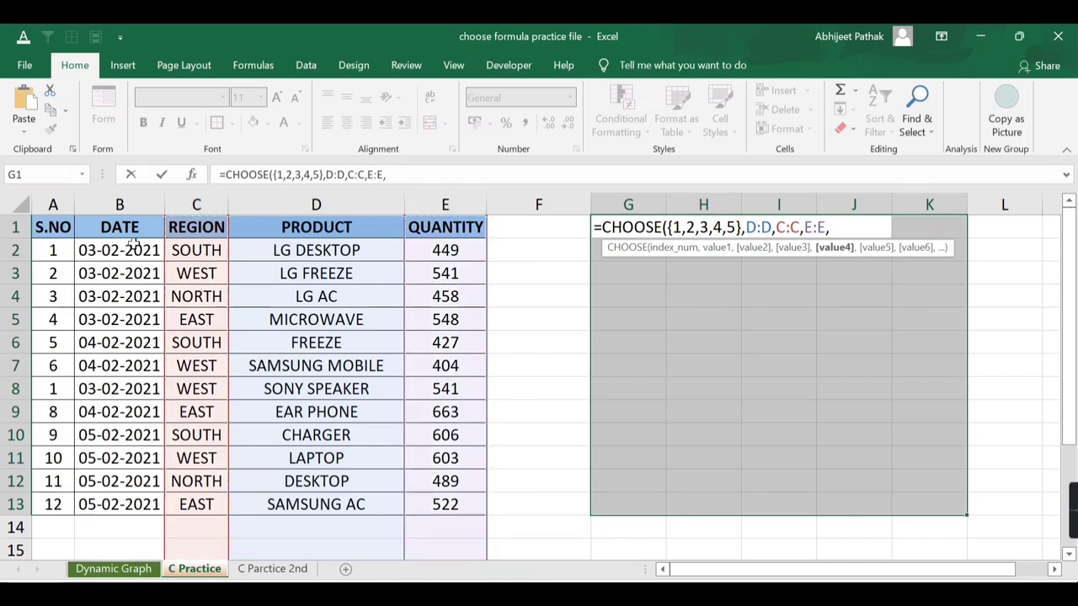
click(133, 199)
text(,)
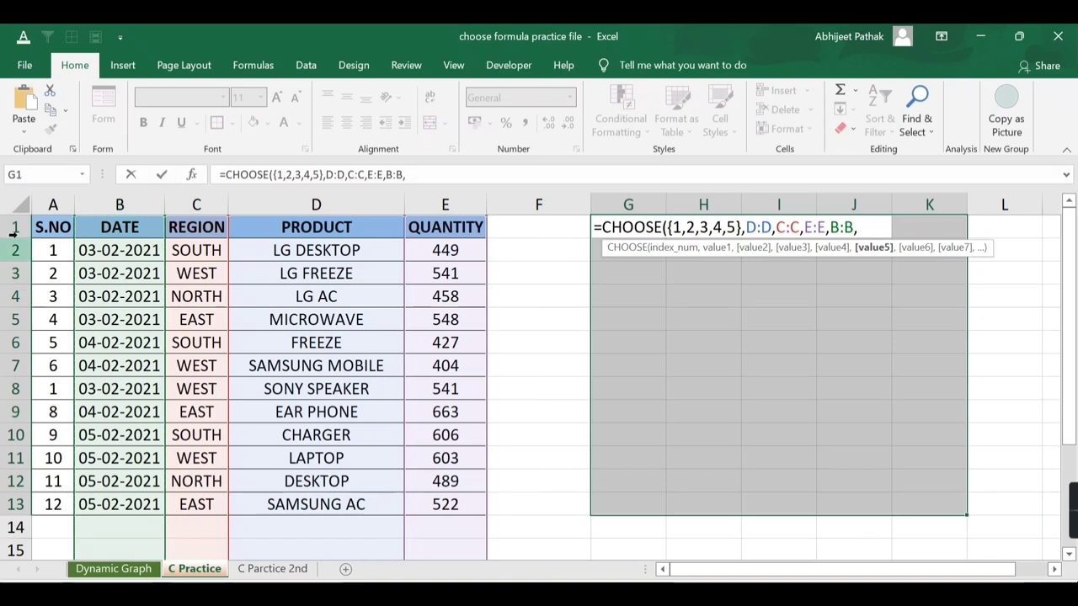
click(58, 199)
Close the bracket and array-enter the CHOOSE formula across G1:K13, then inspect G3
text())
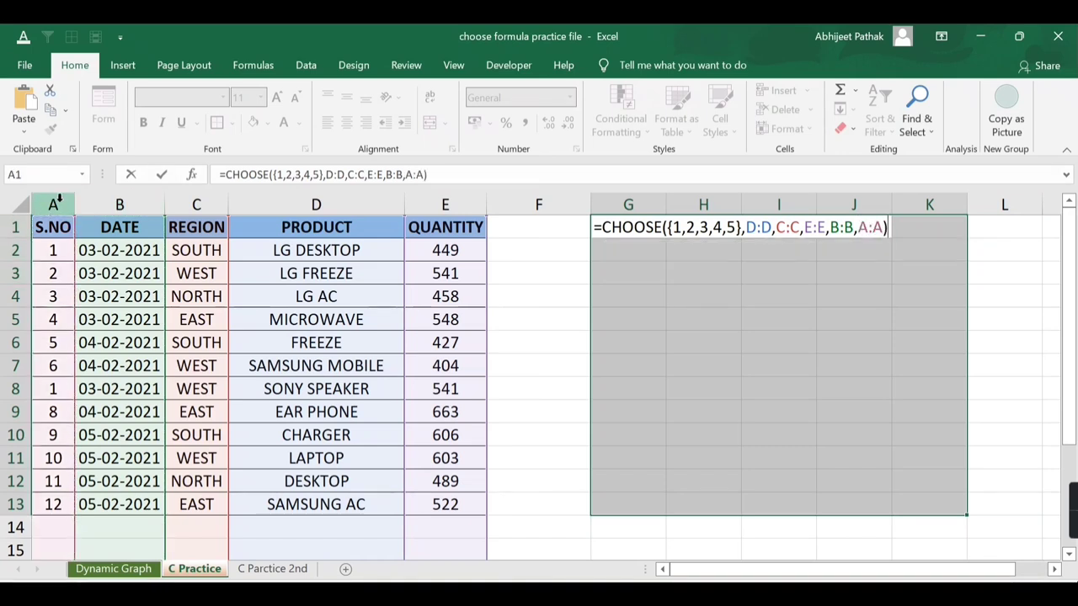
key(ctrl+shift+Return)
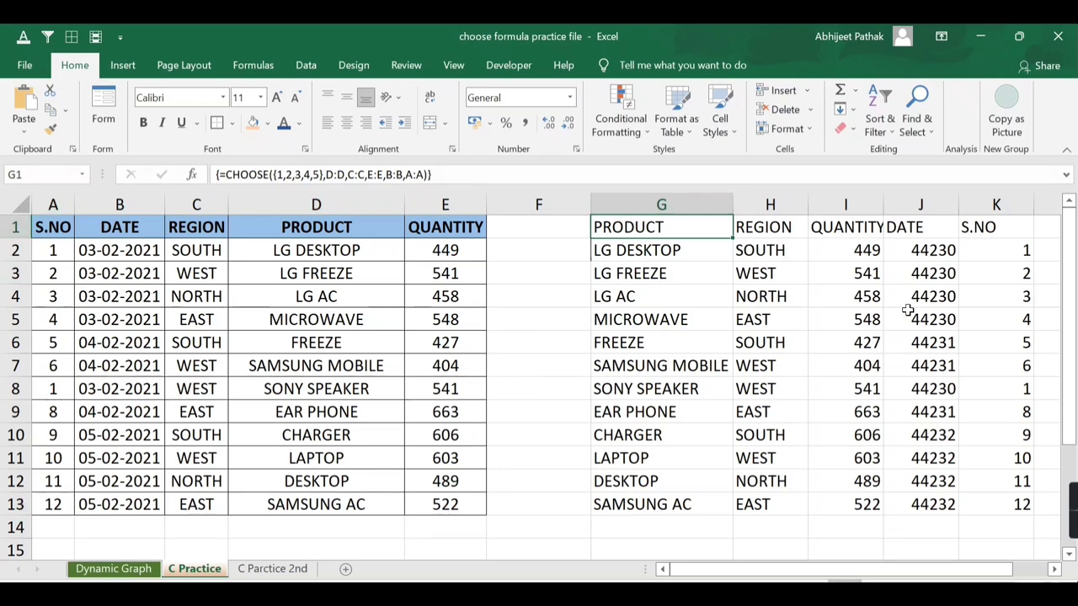
click(663, 281)
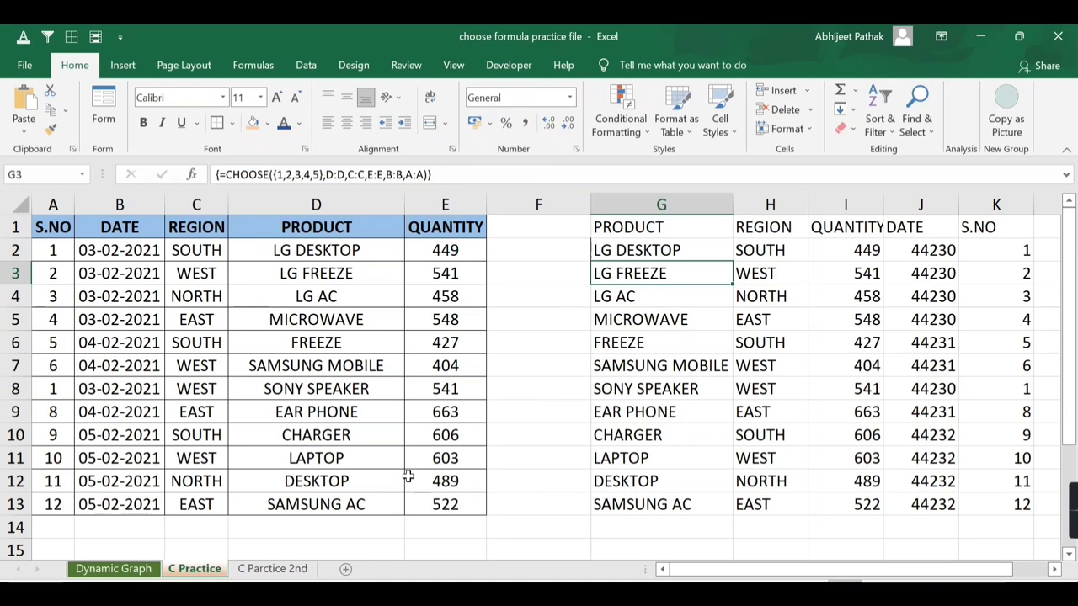
click(291, 569)
mouse_move(102, 228)
mouse_down()
mouse_move(572, 357)
mouse_move(599, 497)
mouse_up()
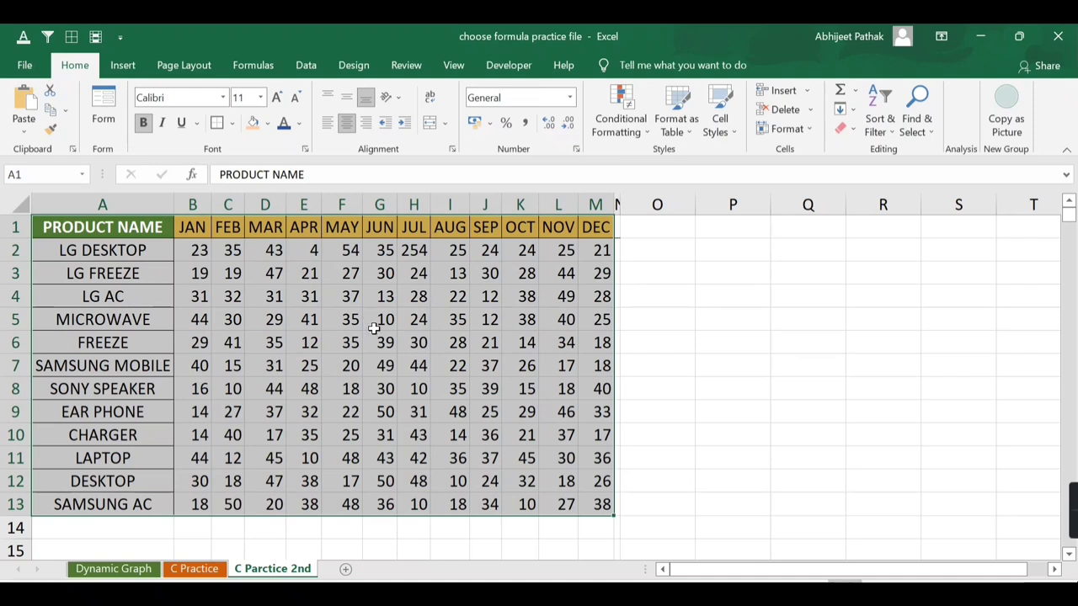
click(375, 299)
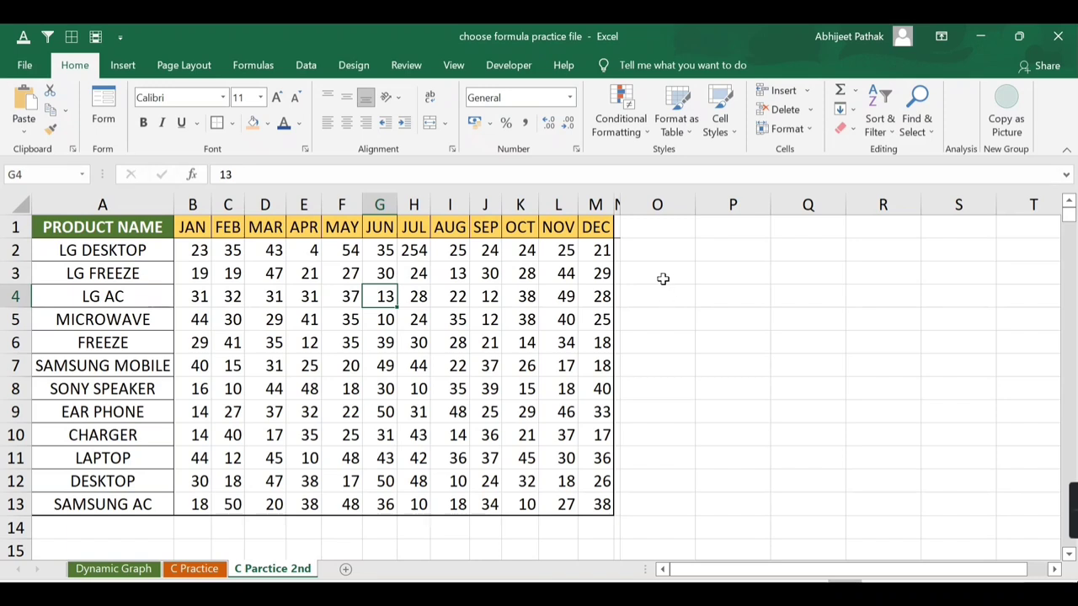
click(664, 275)
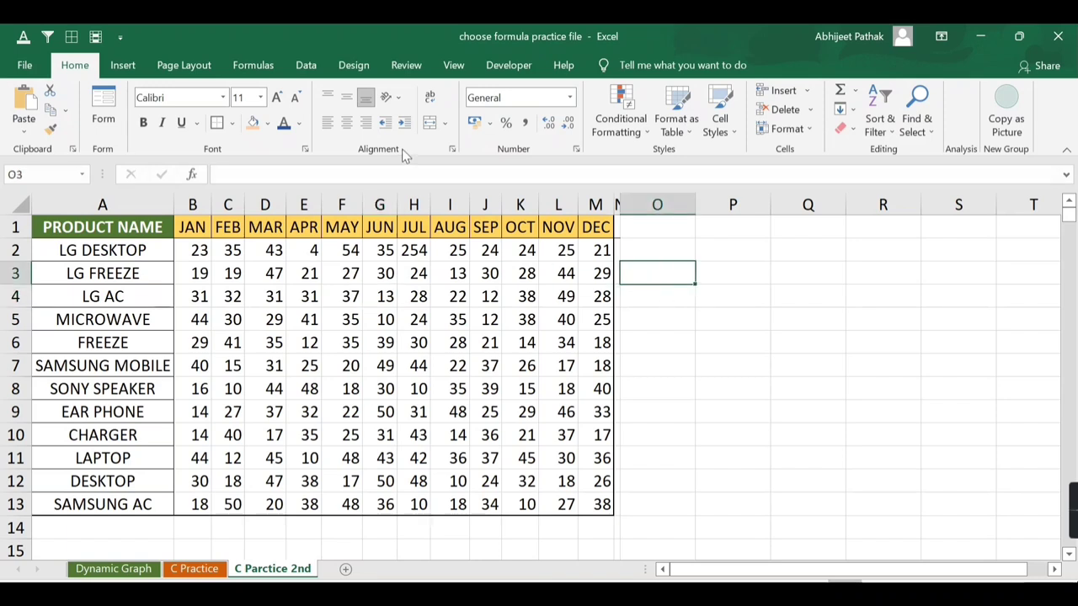
drag(122, 226, 144, 522)
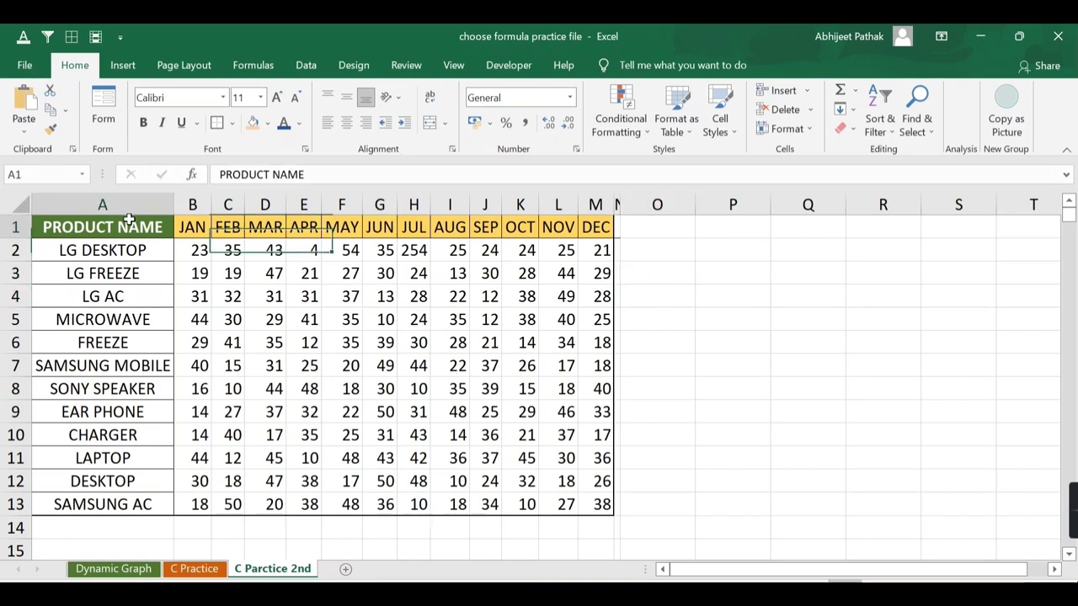
click(192, 204)
click(227, 204)
click(263, 203)
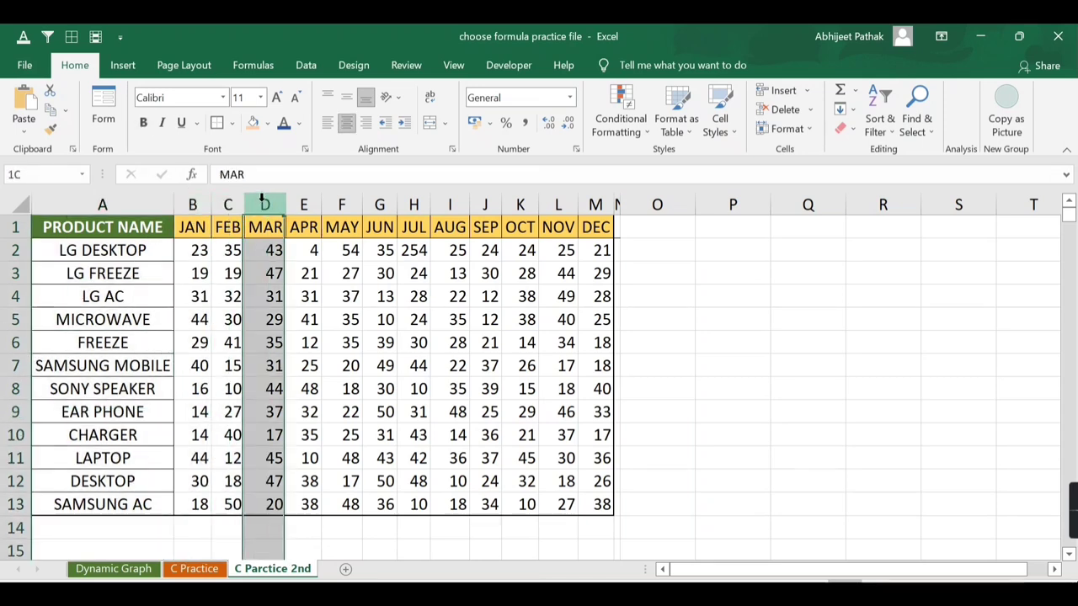
click(192, 204)
click(595, 204)
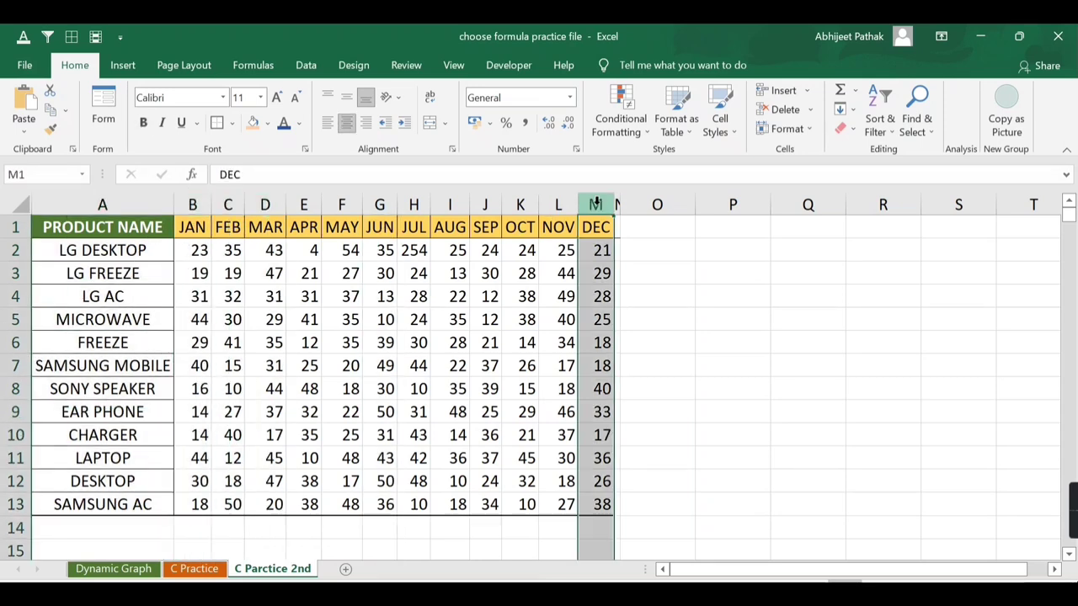
drag(192, 227, 595, 227)
Copy the product names A1:A13 into column O and autofit its width
click(675, 232)
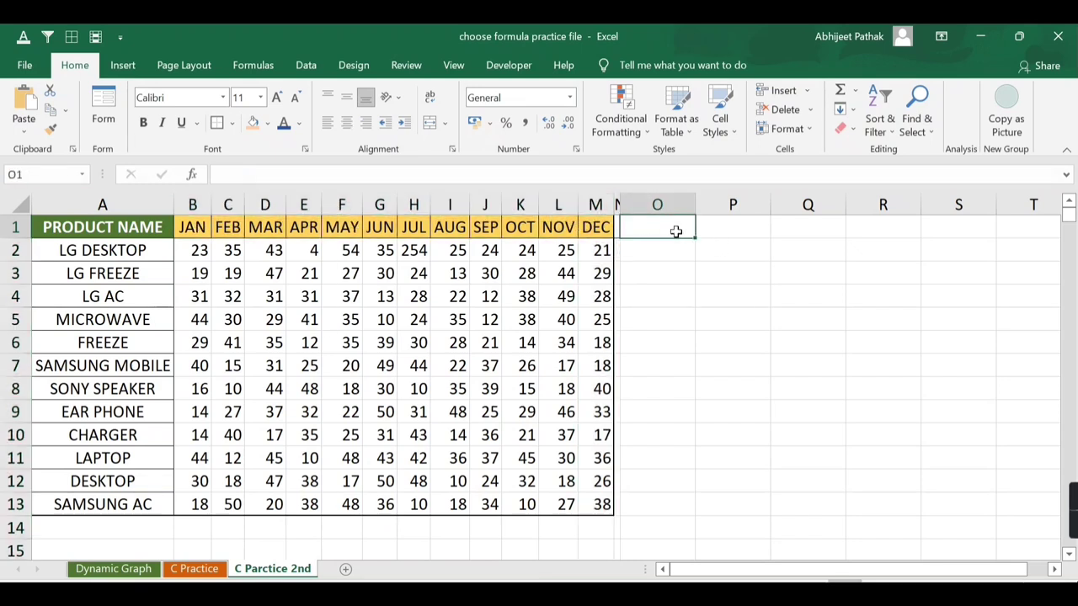
drag(102, 227, 125, 503)
key(ctrl+c)
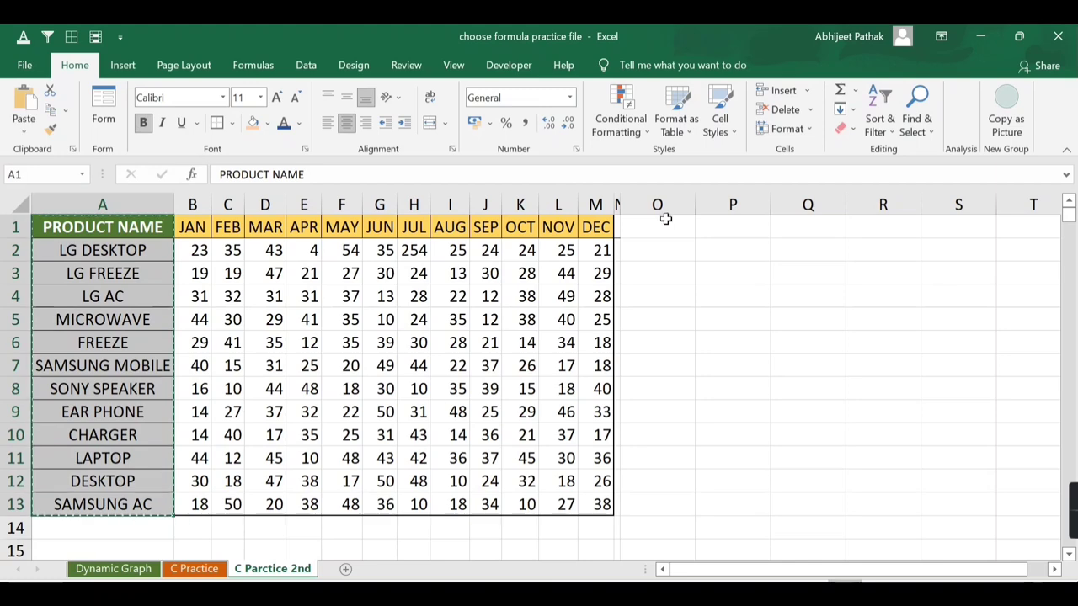
click(666, 221)
key(ctrl+v)
double_click(696, 205)
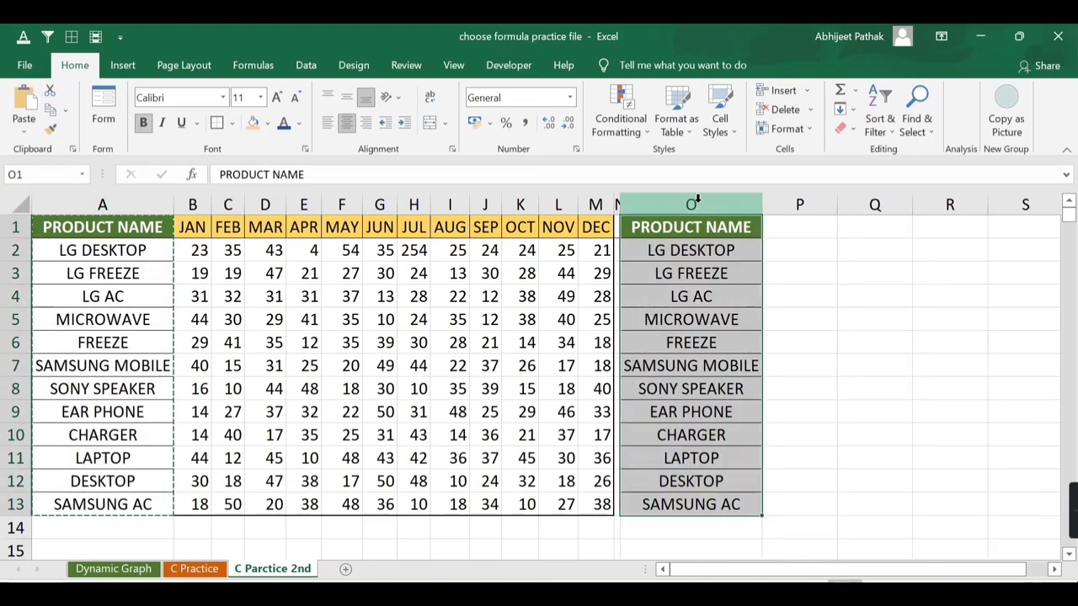
Enter the label 'Selct>>' in R3 and selector value 3 in S3
click(779, 228)
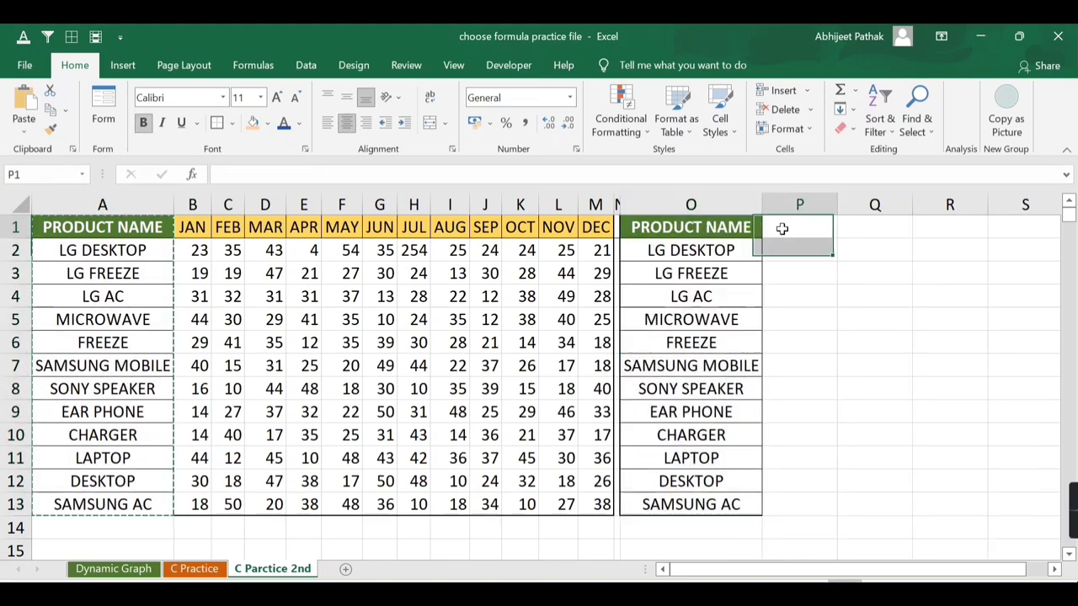
click(933, 278)
text(Se)
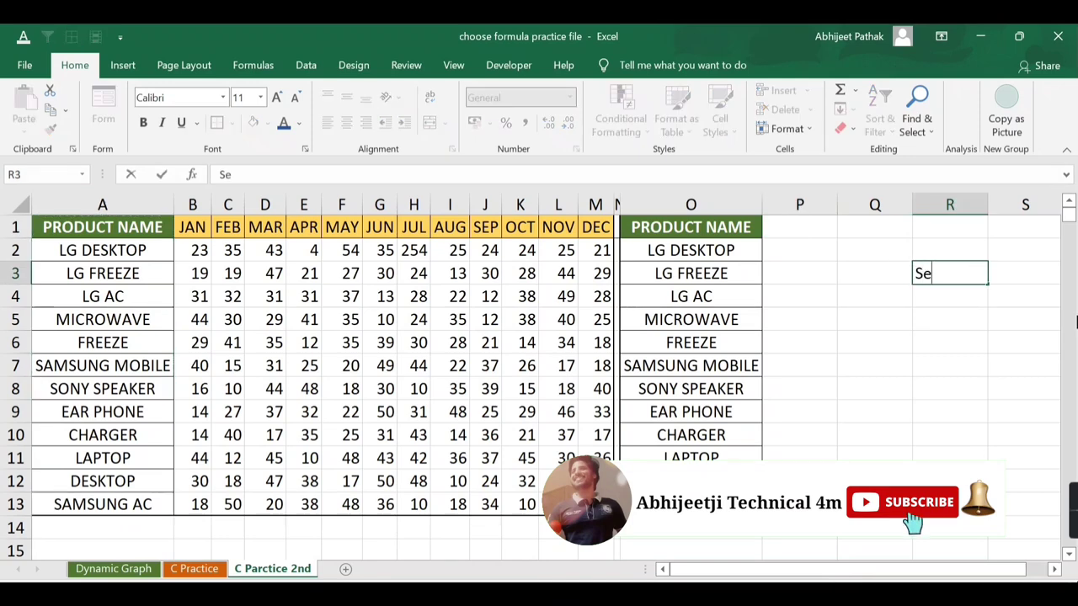
text(lct>>)
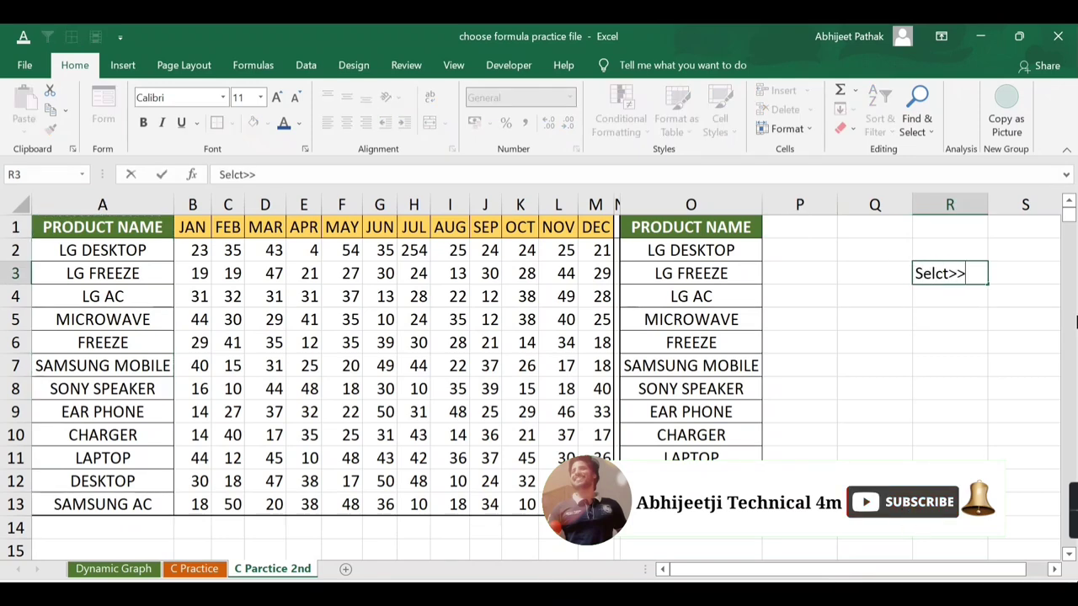
key(Tab)
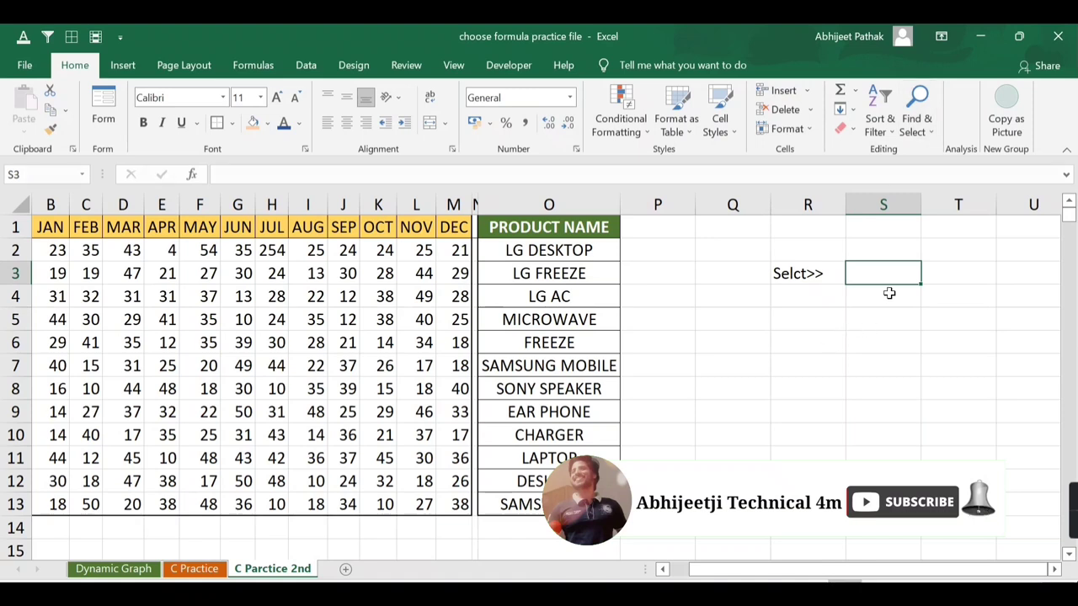
text(12)
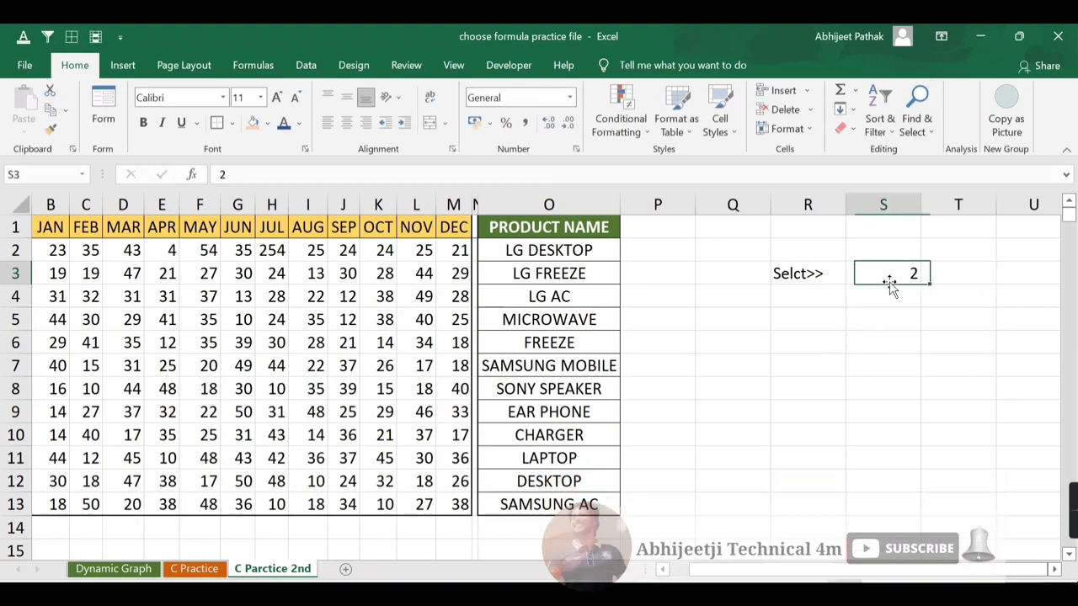
text(3)
key(ctrl+Return)
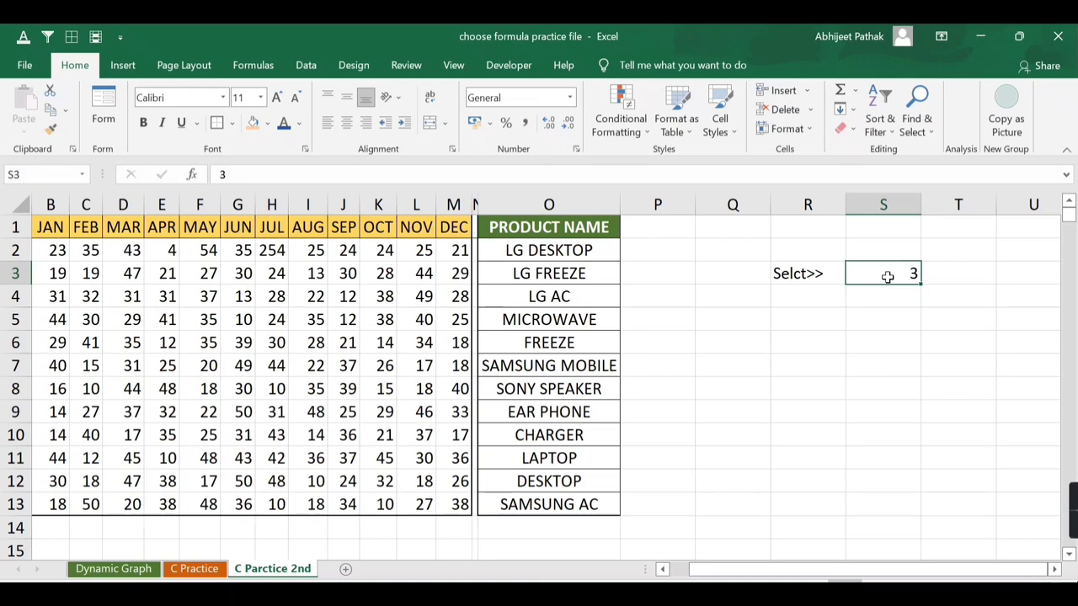
click(653, 228)
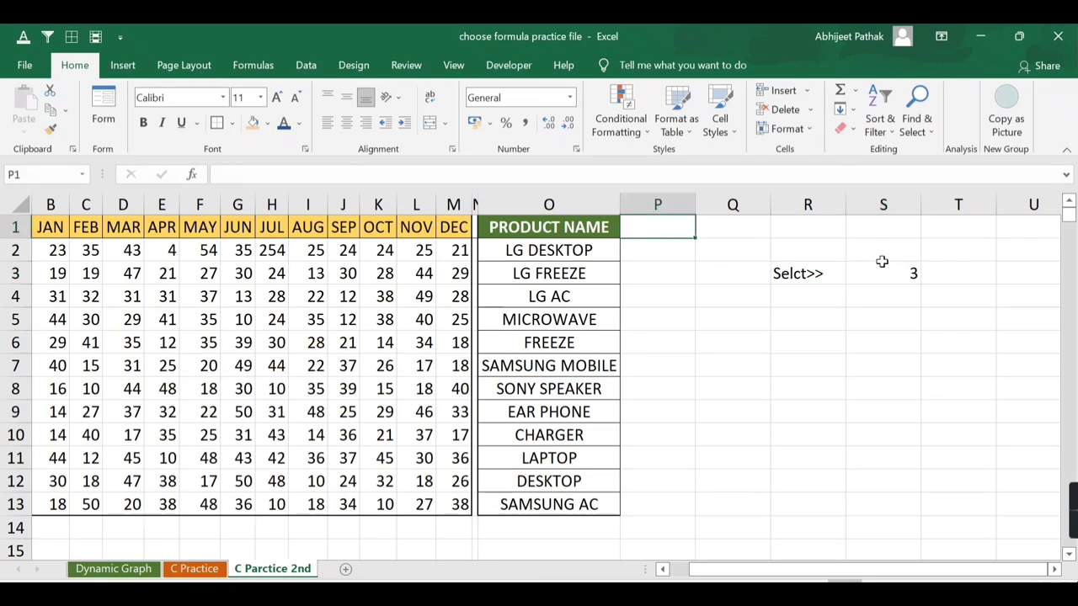
Start a CHOOSE formula in P1 using selector cell S3 as the index
text(=cho)
key(Tab)
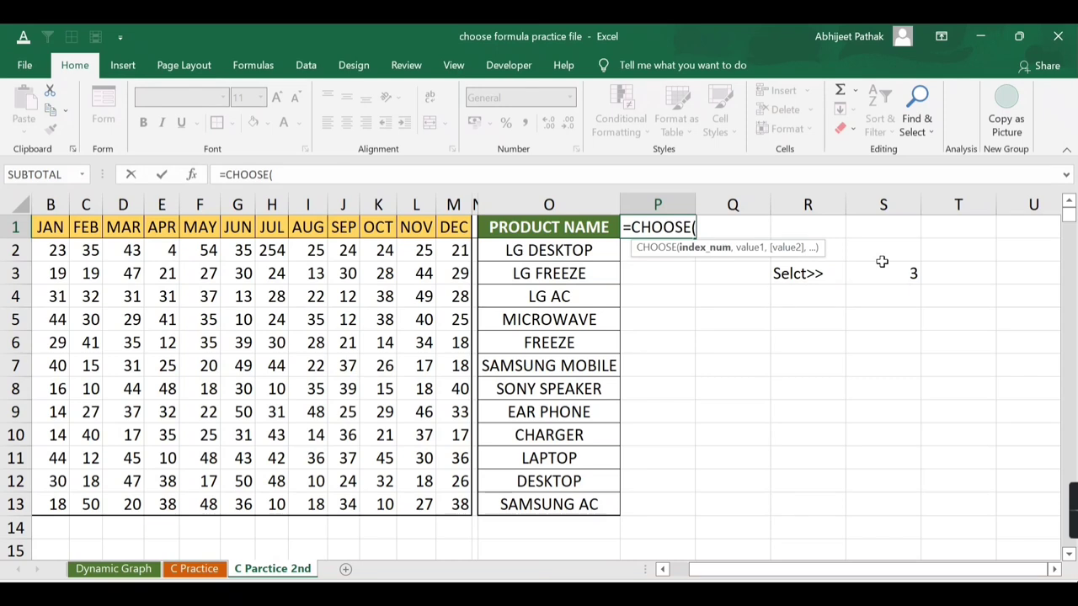
key(Right)
key(Right)
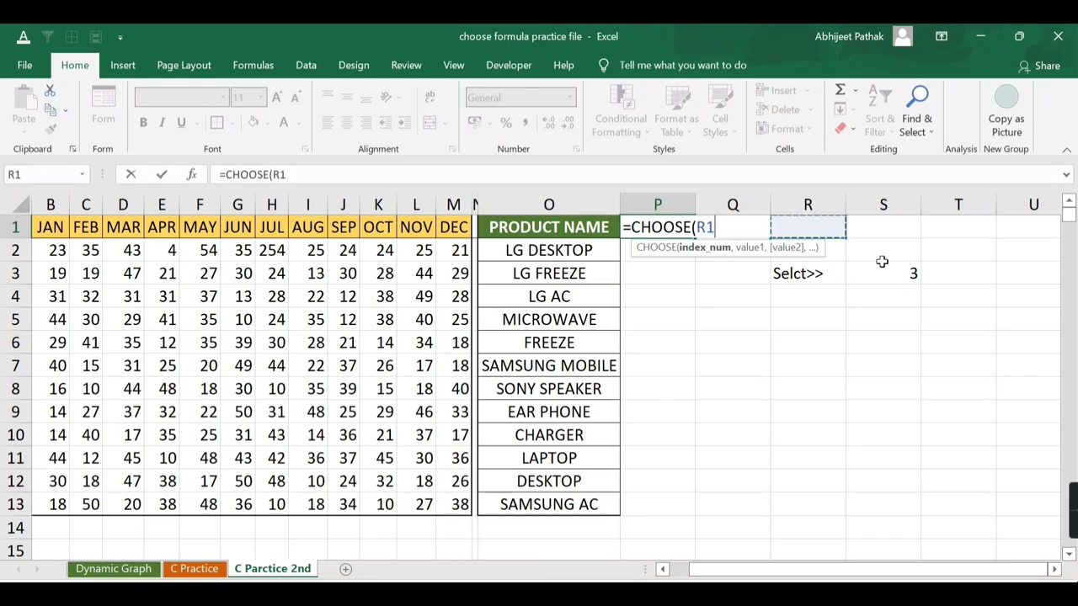
key(Right)
key(Down)
key(Down)
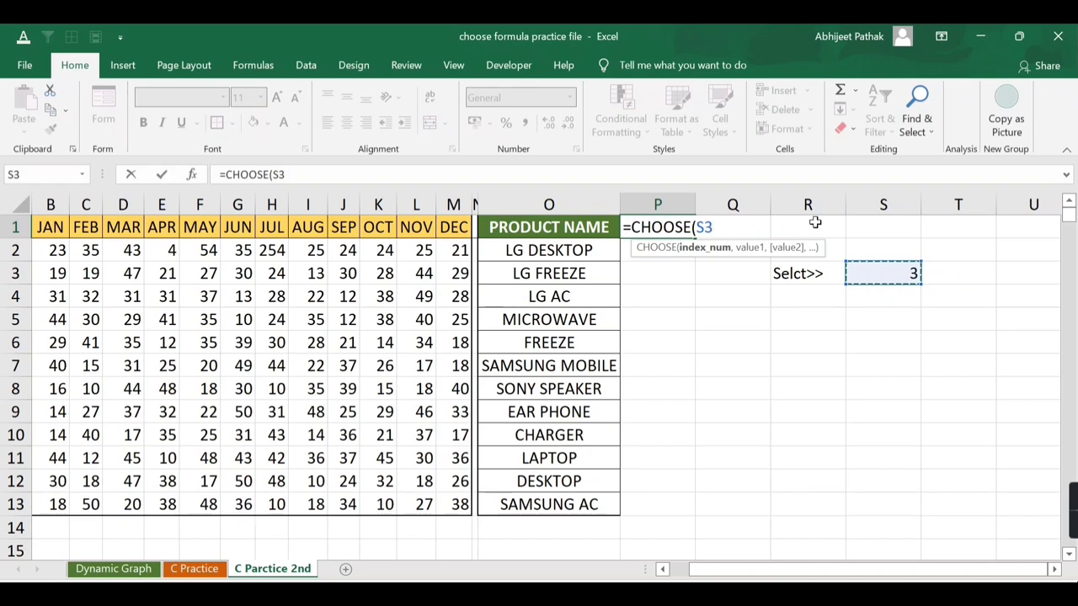
text(,)
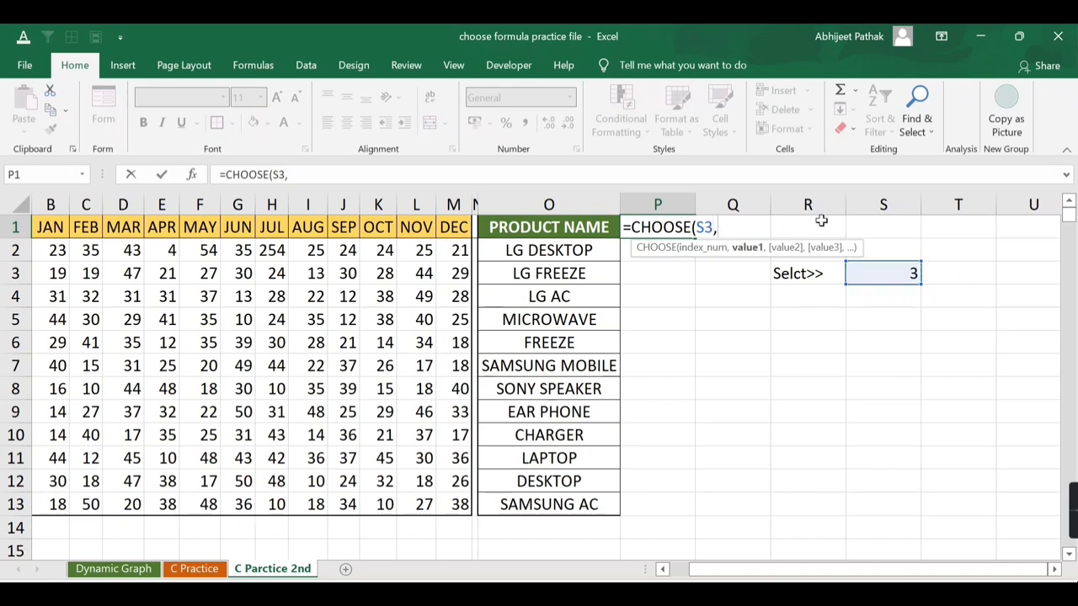
key(Left)
key(Left)
key(Left)
key(Left)
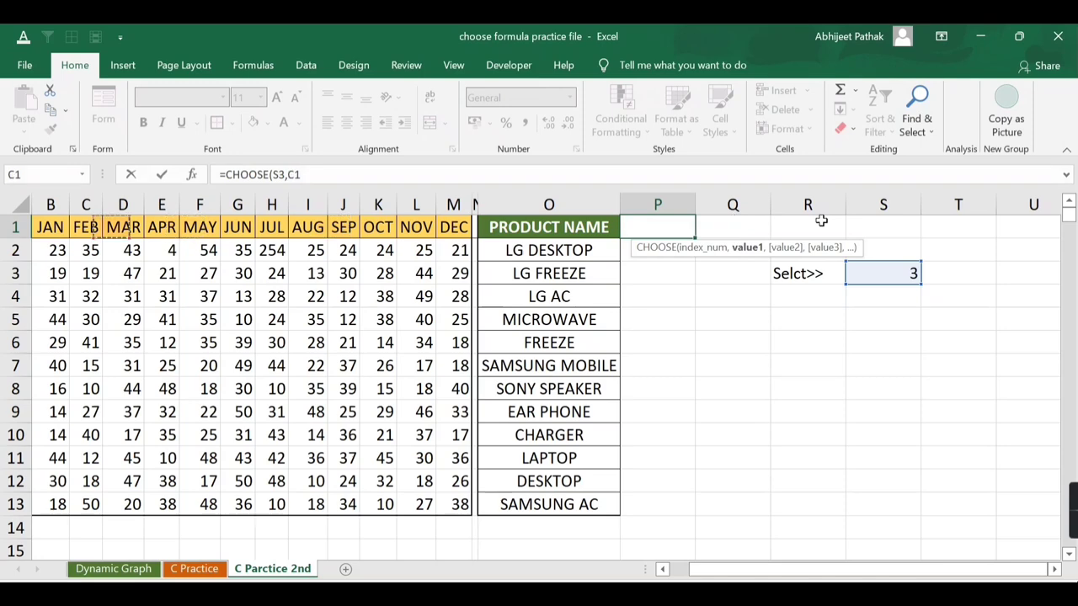
Add the month headers B1 through M1 and enter the formula, so P1 shows MAR
key(Left)
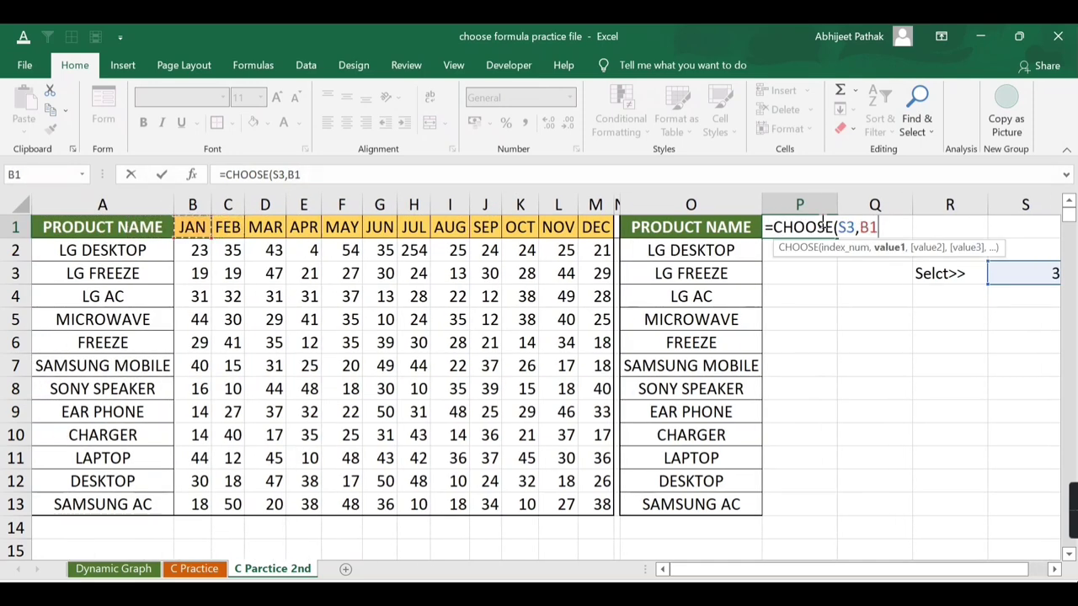
text(,)
key(Left)
key(Left)
key(Left)
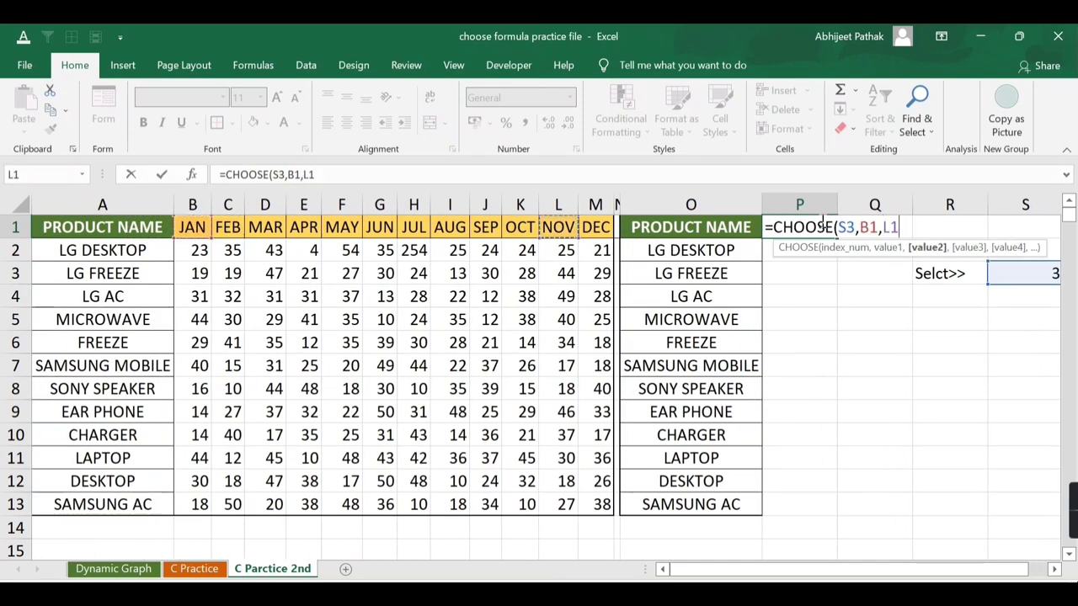
key(Left)
key(Left)
key(Left)
key(Left)
key(Left)
key(Left)
key(comma)
key(Left)
key(Left)
key(Left)
key(comma)
key(Left)
key(Left)
key(Left)
key(Left)
key(Left)
key(comma)
key(Left)
key(Left)
key(Left)
key(comma)
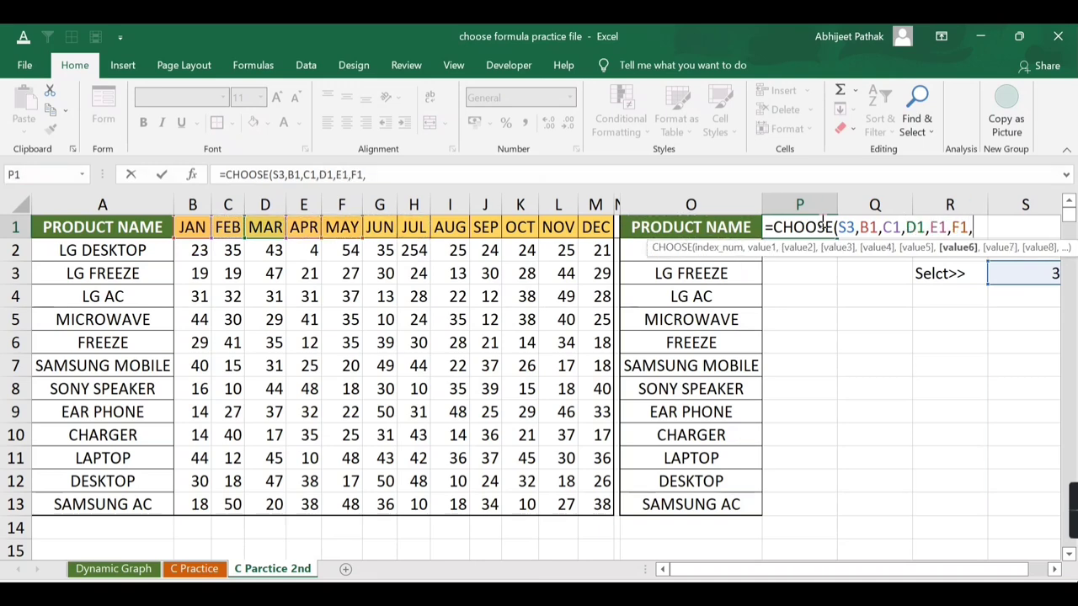
key(Left)
key(Left)
key(Left)
key(comma)
key(Left)
key(Left)
key(Left)
key(Left)
key(comma)
key(Left)
key(Left)
key(Left)
key(comma)
key(Left)
key(Left)
key(Left)
key(comma)
key(Left)
key(Left)
key(Left)
key(Right)
key(Right)
key(comma)
key(Left)
key(Left)
key(Left)
key(comma)
key(Left)
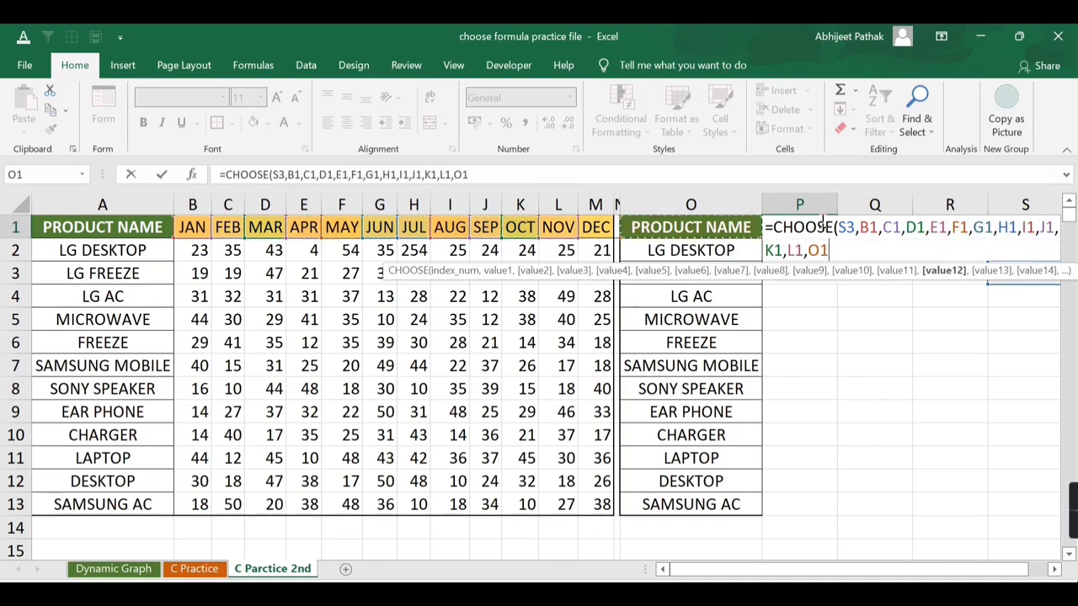
key(Left)
key(Left)
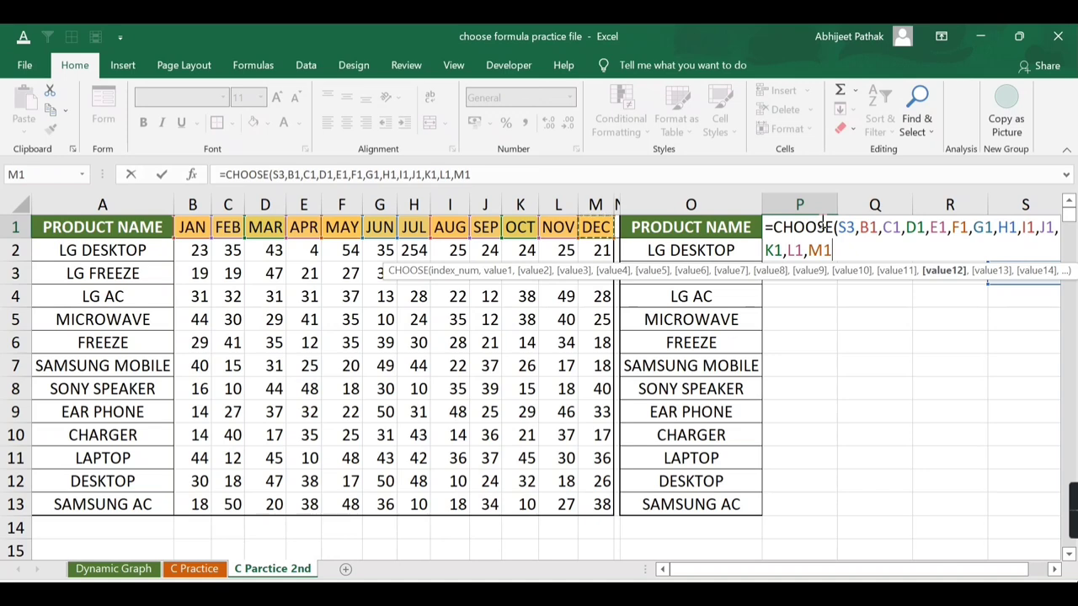
text())
key(ctrl+Return)
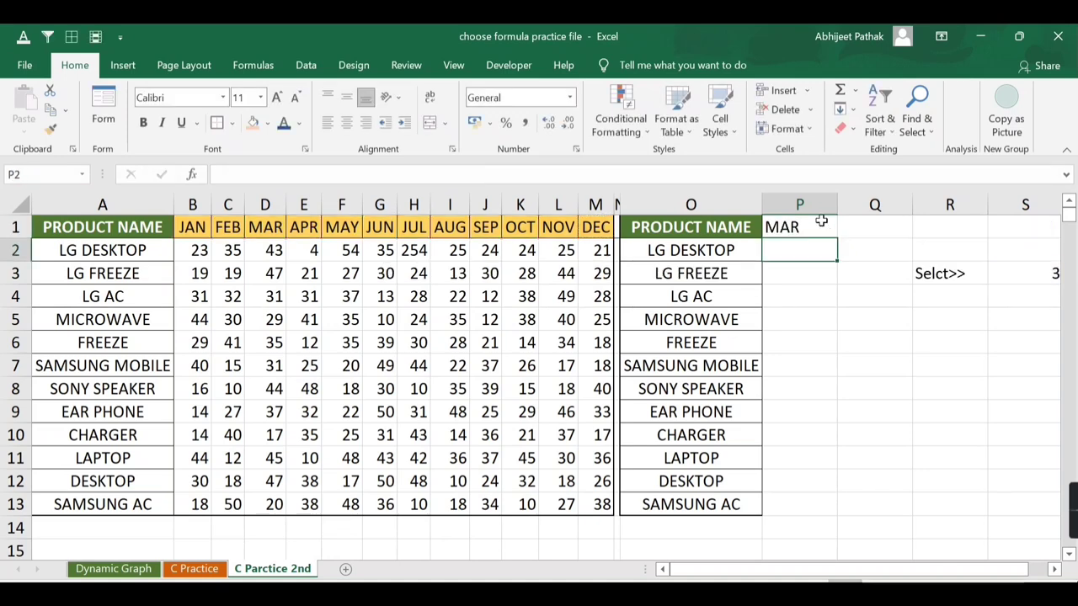
Change selector S3 to 5, then 6, so P1 shows MAY and then JUN
click(1019, 273)
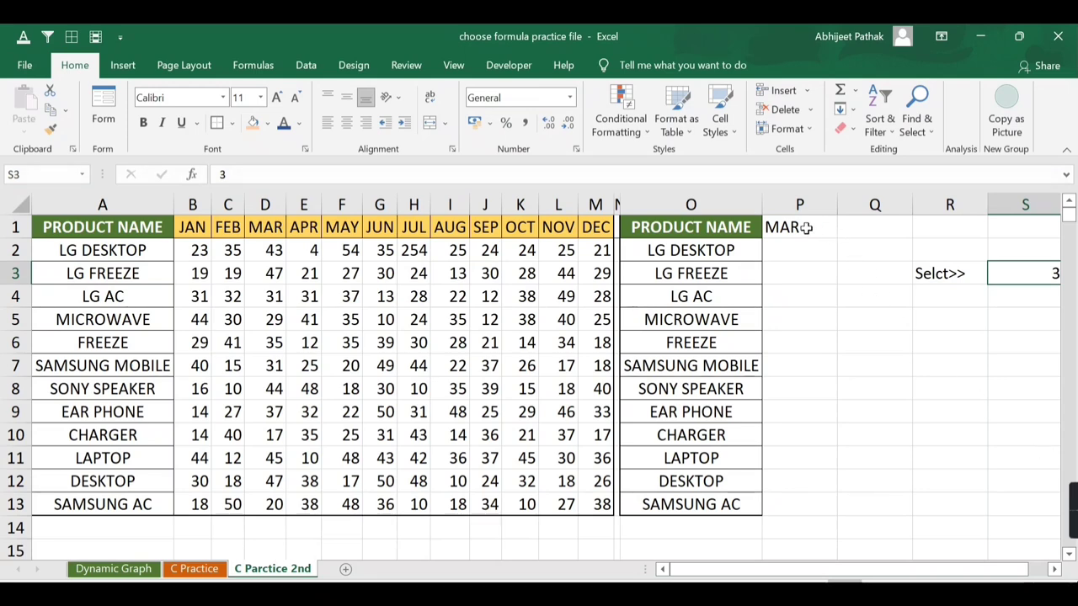
click(804, 229)
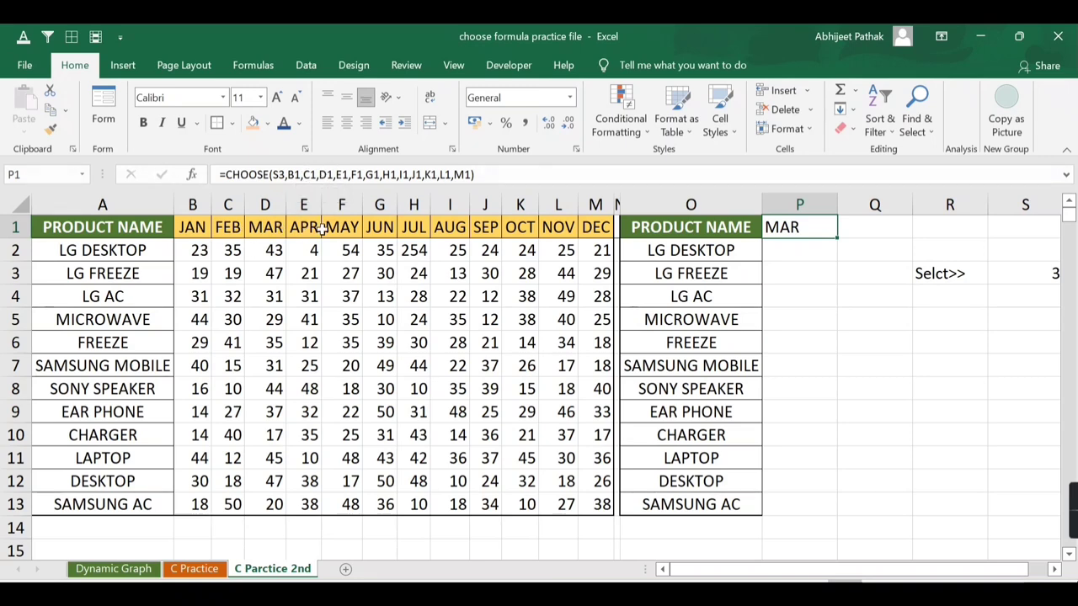
key(Right)
key(Right)
key(Down)
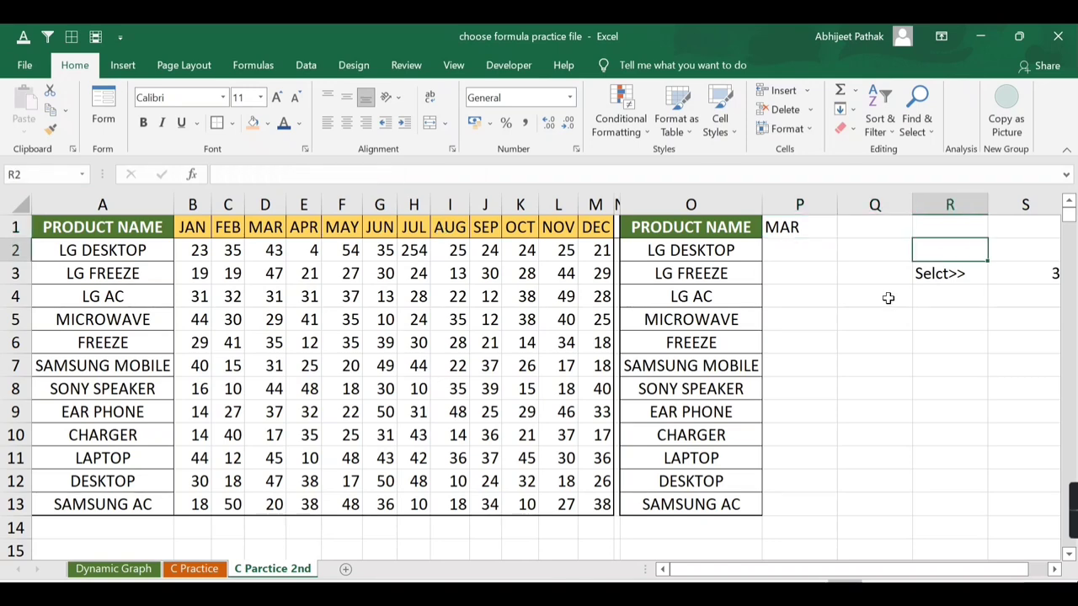
key(Down)
key(Right)
text(5)
key(ctrl+Return)
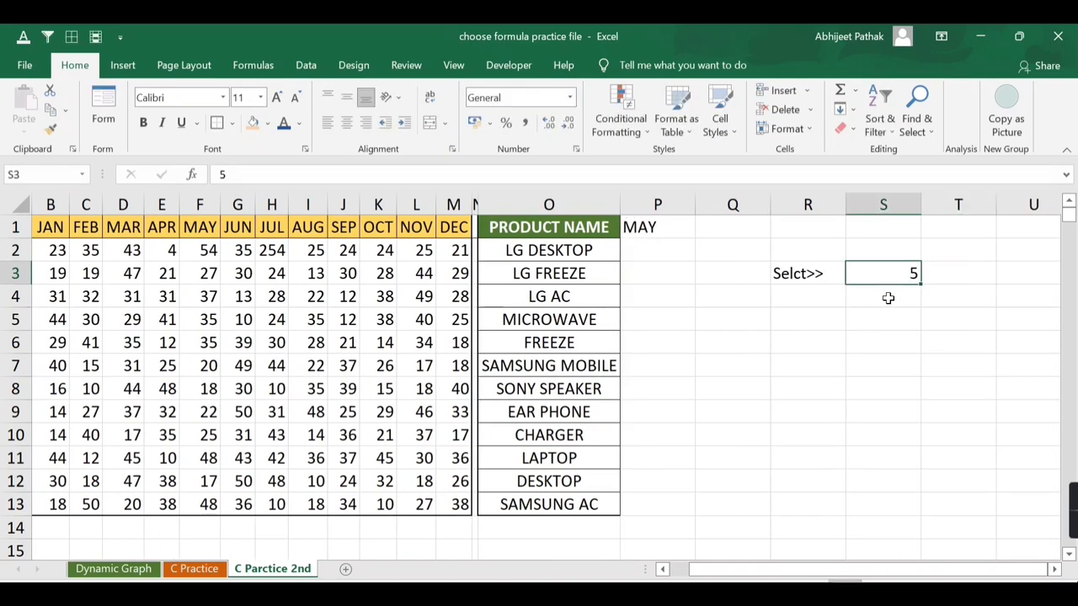
text(6)
key(ctrl+Return)
Move to cell P2 to begin the monthly values formula
key(Left)
key(Left)
key(Up)
key(Left)
key(Left)
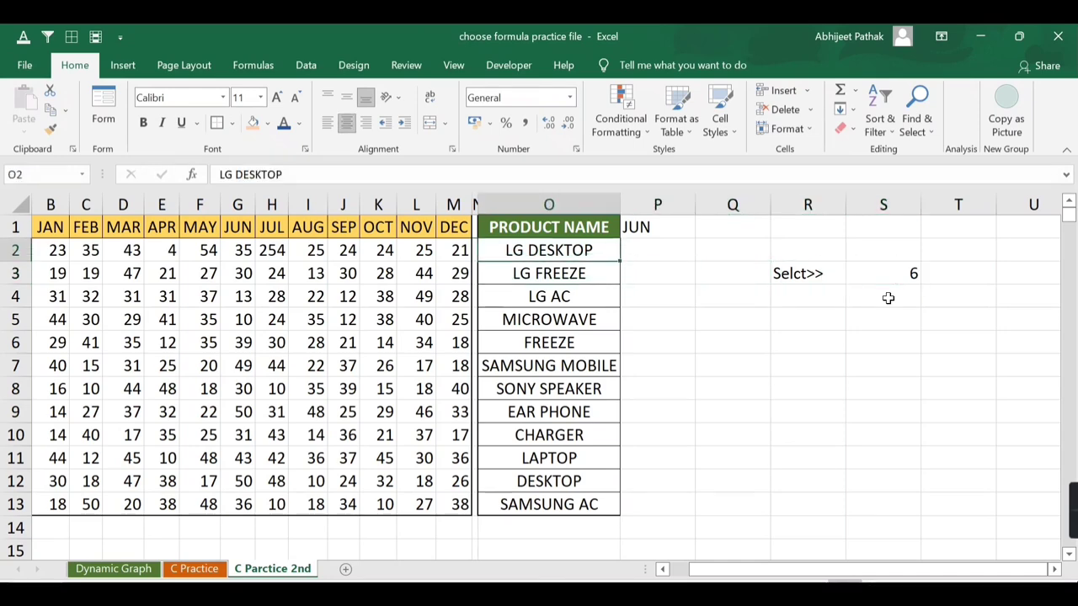
key(Right)
Start a CHOOSE formula in P2 with S3 as the index and B2 as the first choice
text(=cho)
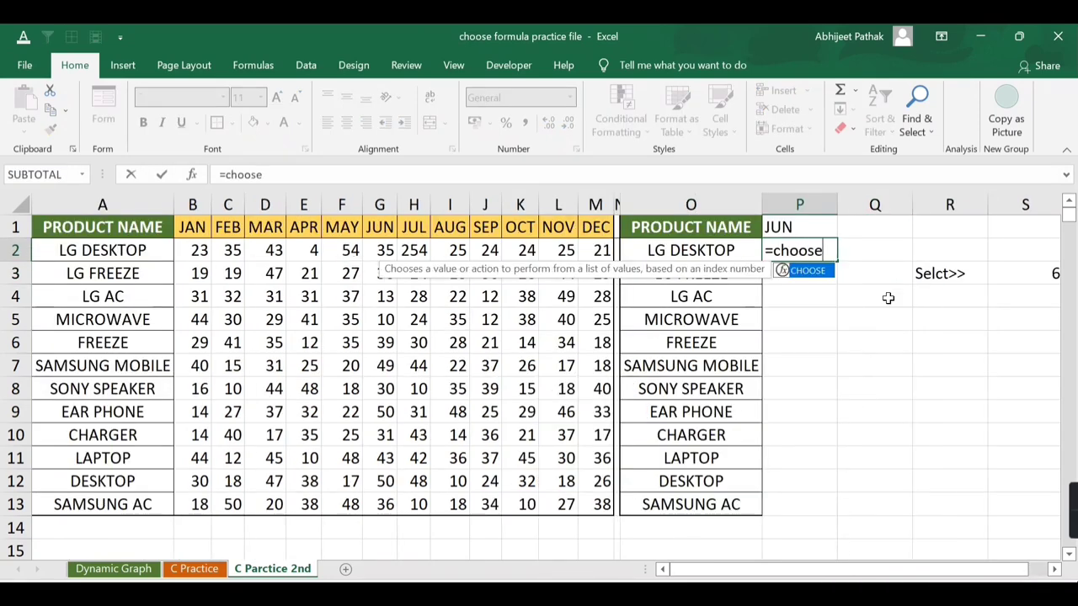
key(Tab)
key(Right)
key(Right)
key(Right)
key(Down)
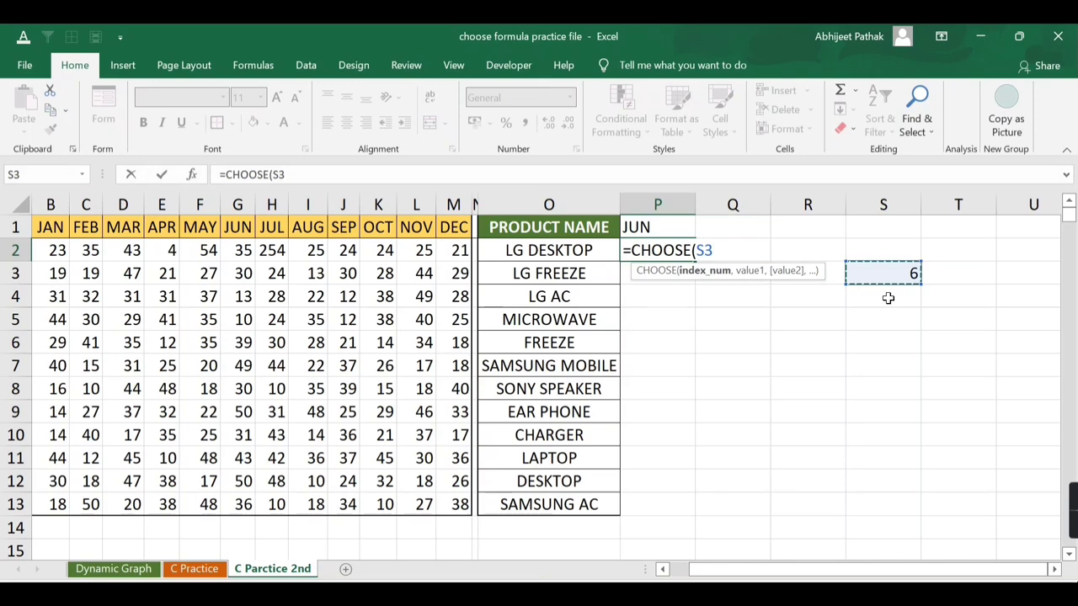
text(,)
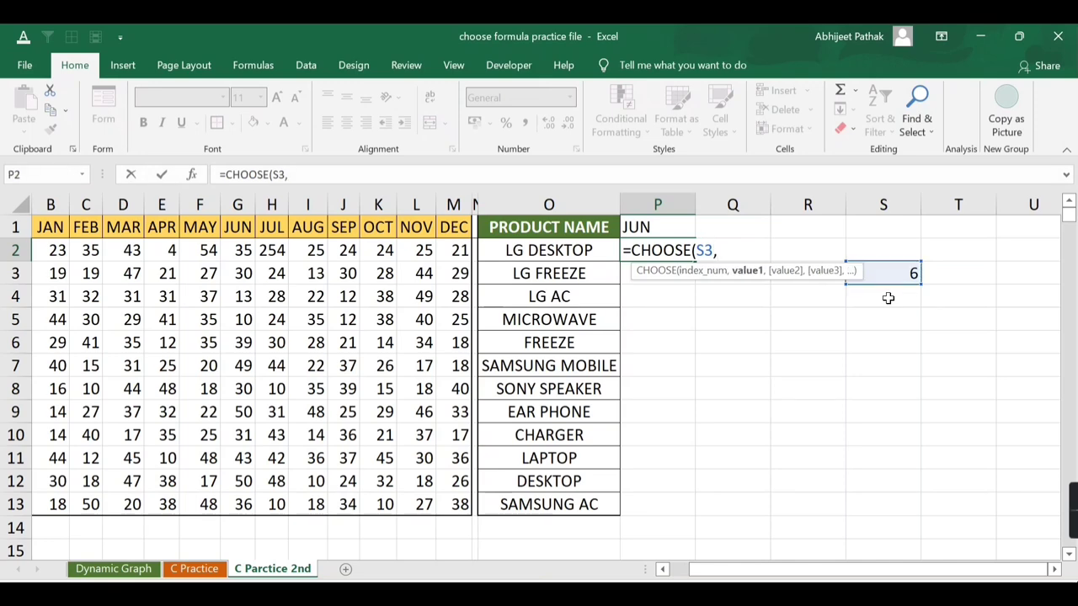
key(Left)
key(Home)
key(Right)
text(,)
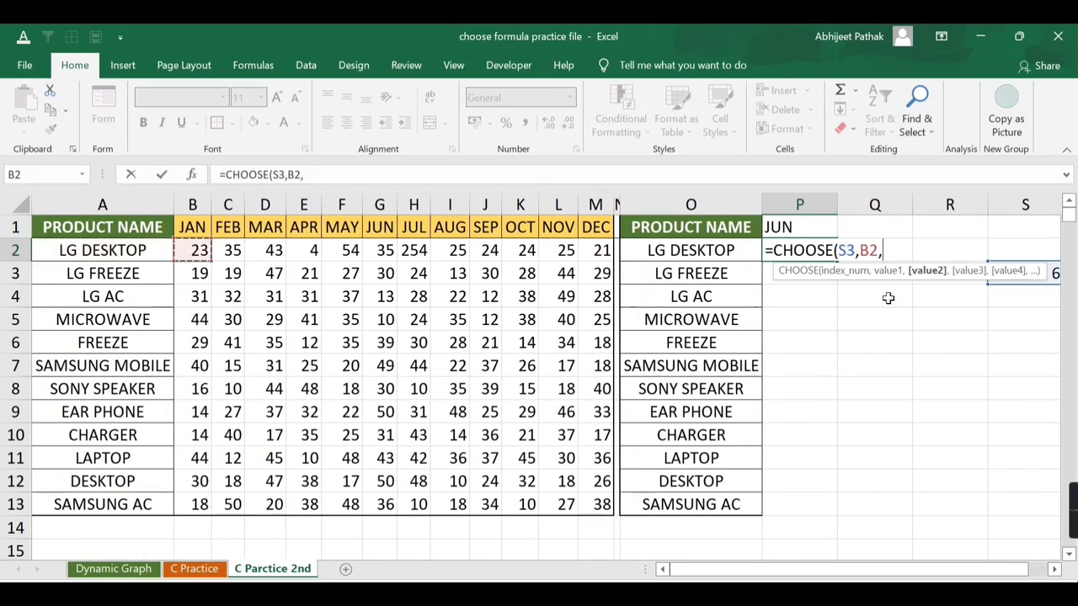
Add C2 through M2 as the remaining choices and enter the formula in P2
key(Left)
key(Left)
key(Left)
key(Left)
key(Left)
key(Left)
key(Left)
key(Left)
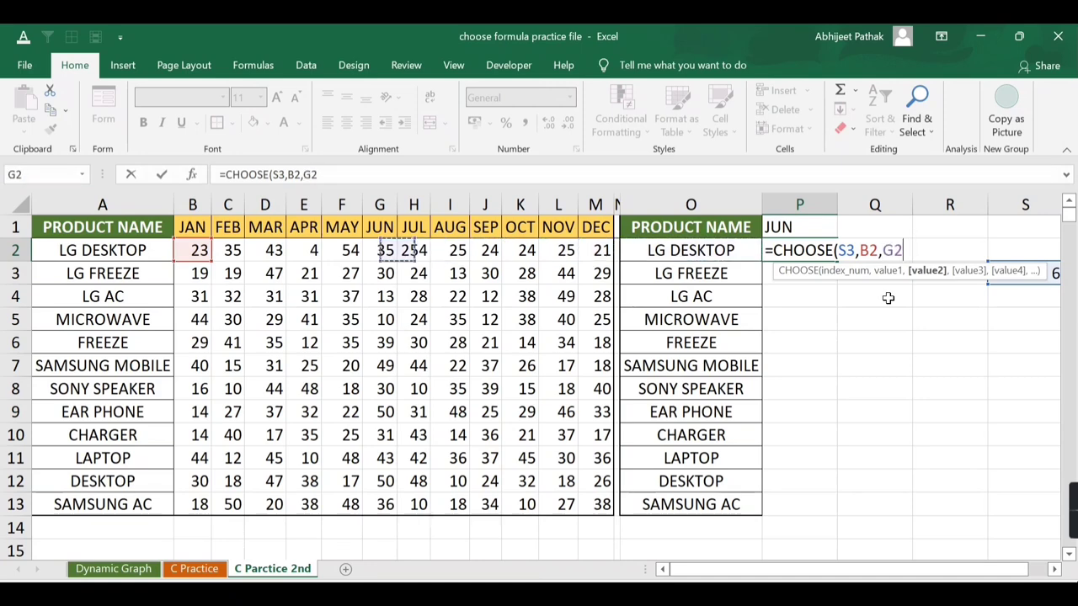
key(Left)
key(Left)
key(Left)
text(,)
key(Left)
key(Left)
key(Left)
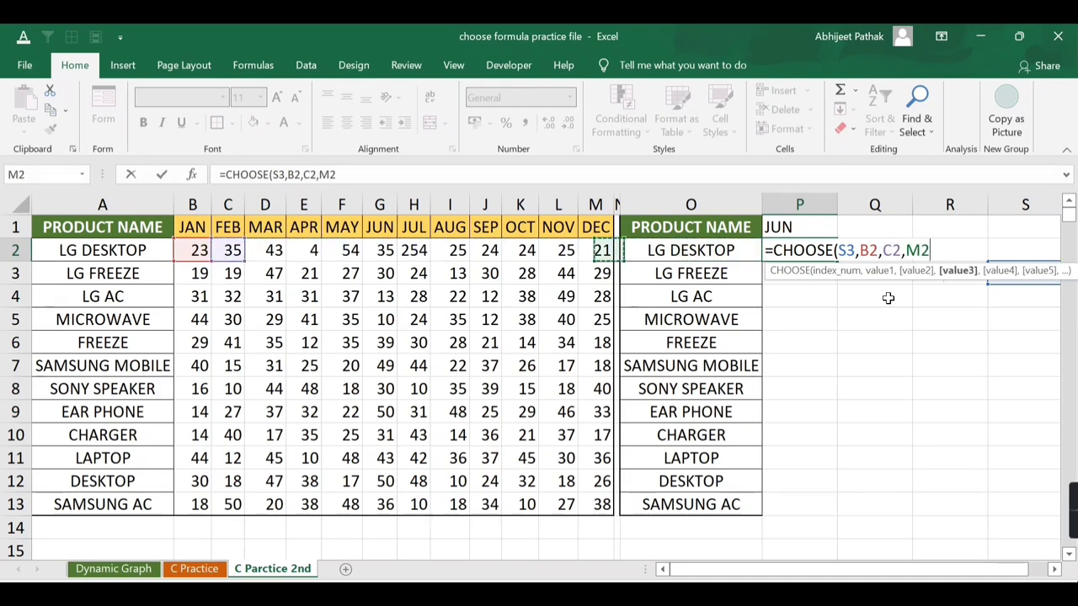
key(Left)
key(Left)
key(Left)
text(,)
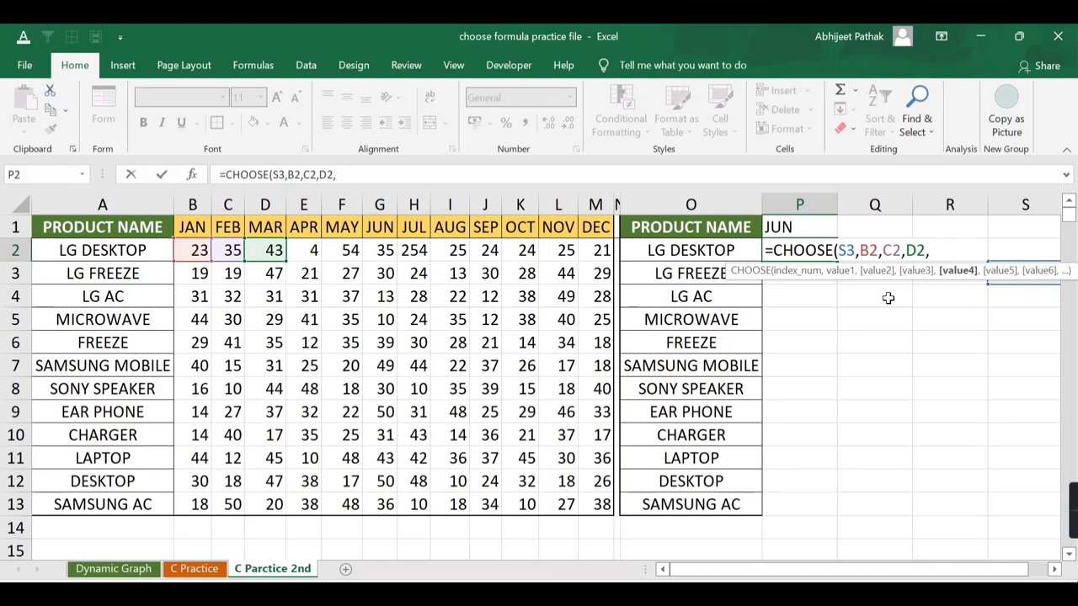
key(Left)
key(Left)
key(Left)
key(Left)
text(,F2)
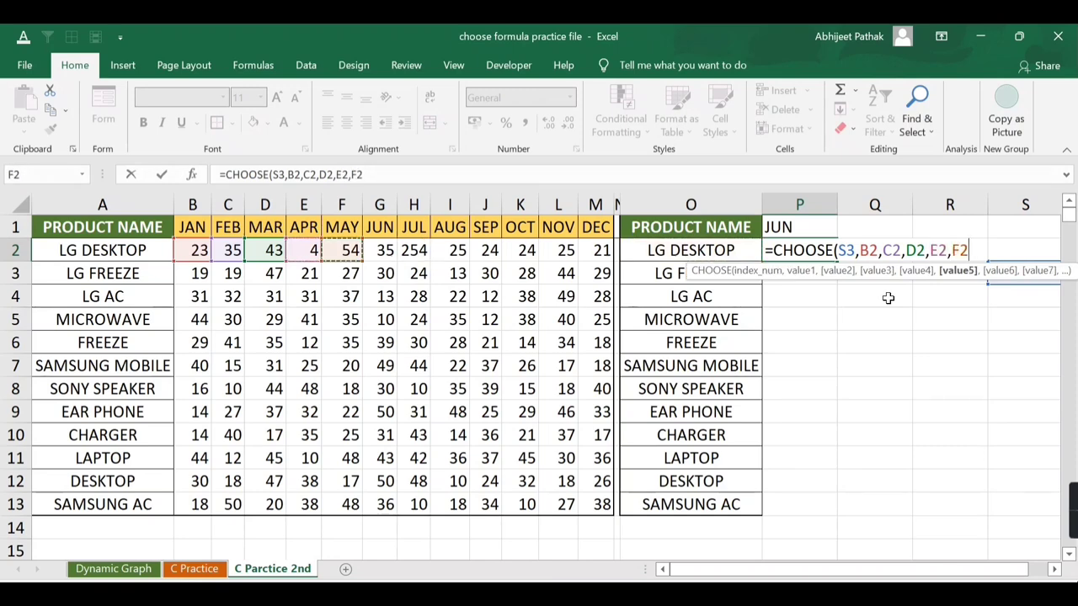
text(,G2,H2,I2,J2,K2,L2,)
key(Left)
key(Left)
key(Left)
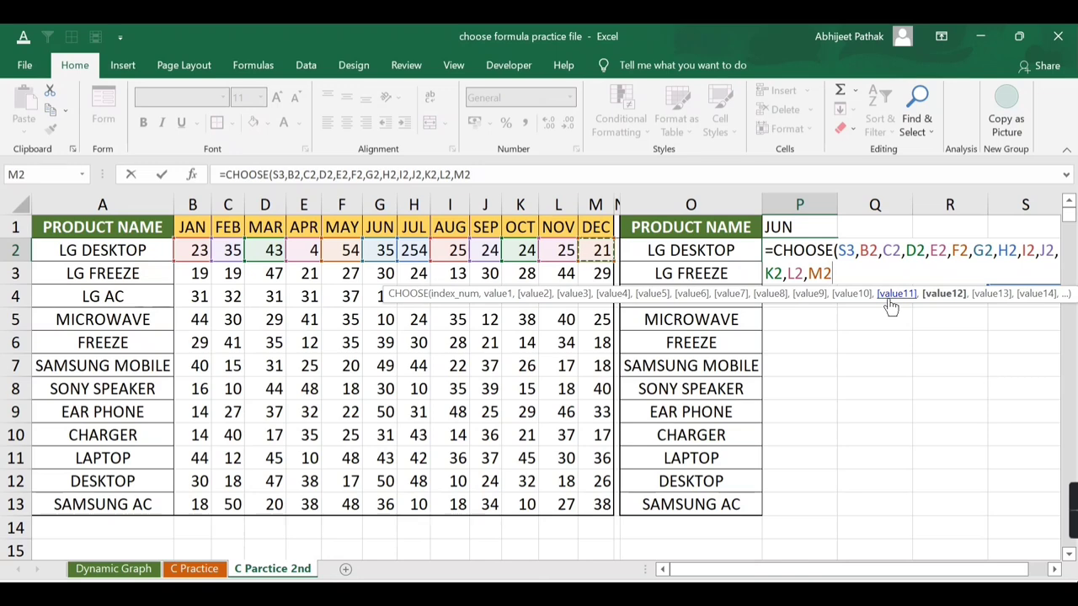
text())
key(Return)
Make S3 absolute ($S$3) in P2's formula and fill it down to P13
key(Up)
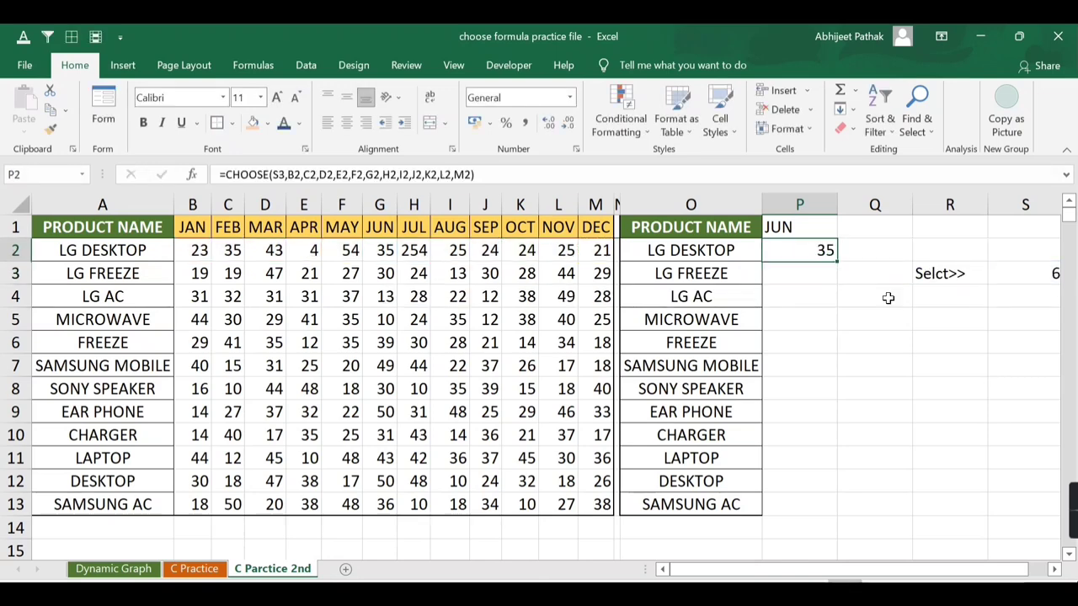
click(273, 174)
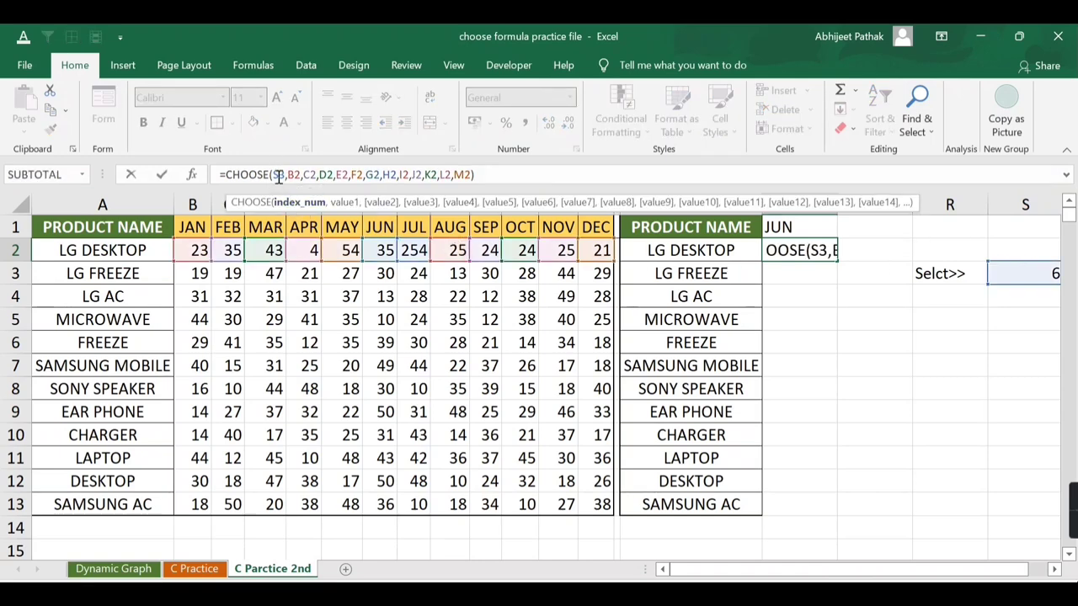
key(F4)
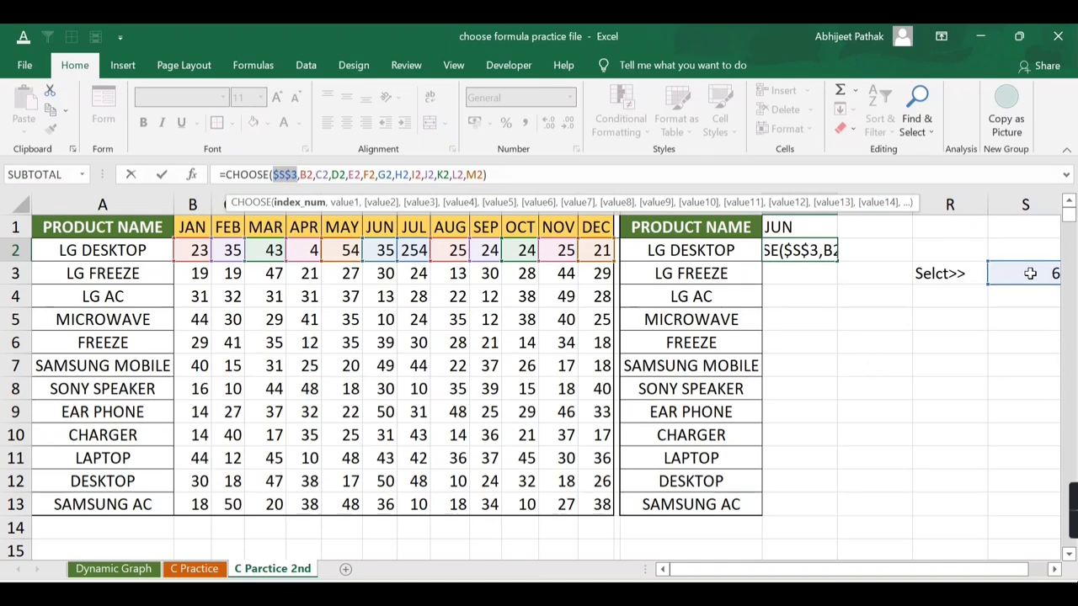
key(Return)
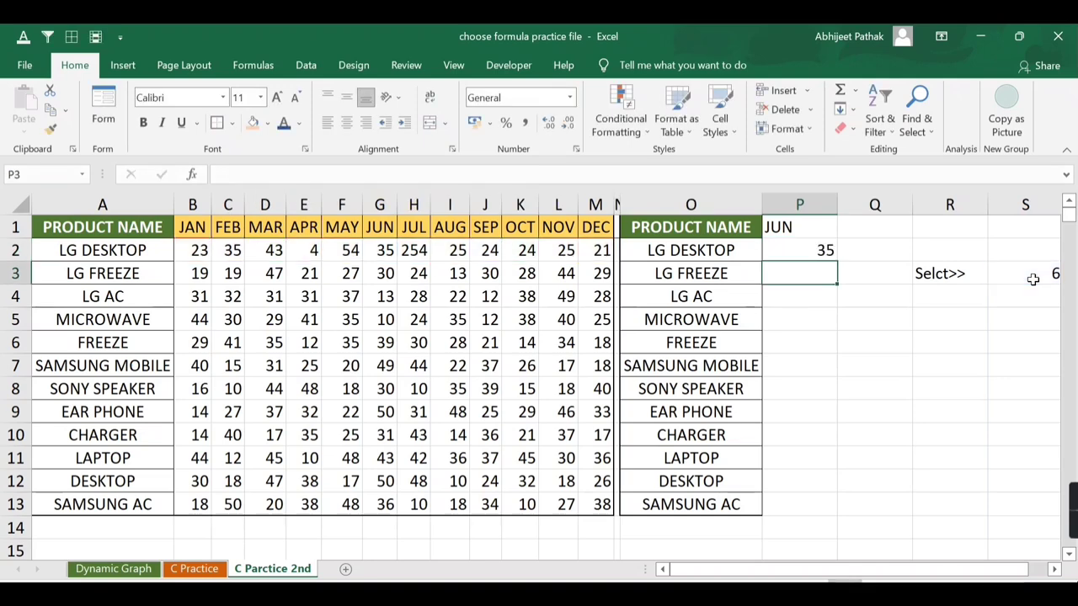
key(Up)
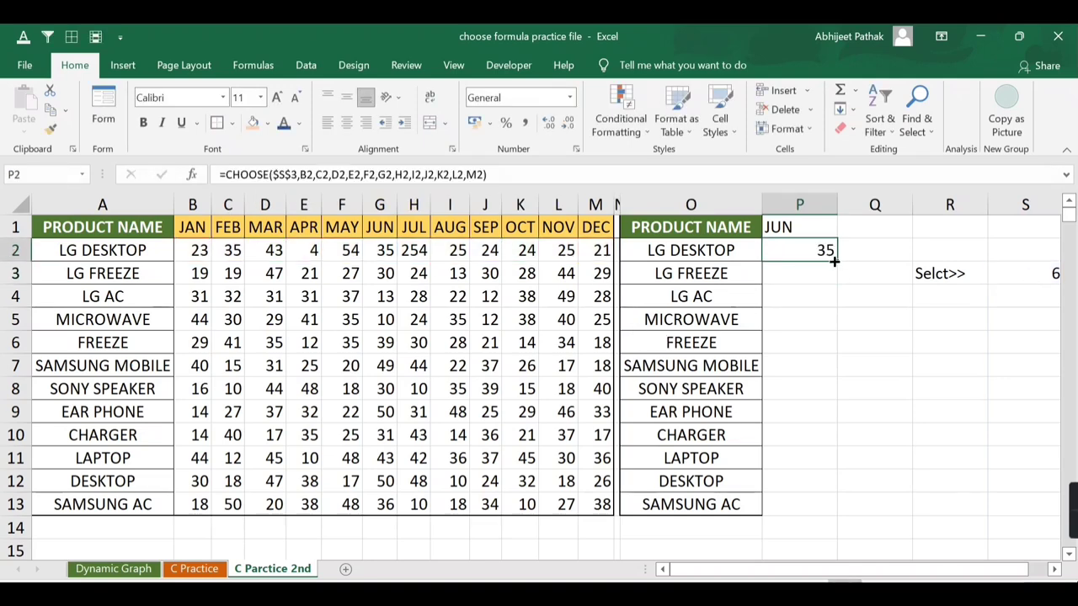
drag(838, 261, 834, 509)
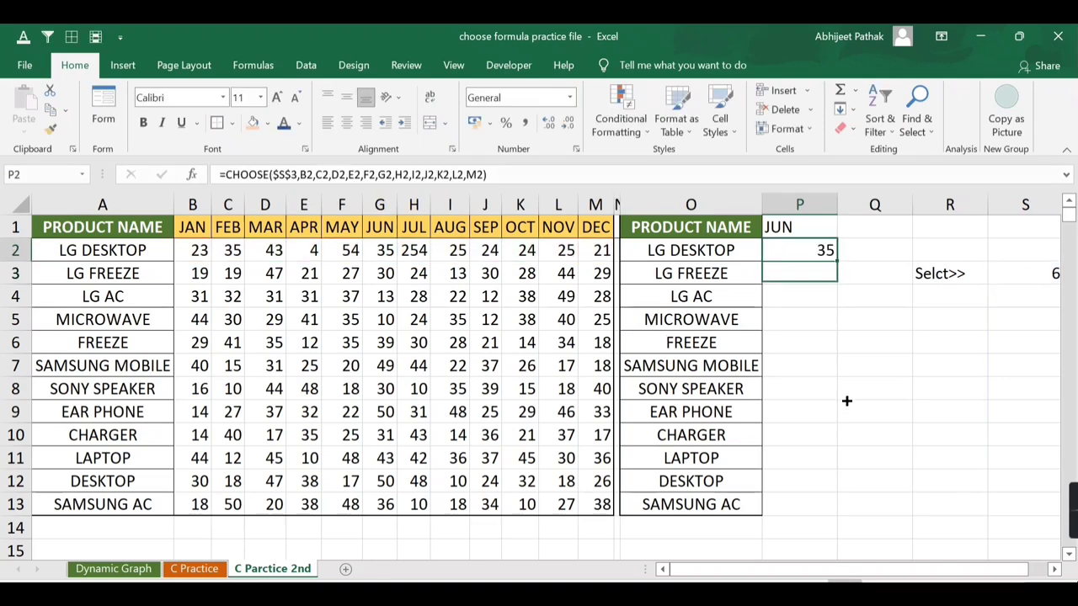
click(800, 257)
Set selector S3 to 2 and check P2 and P13 against the FEB values
click(1032, 275)
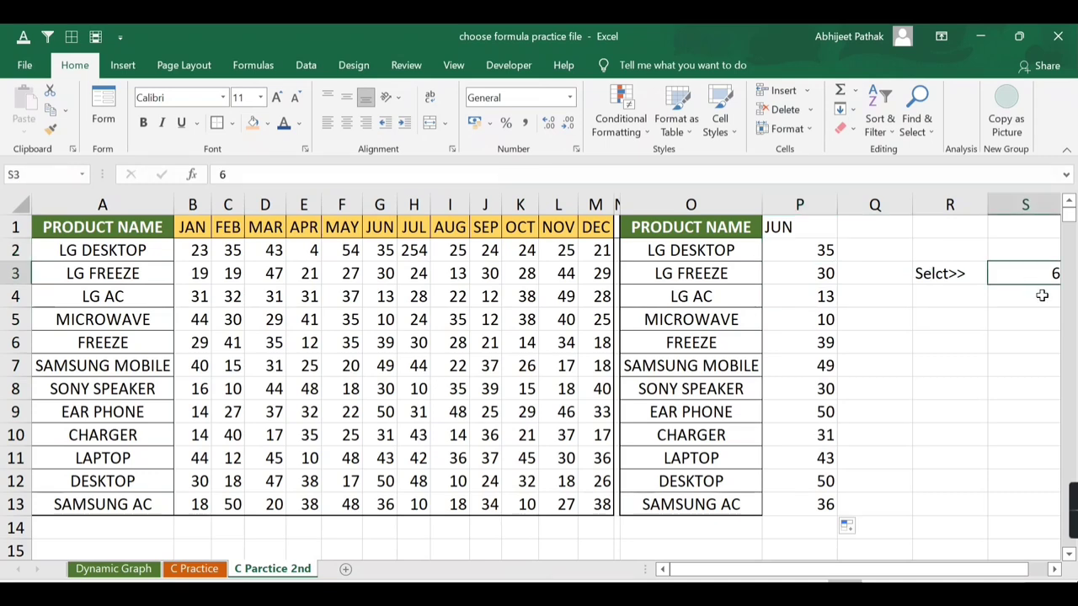
text(2)
key(Left)
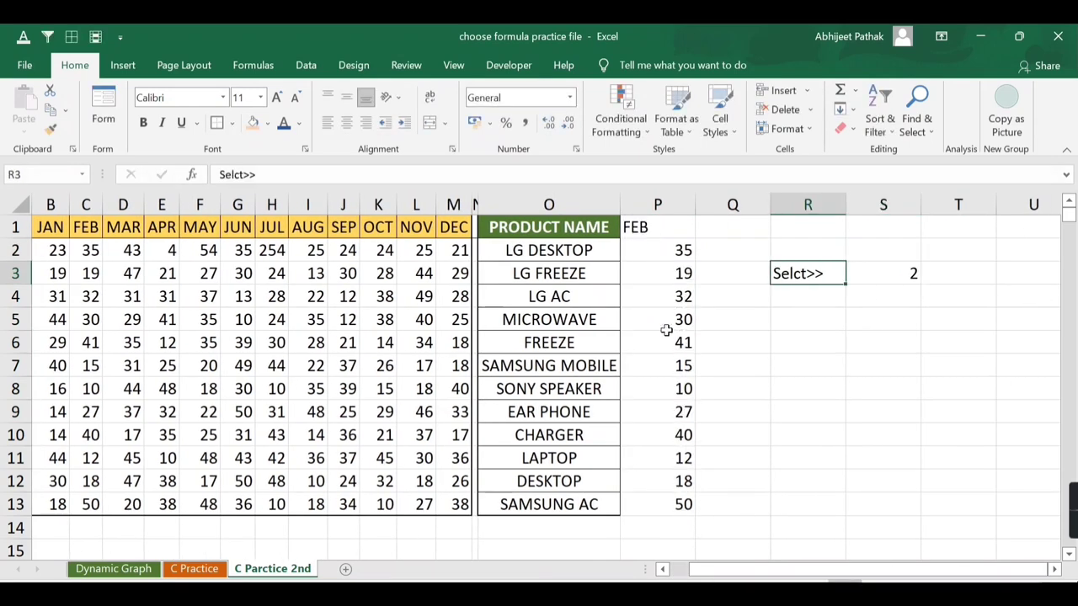
click(665, 233)
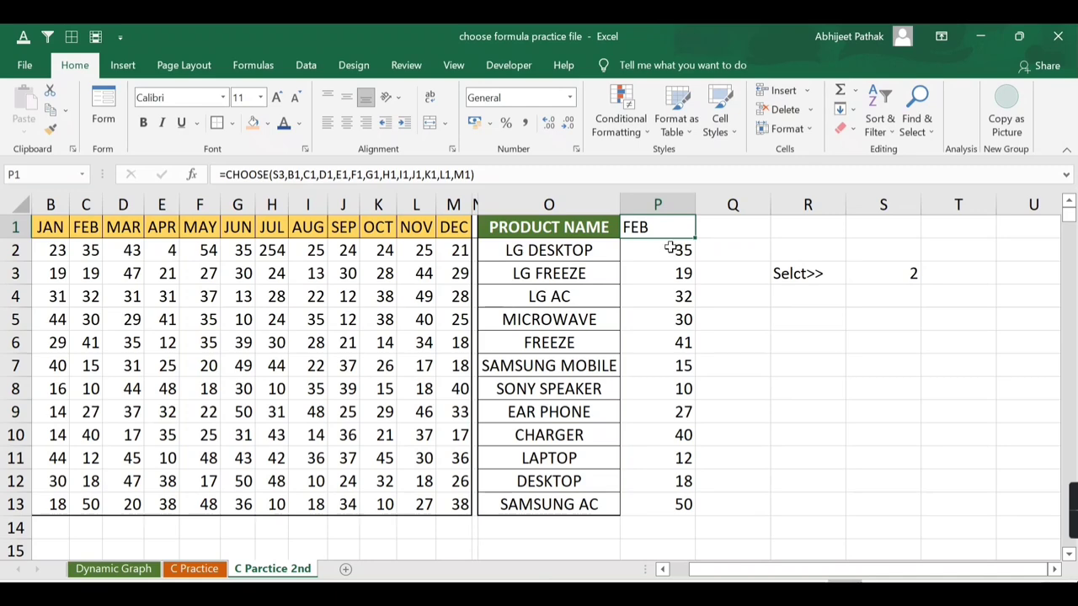
click(670, 247)
key(Left)
key(Home)
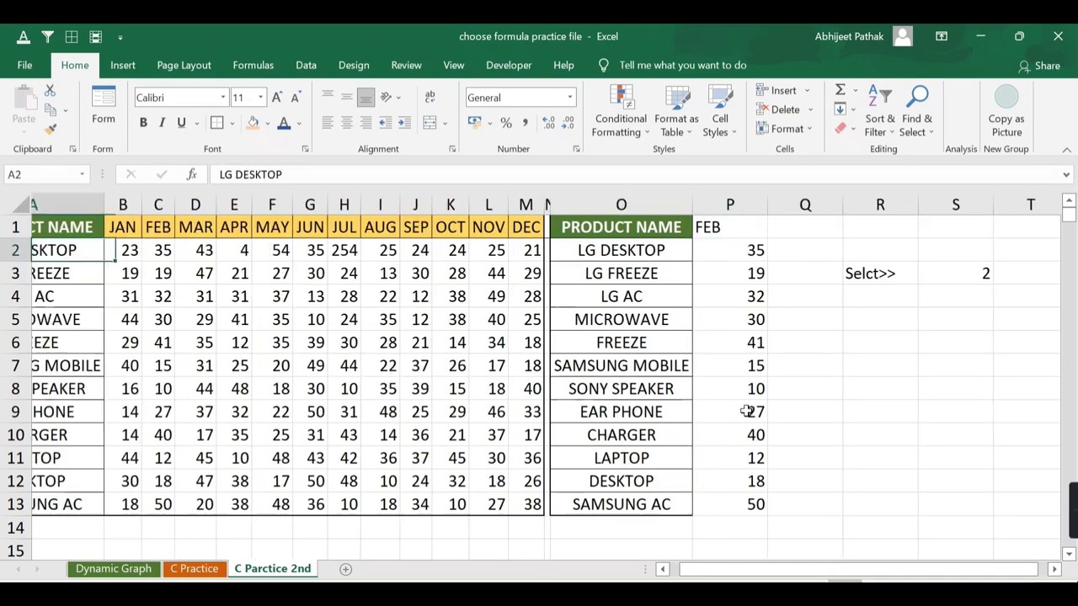
key(Right)
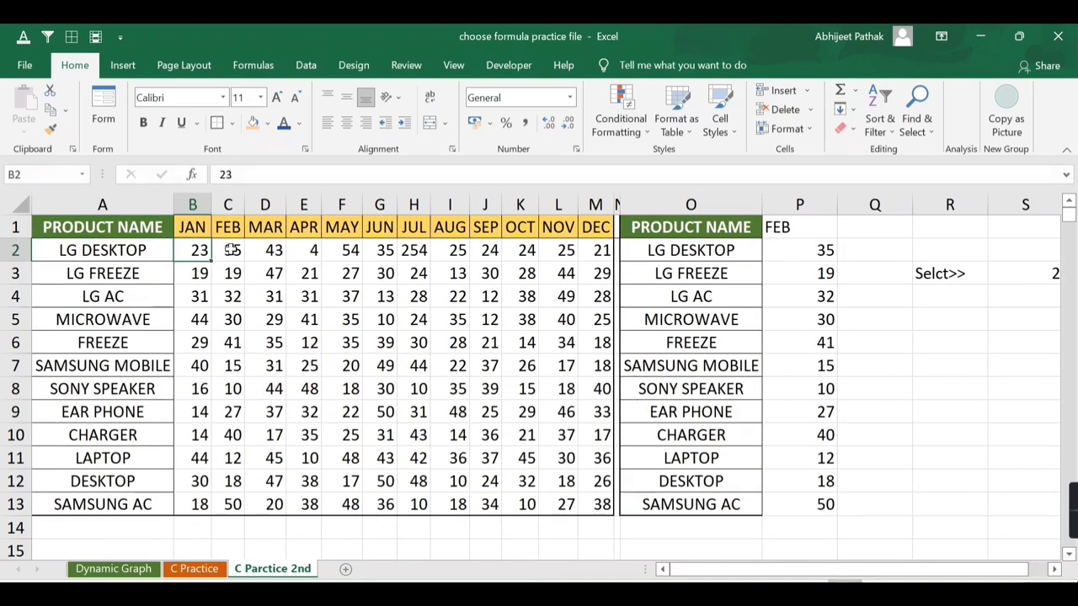
click(231, 251)
click(229, 504)
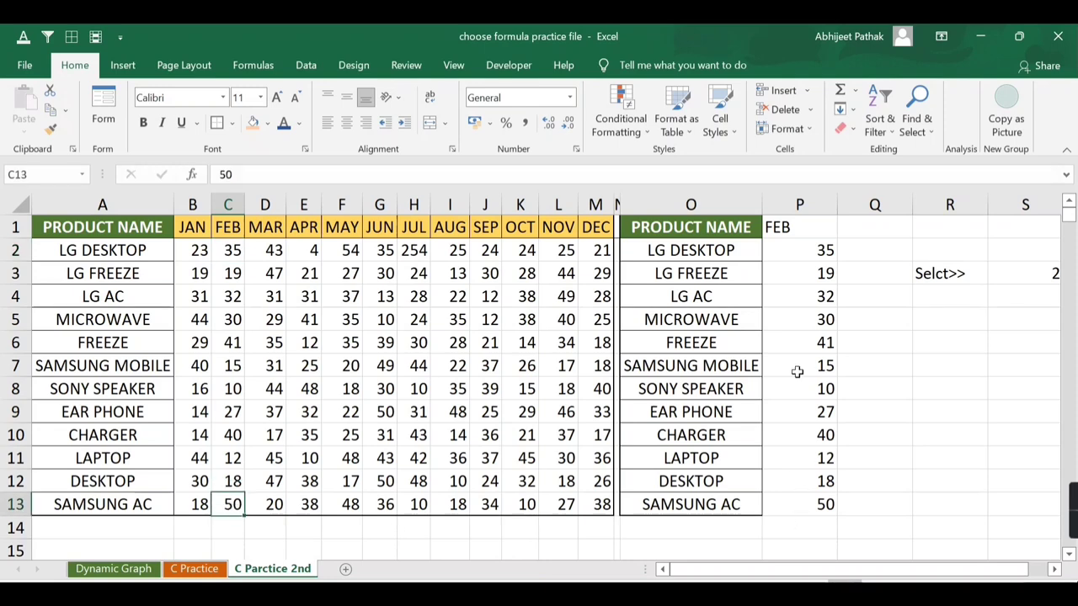
click(804, 250)
click(821, 505)
Change S3 to 12 so P1 shows DEC and P2:P13 list December quantities
click(1020, 275)
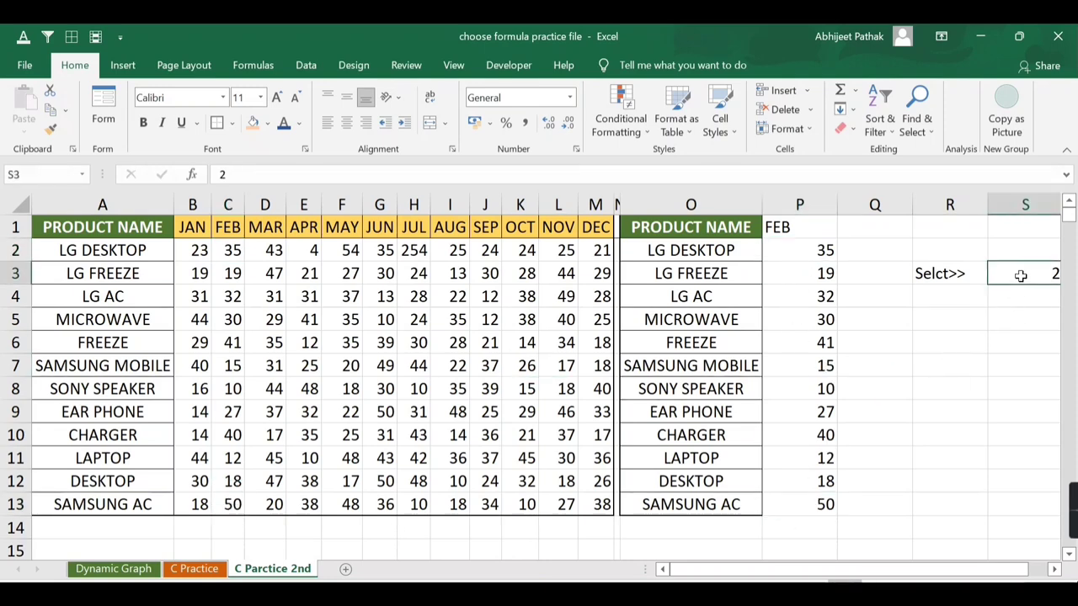
text(12)
key(Tab)
key(Left)
click(818, 250)
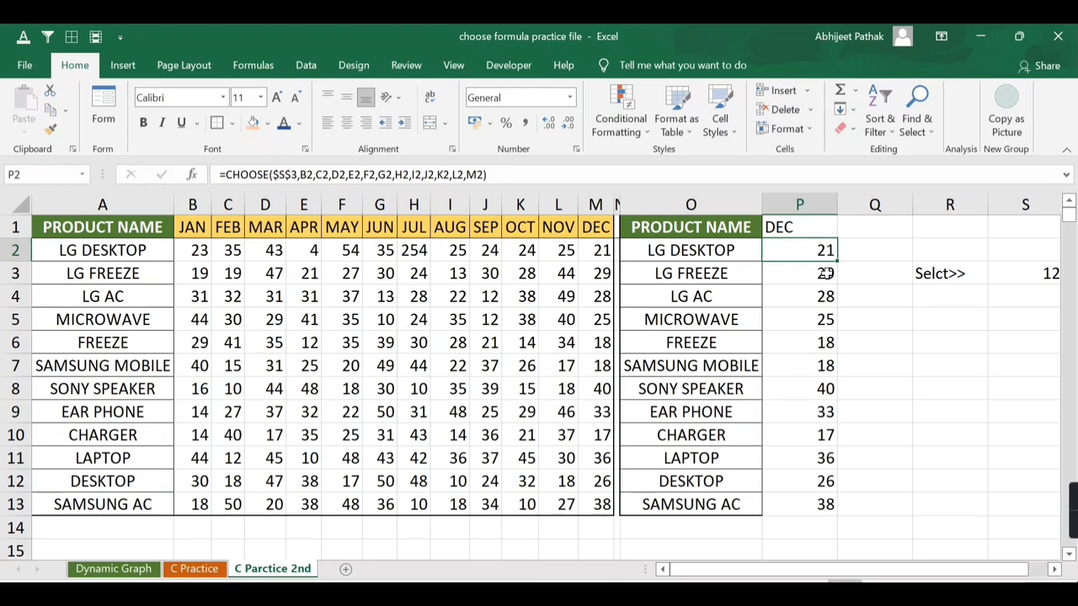
click(827, 274)
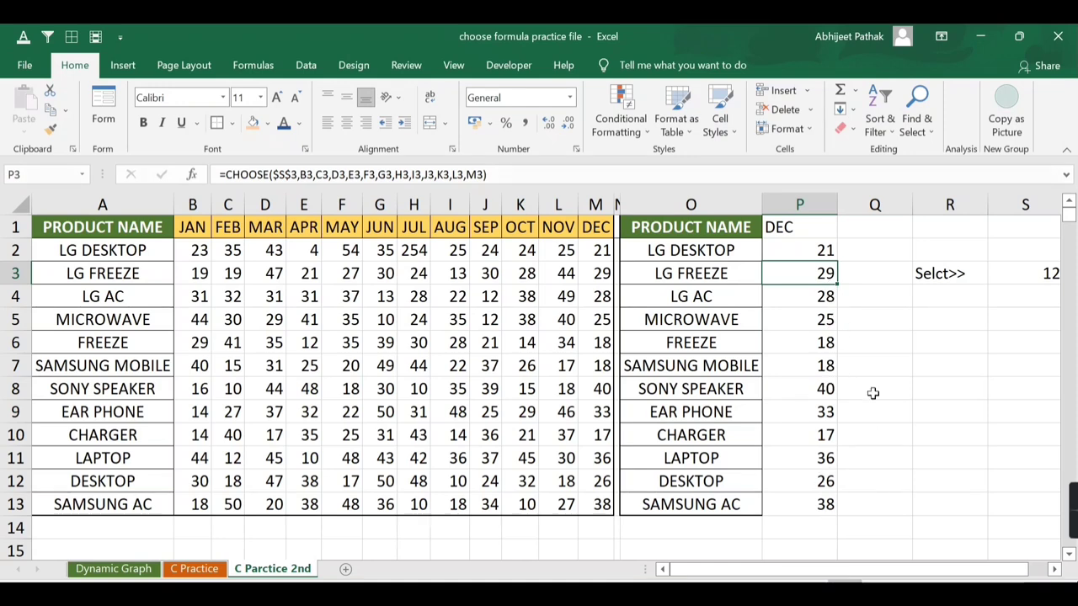
click(691, 227)
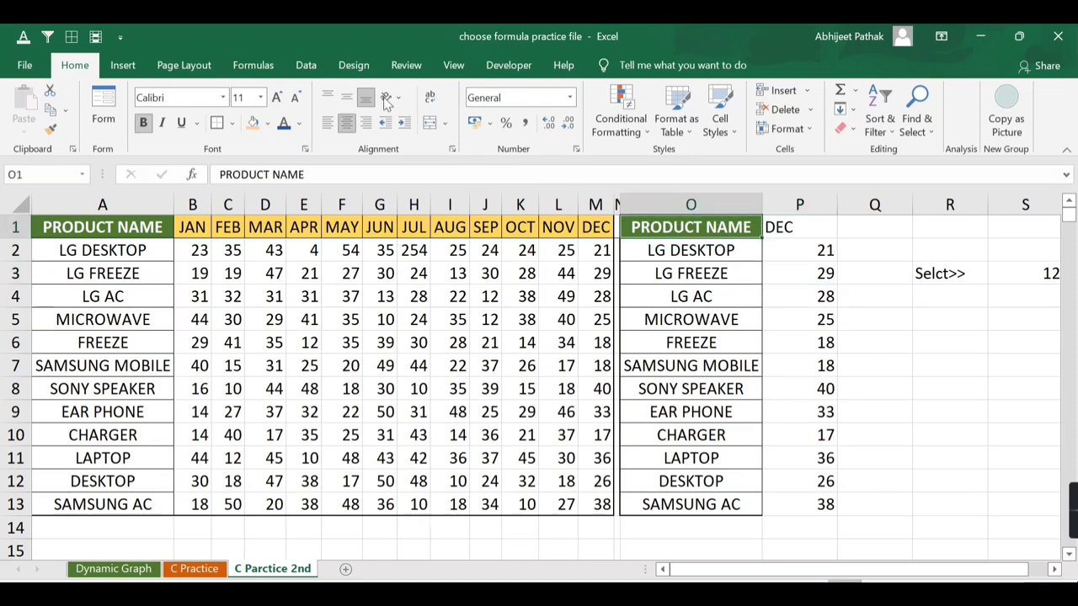
Insert a clustered column chart of the results and place it beside the table
click(122, 65)
click(445, 91)
click(462, 150)
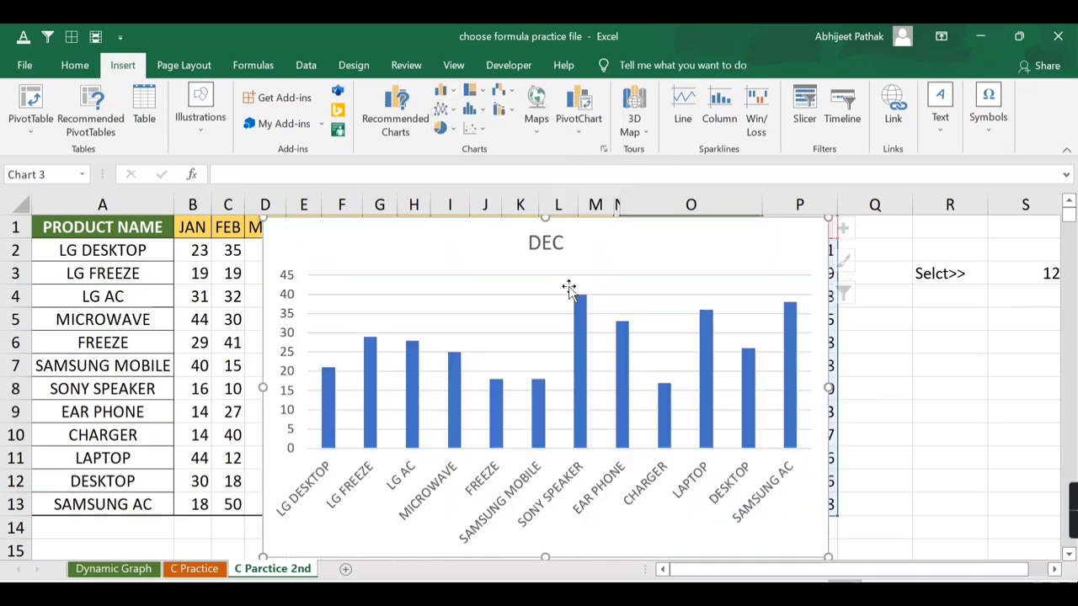
drag(570, 289, 830, 289)
Set selector S3 to 11, then 4, then 3 to watch the chart update
click(1025, 273)
text(11)
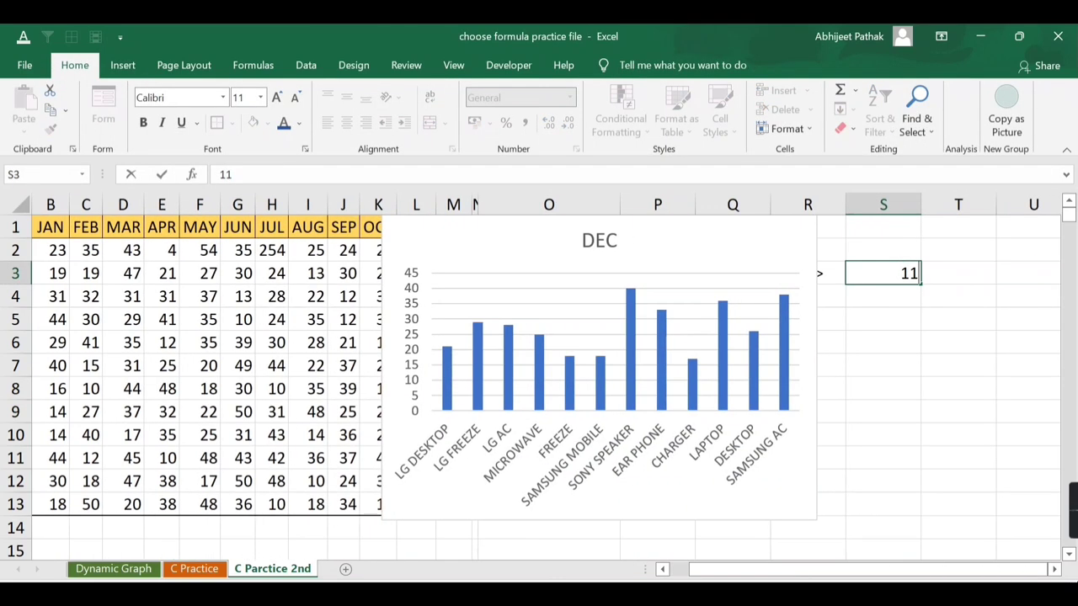
key(Left)
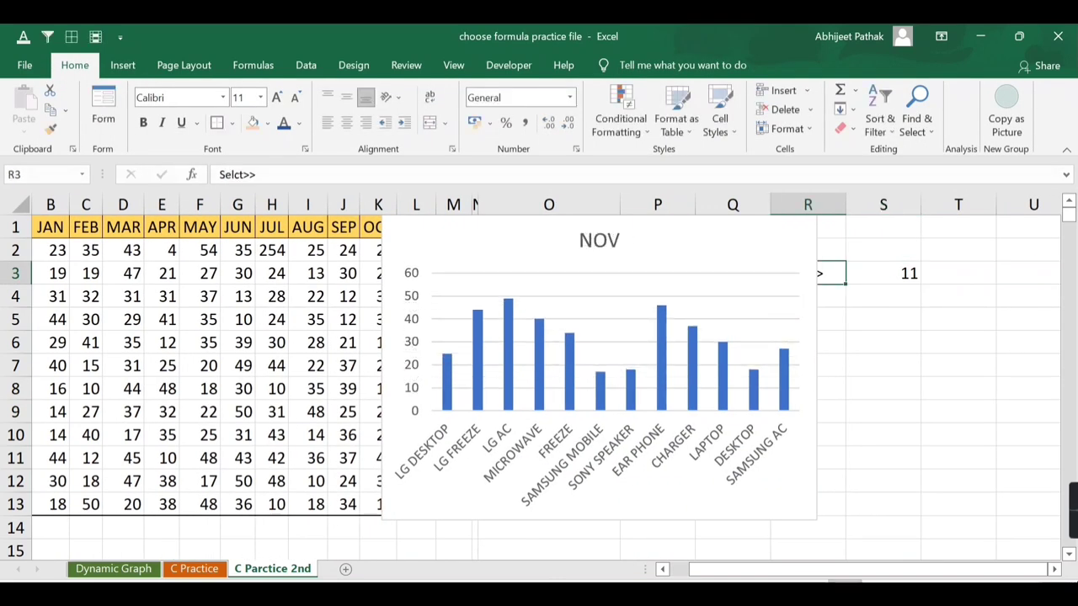
click(883, 273)
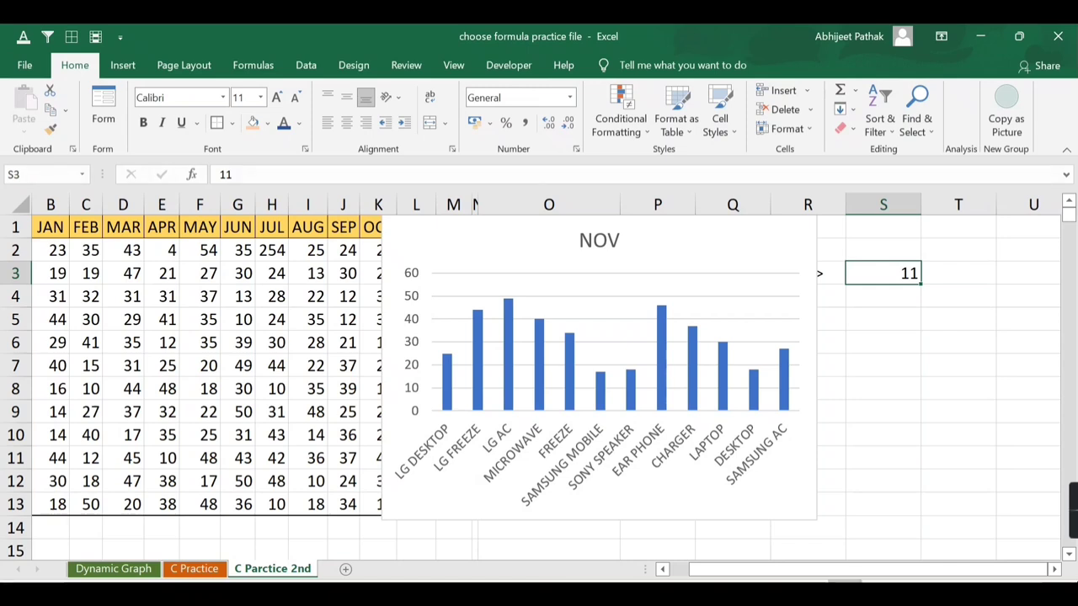
text(4)
key(ctrl+Return)
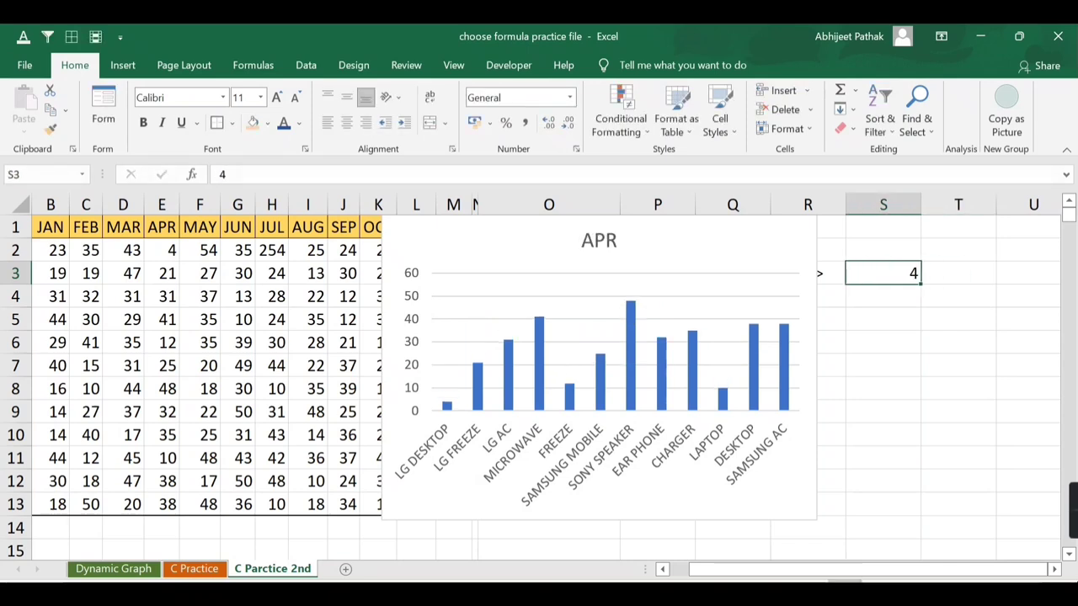
text(3)
key(ctrl+Return)
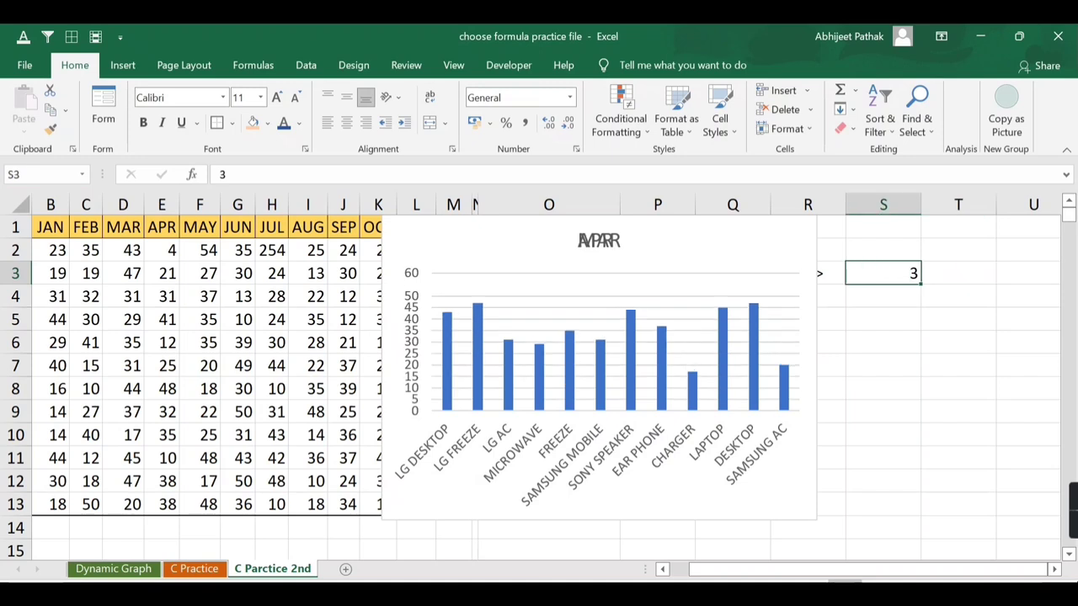